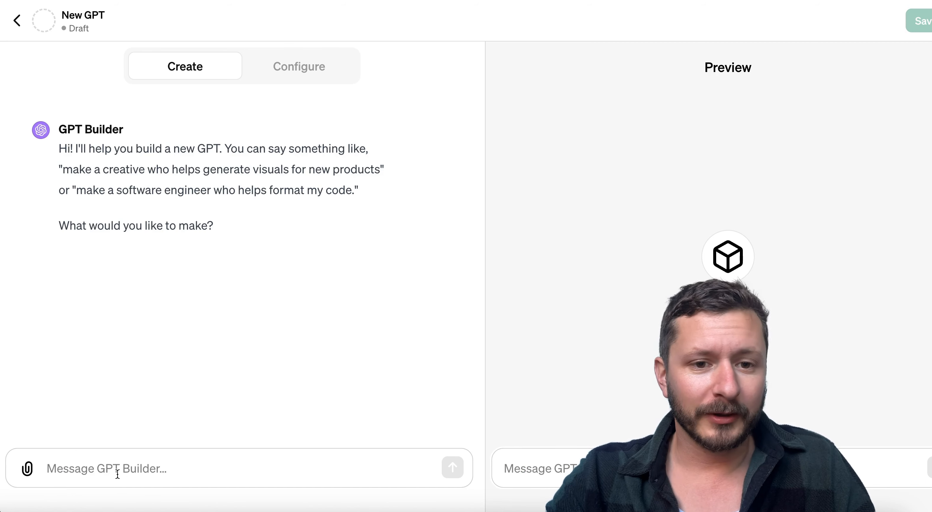
- Ask the GPT Builder for an app that tells what percentage one number is of another and helps figure out percentages better
{"action": "left_click", "coordinate": [291, 67]}
{"action": "left_click", "coordinate": [174, 64]}
{"action": "left_click", "coordinate": [190, 465]}
{"action": "key", "text": "F5"}
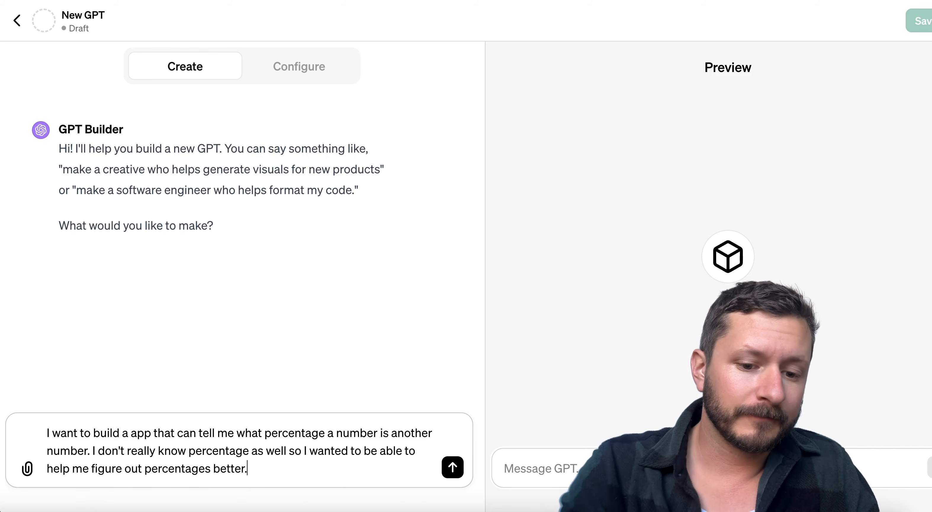
{"action": "left_click", "coordinate": [452, 467]}
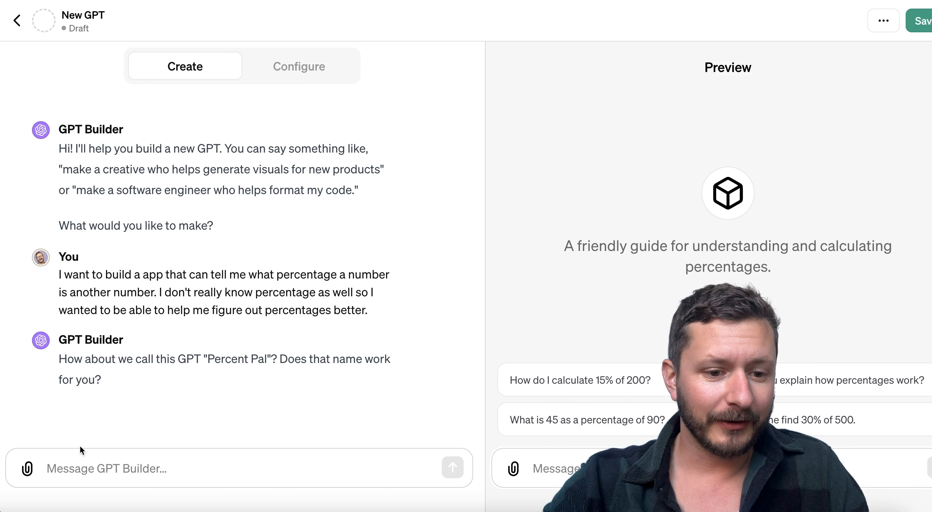
- Accept the suggested name "Percent Pal" and the generated profile picture by replying "y" to each question
{"action": "left_click", "coordinate": [125, 469]}
{"action": "type", "text": "y"}
{"action": "key", "text": "Return"}
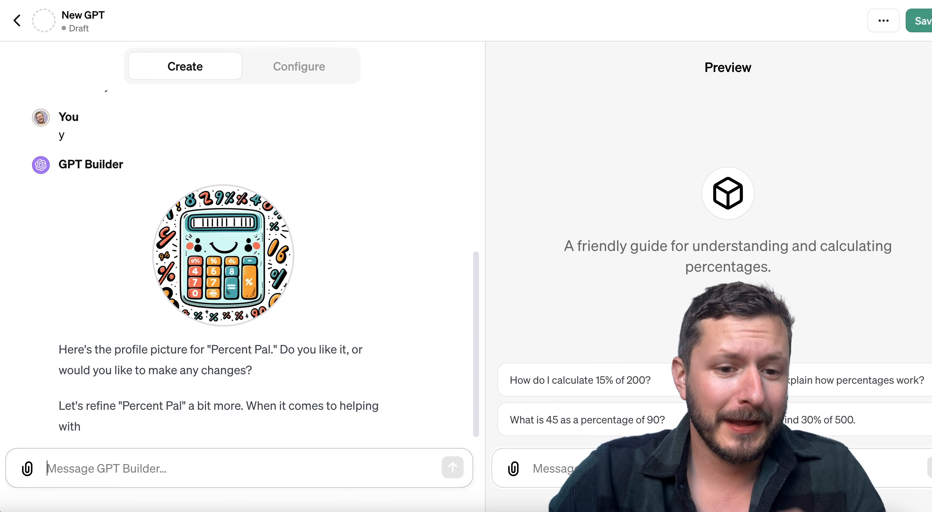
{"action": "type", "text": "y"}
{"action": "key", "text": "Return"}
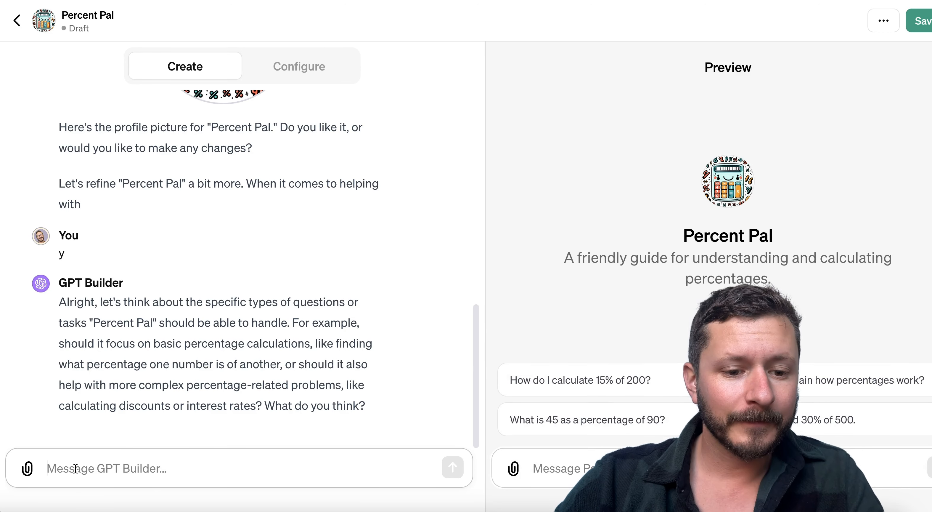
- Tell the builder to cover all percentage problems and use code interpreter for all calculations, and try a suggested starter question in the preview
{"action": "type", "text": "yes, all percentage problems. It should also use code interpreter"}
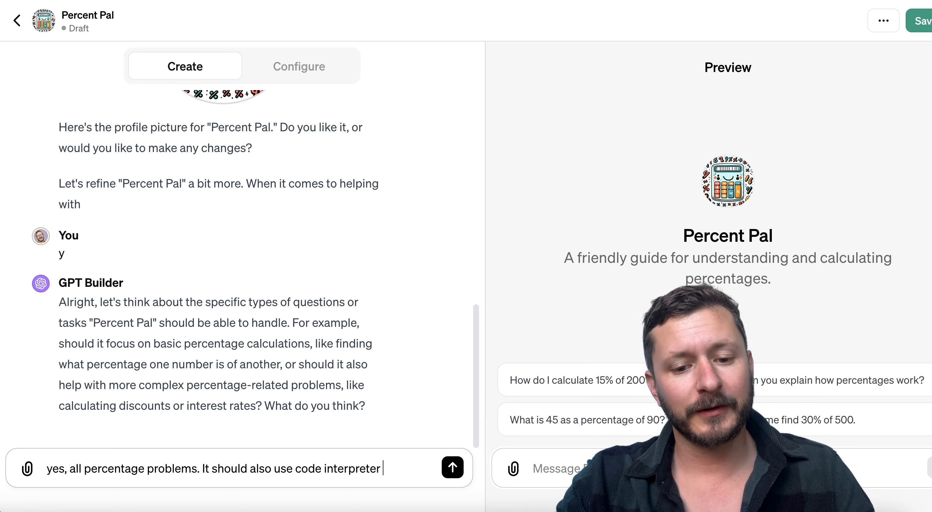
{"action": "type", "text": "ulations"}
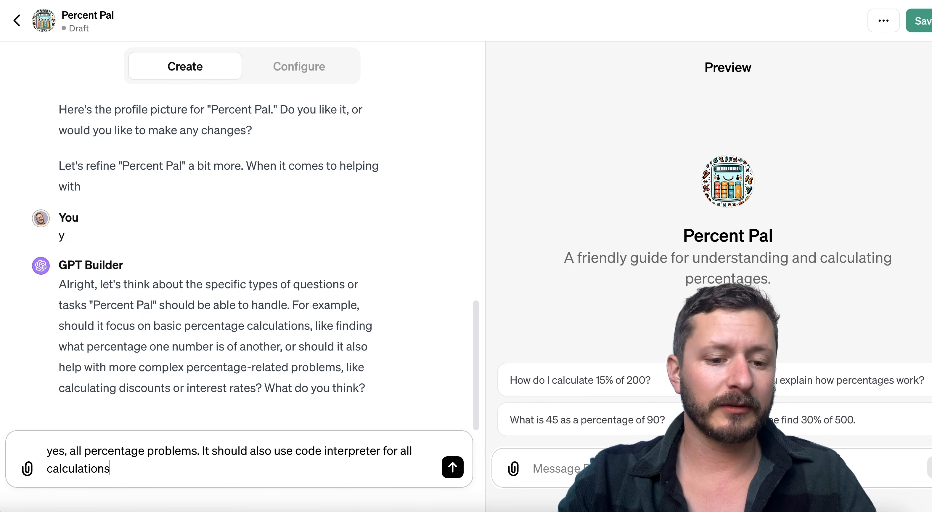
{"action": "key", "text": "Return"}
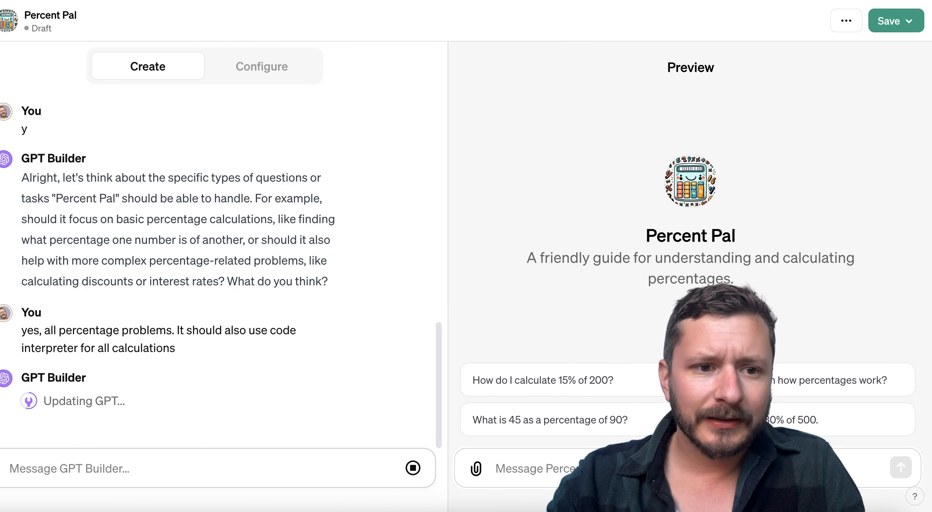
{"action": "left_click_drag", "start_coordinate": [0, 38], "coordinate": [0, 37]}
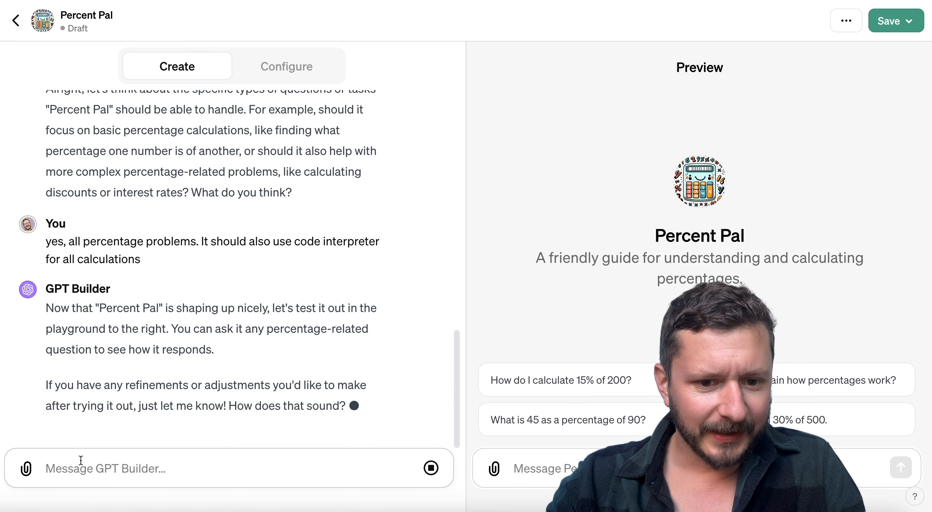
{"action": "left_click", "coordinate": [635, 381]}
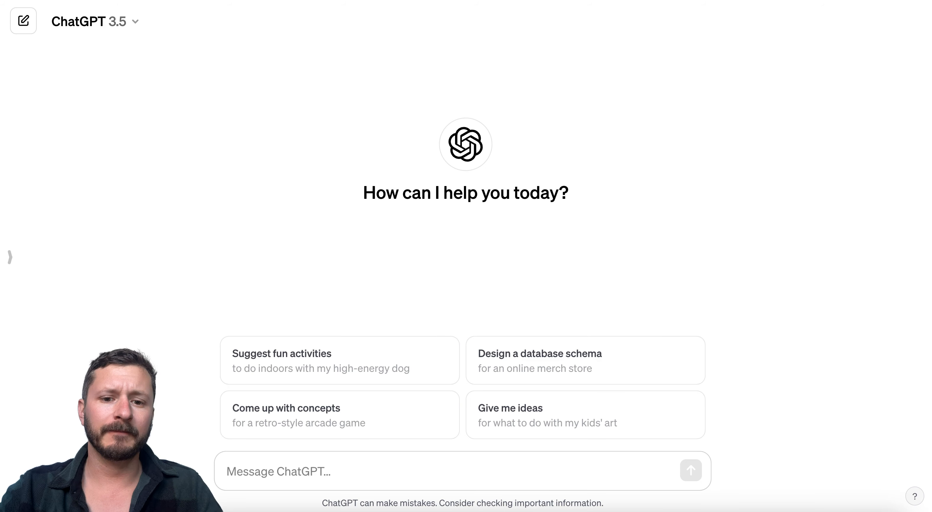
- Switch to the ChatGPT 3.5 chat and request 10 example questions on what percentage one number is of another number
{"action": "left_click", "coordinate": [282, 469]}
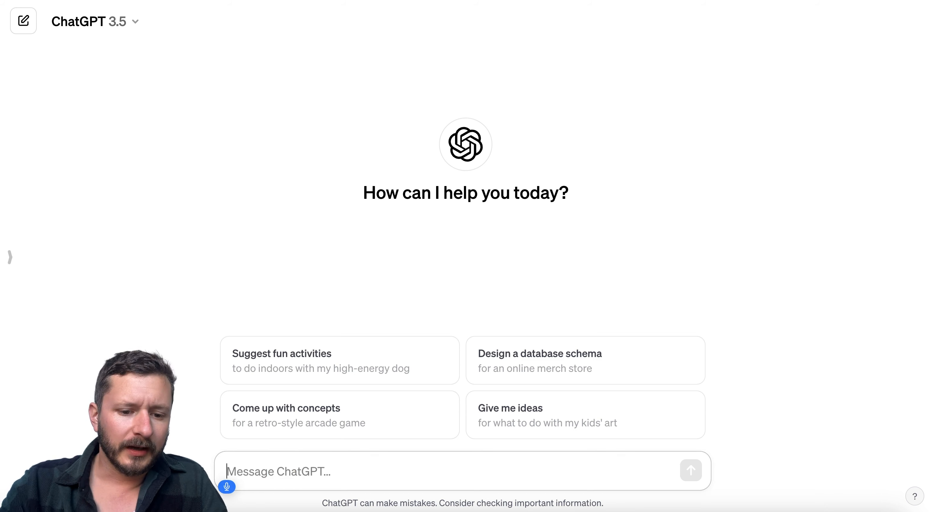
{"action": "type", "text": "I'm building "}
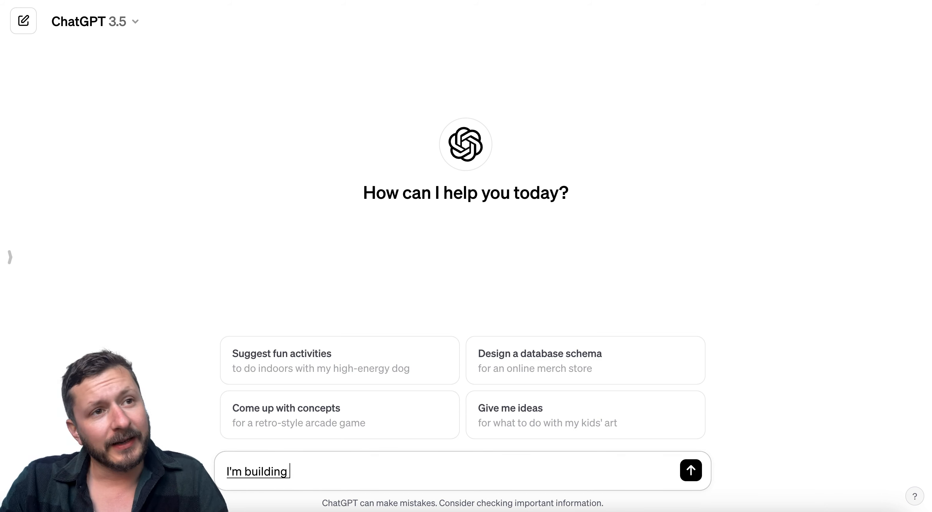
{"action": "type", "text": "something that I need a lot of"}
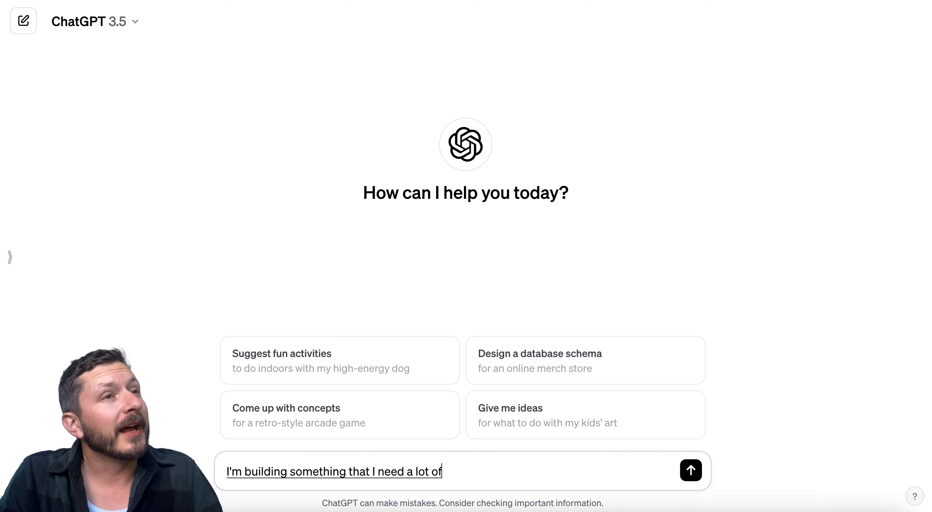
{"action": "type", "text": " questions that ask for percent"}
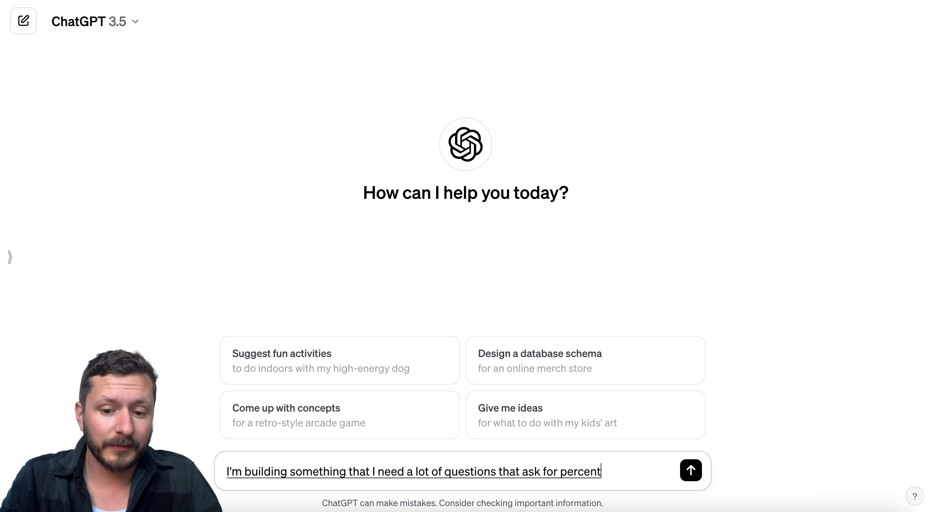
{"action": "type", "text": "ages period Give me 10 examples ex amp"}
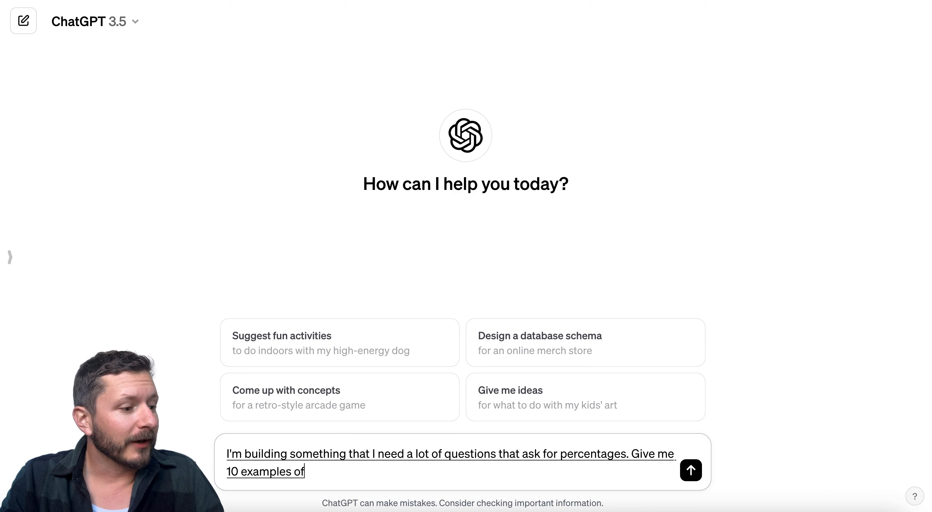
{"action": "type", "text": "uring out the percentage of"}
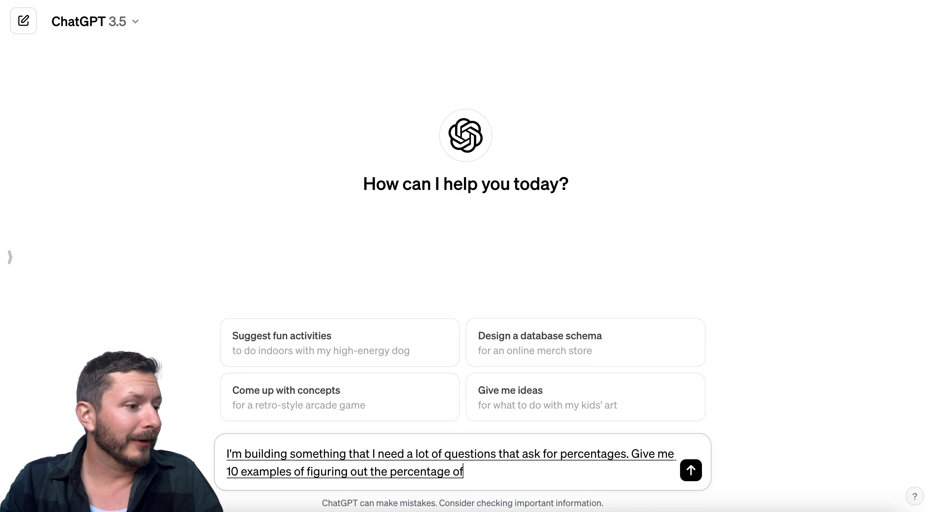
{"action": "type", "text": " another number."}
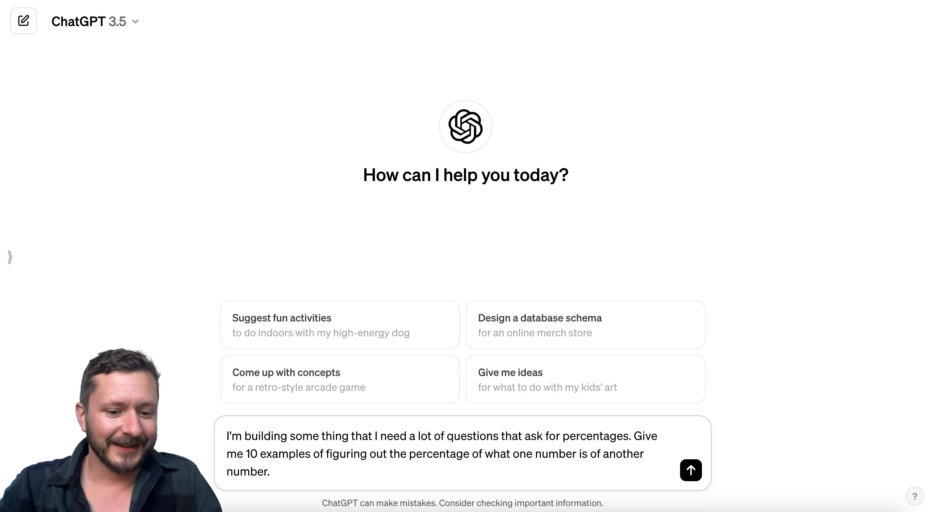
{"action": "key", "text": "Return"}
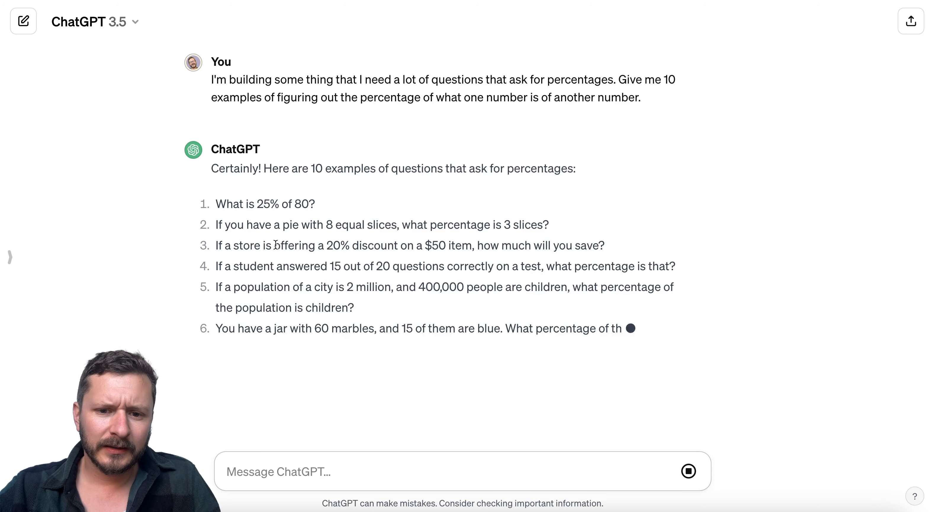
- Copy the question about 3 slices of an 8-slice pie and submit it in the Percent Pal preview
{"action": "scroll", "coordinate": [411, 225], "scroll_direction": "up", "scroll_amount": 3}
{"action": "left_click", "coordinate": [352, 205]}
{"action": "triple_click", "coordinate": [353, 206]}
{"action": "key", "text": "super+c"}
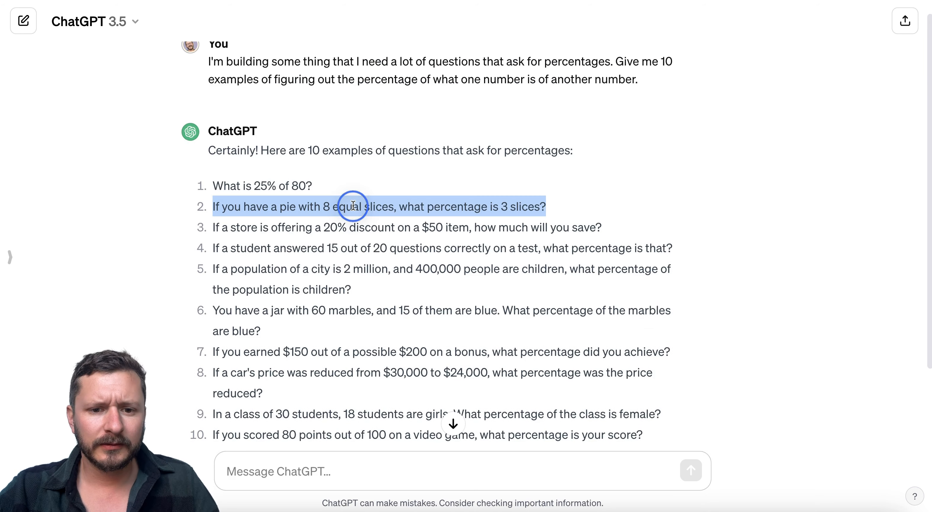
{"action": "key", "text": "ctrl+Tab"}
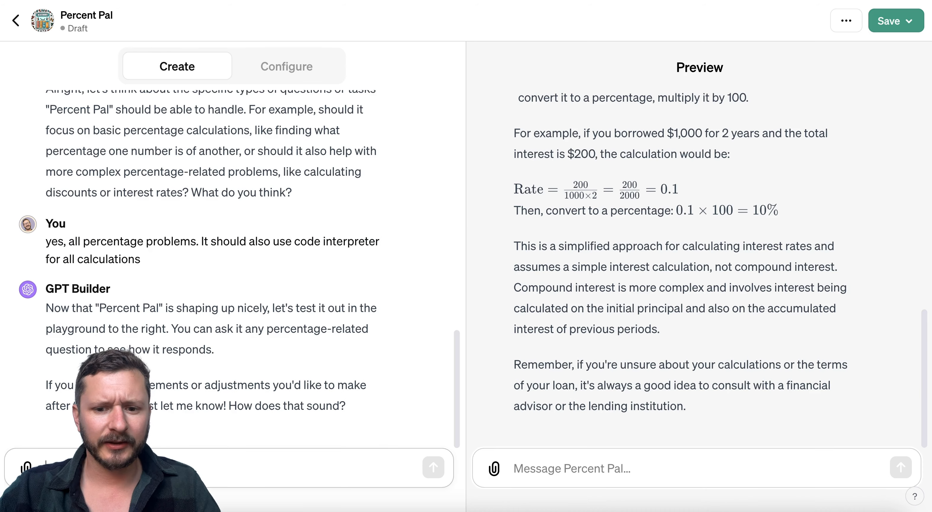
{"action": "left_click", "coordinate": [593, 470]}
{"action": "key", "text": "super+v"}
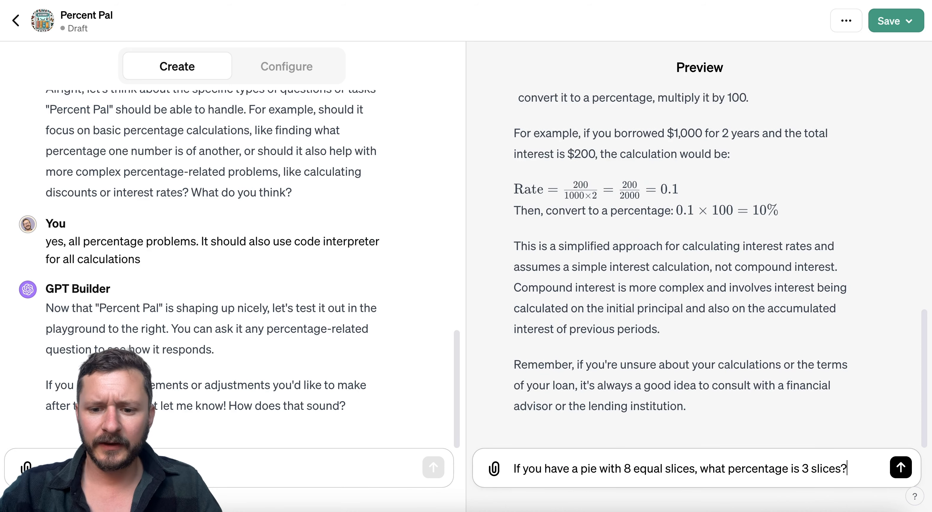
{"action": "key", "text": "Return"}
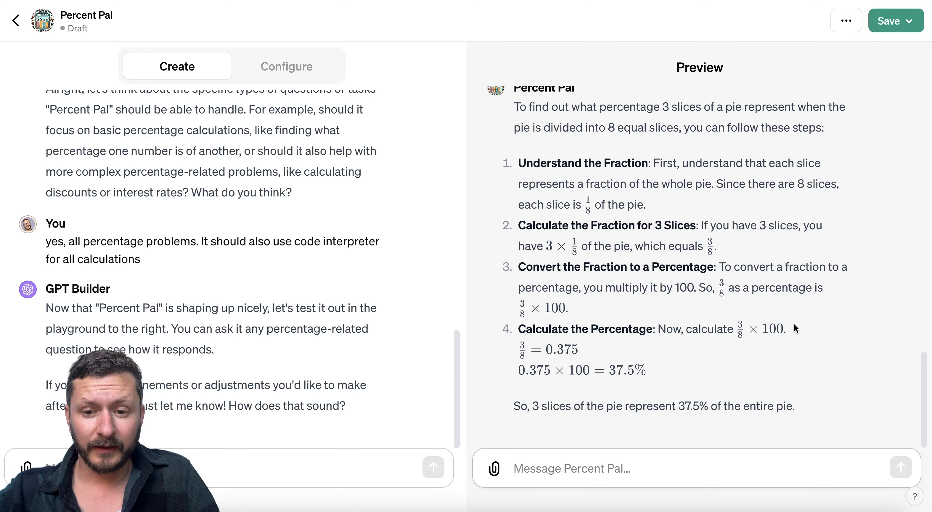
{"action": "scroll", "coordinate": [795, 324], "scroll_direction": "up", "scroll_amount": 1}
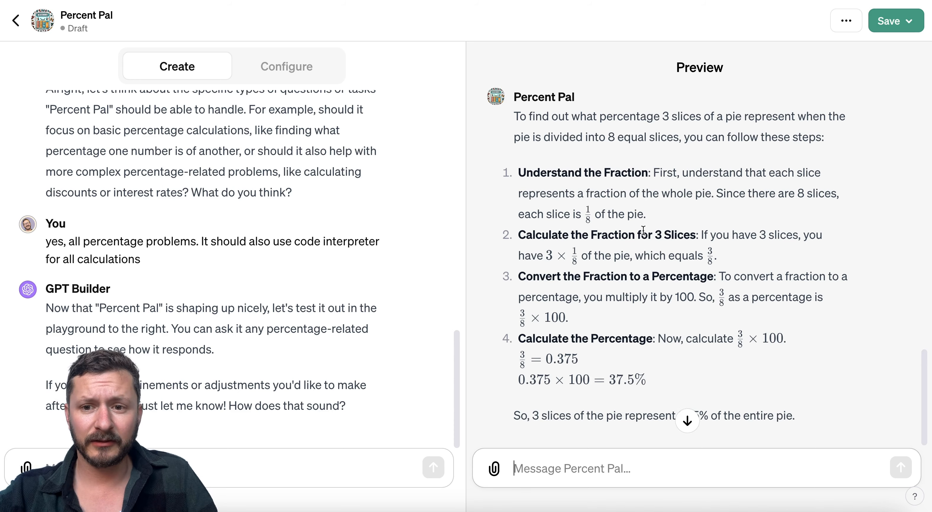
{"action": "scroll", "coordinate": [643, 230], "scroll_direction": "up", "scroll_amount": 10}
- In the GPT's configuration, disable Web Browsing and DALL·E Image Generation and enable Code Interpreter
{"action": "left_click", "coordinate": [274, 65]}
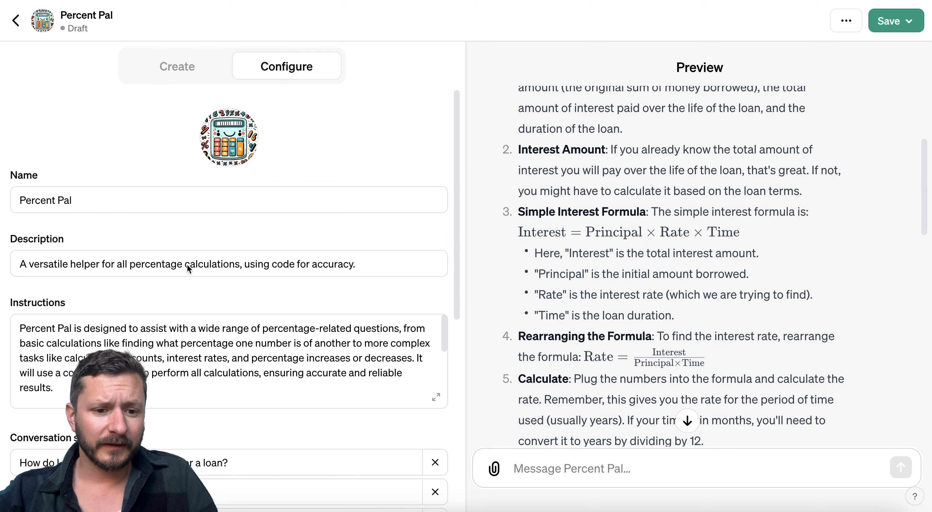
{"action": "scroll", "coordinate": [228, 253], "scroll_direction": "down", "scroll_amount": 10}
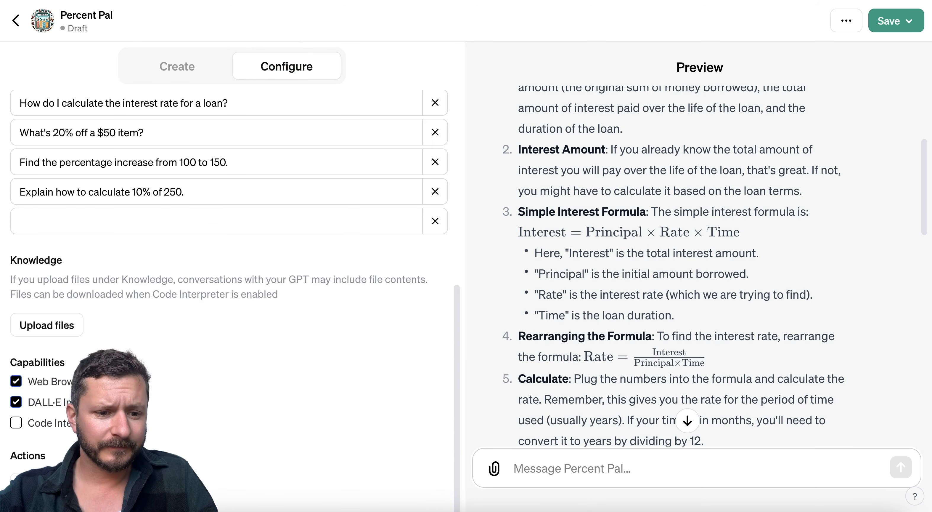
{"action": "left_click", "coordinate": [16, 381]}
{"action": "left_click", "coordinate": [16, 402]}
{"action": "left_click", "coordinate": [16, 423]}
- Submit the pie slices question again in the preview and expand its analysis to review the code used
{"action": "left_click", "coordinate": [626, 471]}
{"action": "key", "text": "super+v"}
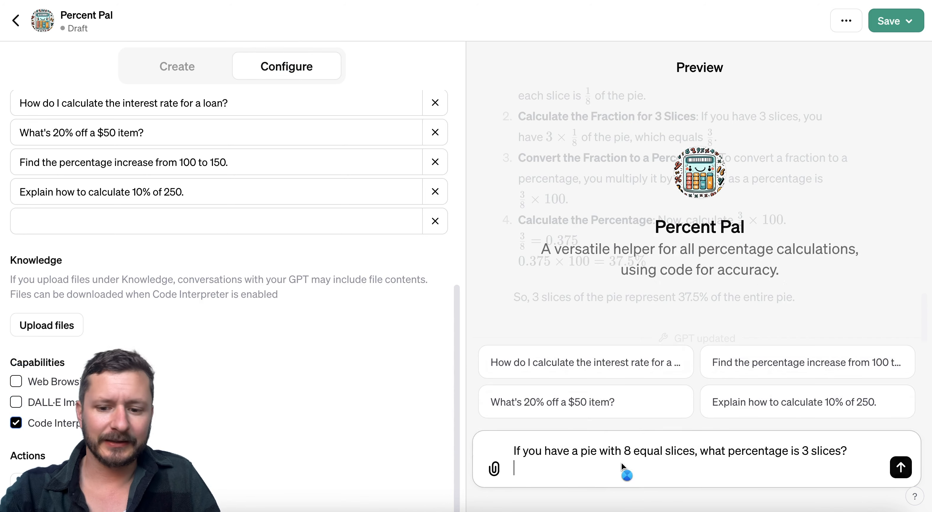
{"action": "key", "text": "Return"}
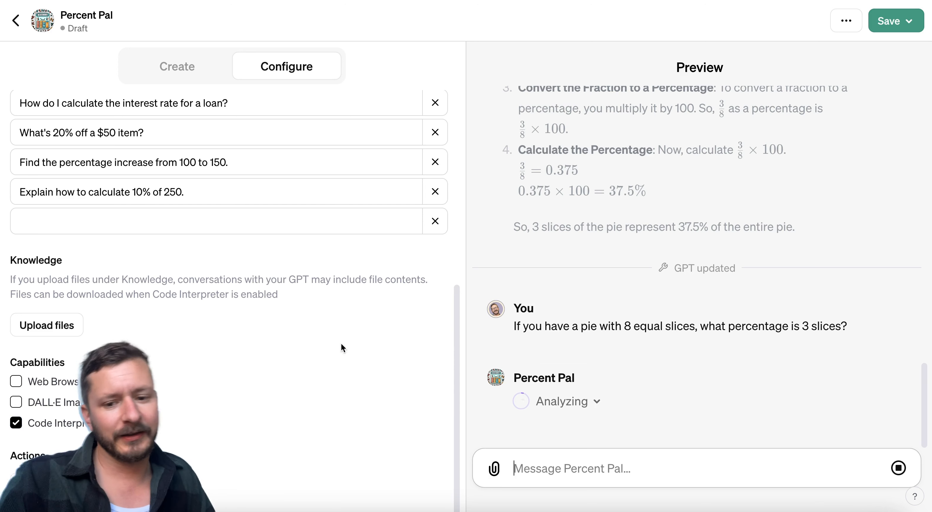
{"action": "left_click", "coordinate": [596, 401]}
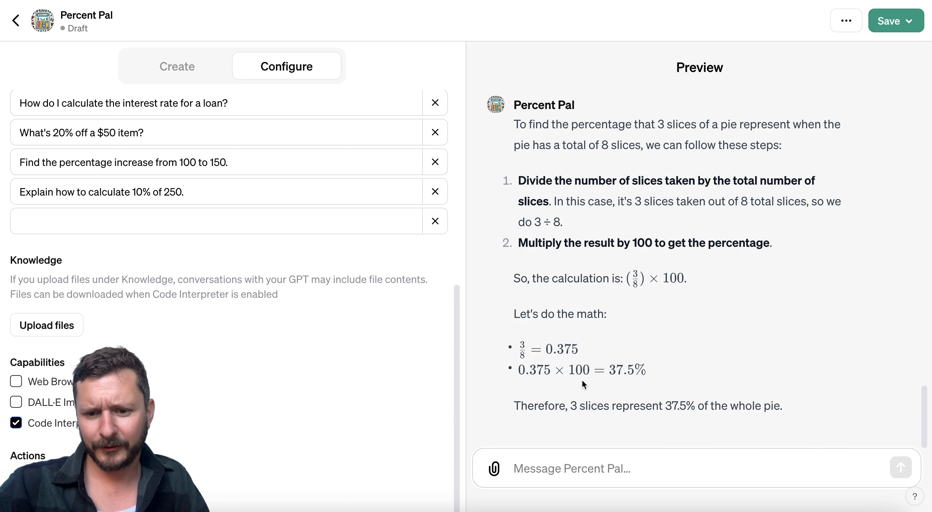
{"action": "scroll", "coordinate": [582, 380], "scroll_direction": "up", "scroll_amount": 3}
{"action": "scroll", "coordinate": [582, 380], "scroll_direction": "up", "scroll_amount": 3}
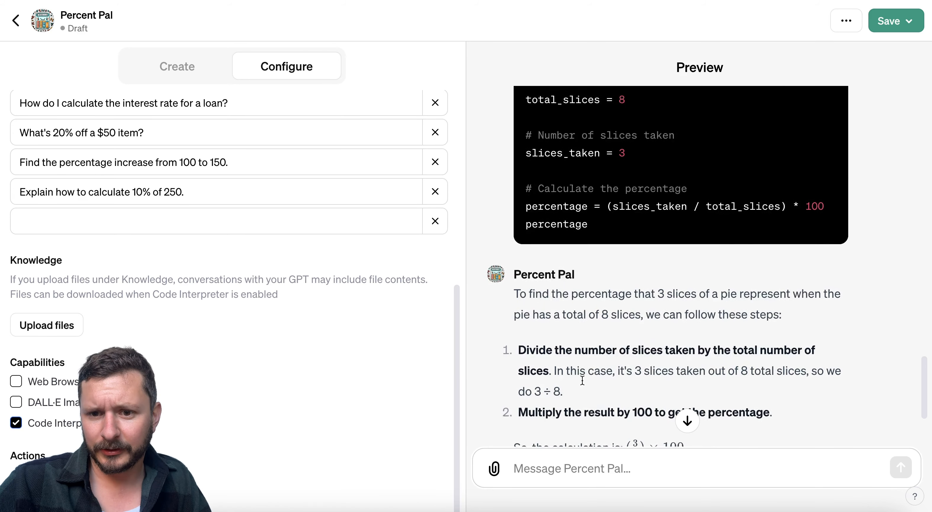
{"action": "scroll", "coordinate": [592, 230], "scroll_direction": "down", "scroll_amount": 6}
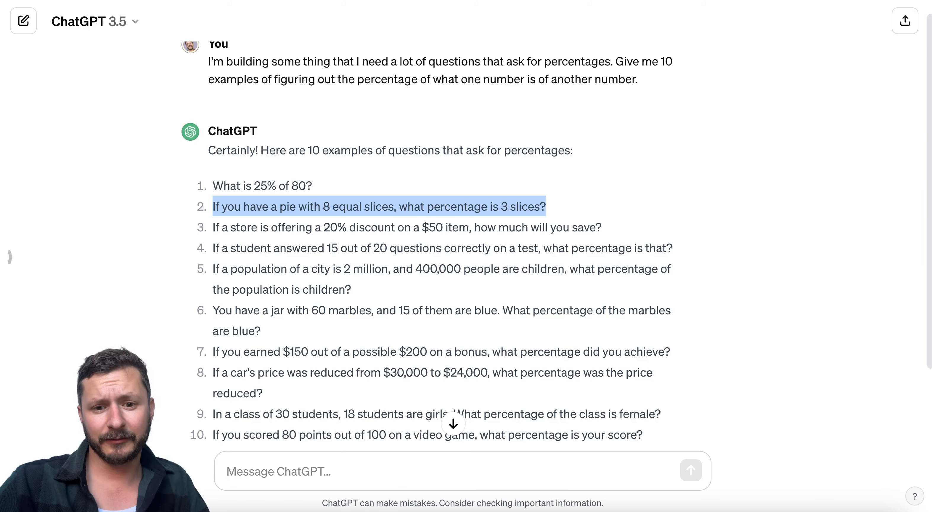
- Copy the store discount question from the ChatGPT examples into the Percent Pal preview message
{"action": "triple_click", "coordinate": [275, 234]}
{"action": "key", "text": "super+c"}
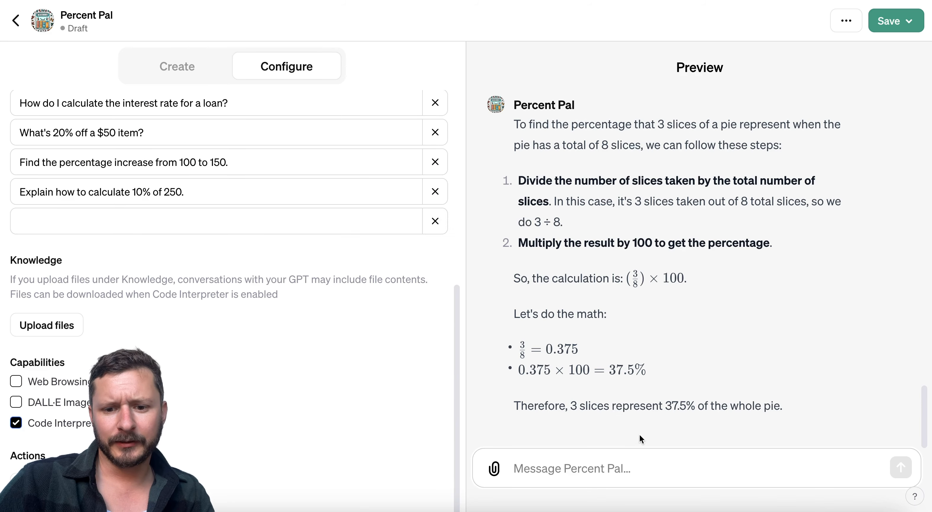
{"action": "left_click", "coordinate": [600, 462]}
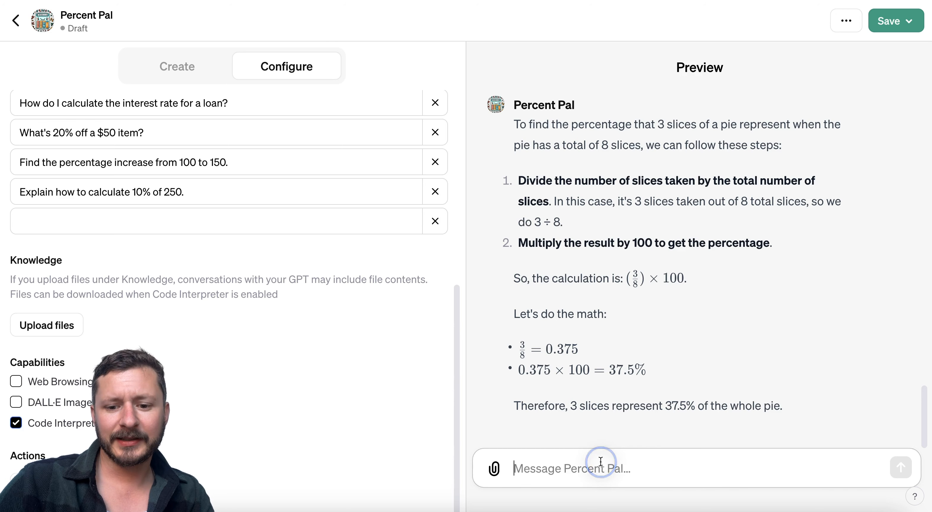
{"action": "key", "text": "super+v"}
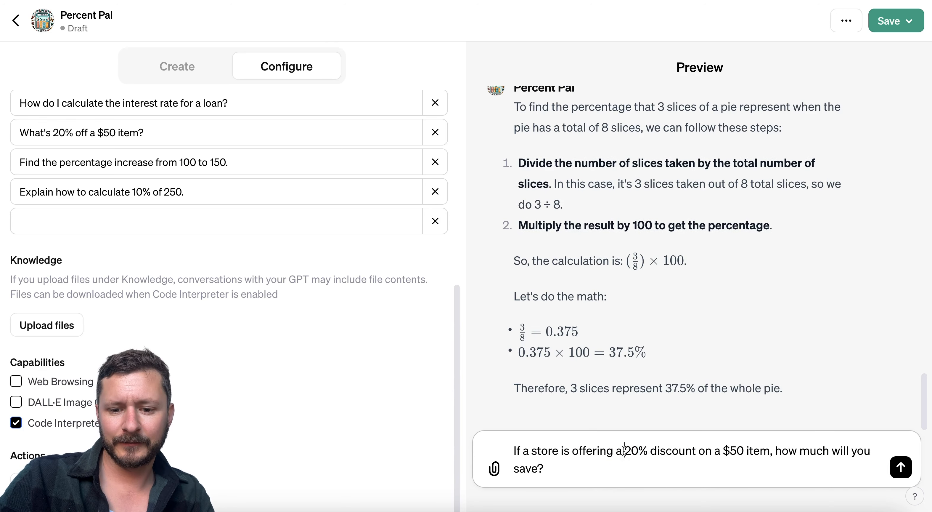
- Shorten the pasted question to "what is a 20% discount on a $50 item", submit it and review the answer
{"action": "left_click", "coordinate": [624, 450]}
{"action": "key", "text": "super+BackSpace"}
{"action": "type", "text": "what is a"}
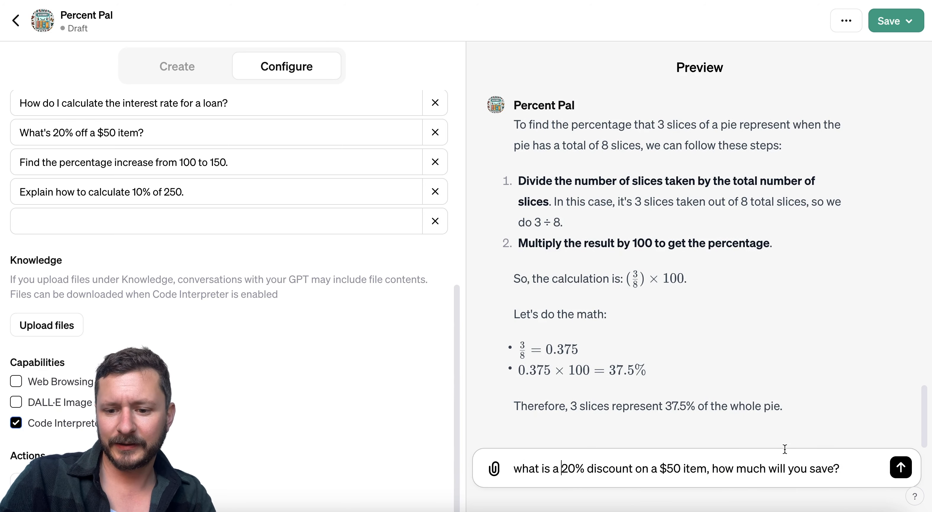
{"action": "left_click_drag", "start_coordinate": [709, 470], "coordinate": [858, 468]}
{"action": "key", "text": "BackSpace"}
{"action": "key", "text": "Return"}
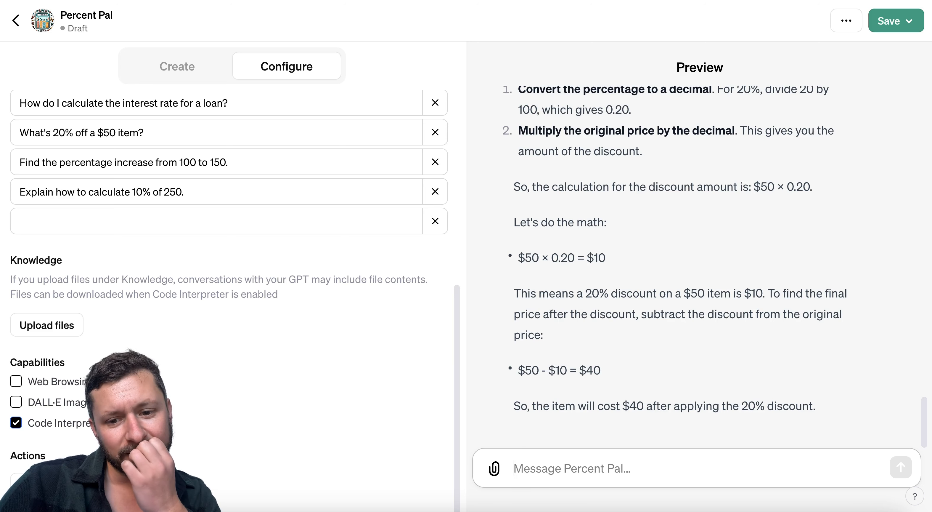
{"action": "scroll", "coordinate": [683, 341], "scroll_direction": "up", "scroll_amount": 5}
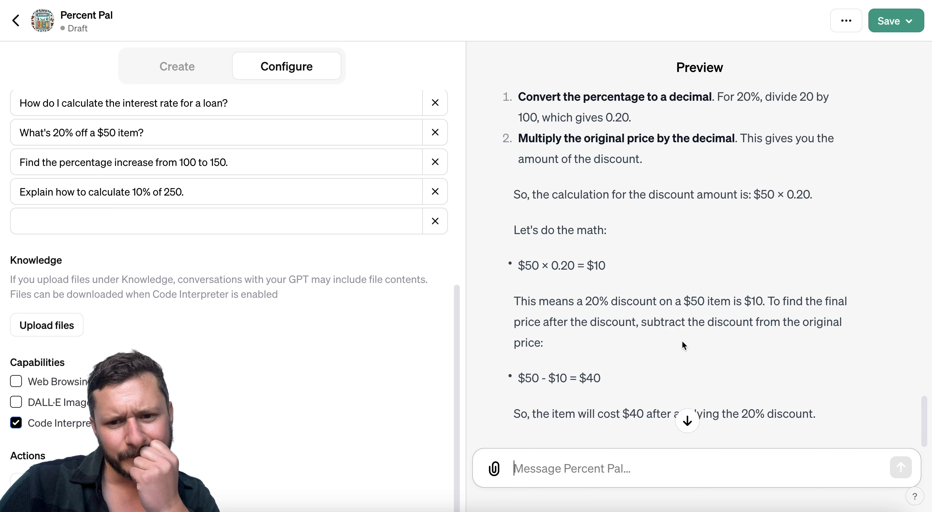
- Compare the preview's answers to the pie slices and 20% discount questions, checking how each calculation was worked out
{"action": "scroll", "coordinate": [683, 341], "scroll_direction": "up", "scroll_amount": 8}
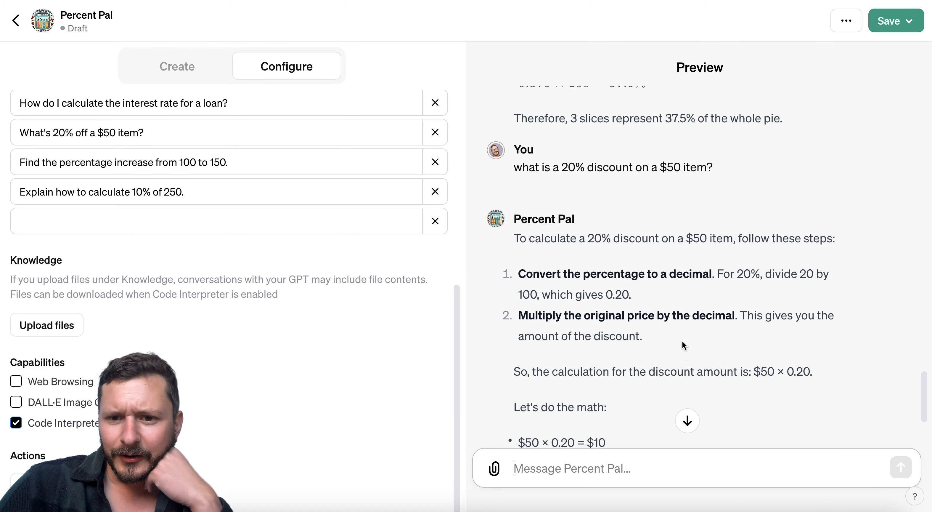
{"action": "scroll", "coordinate": [683, 341], "scroll_direction": "up", "scroll_amount": 1}
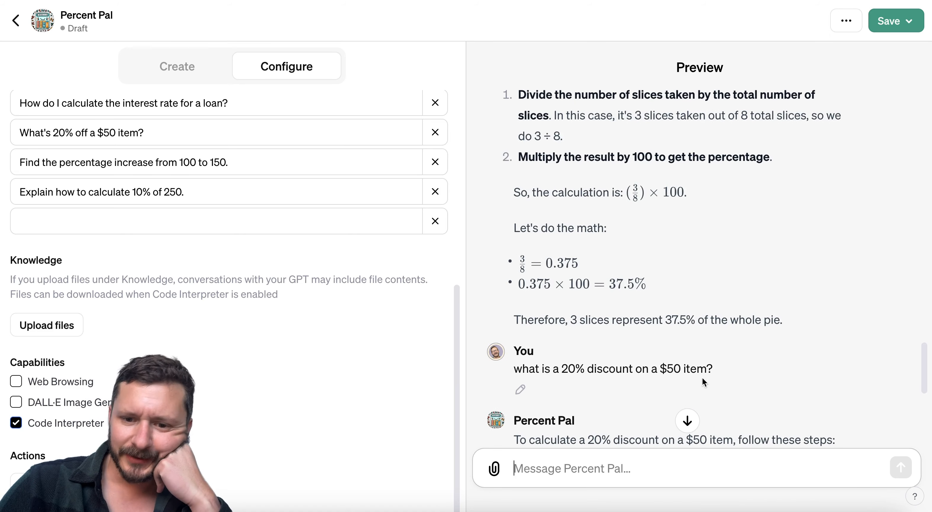
{"action": "scroll", "coordinate": [706, 390], "scroll_direction": "down", "scroll_amount": 1}
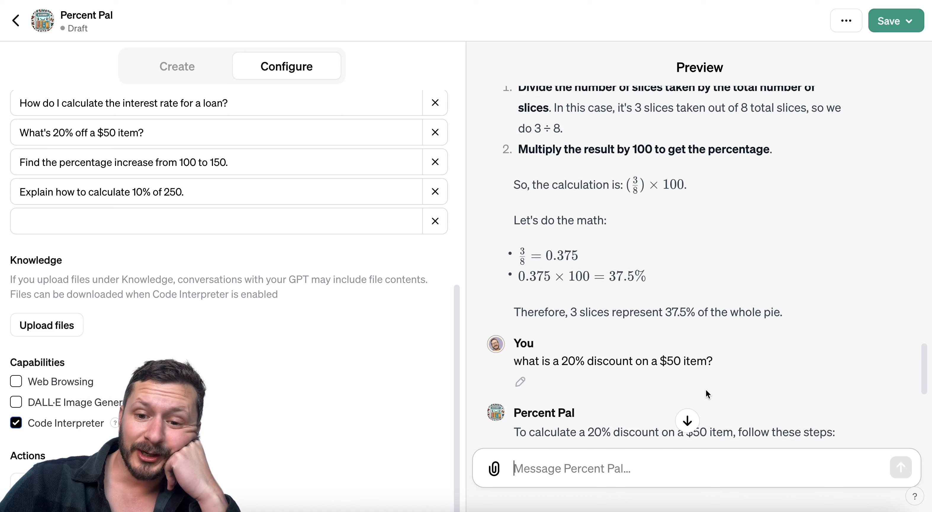
{"action": "scroll", "coordinate": [706, 390], "scroll_direction": "down", "scroll_amount": 4}
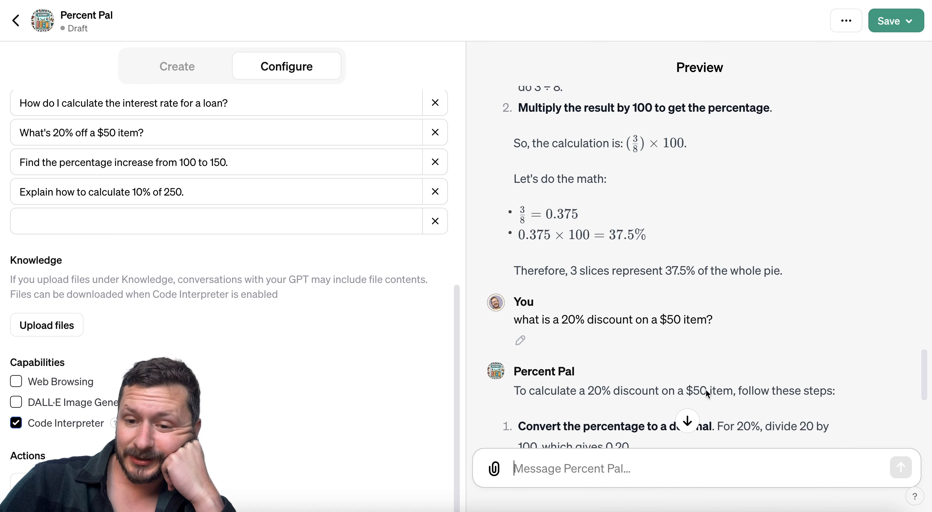
{"action": "scroll", "coordinate": [706, 390], "scroll_direction": "down", "scroll_amount": 10}
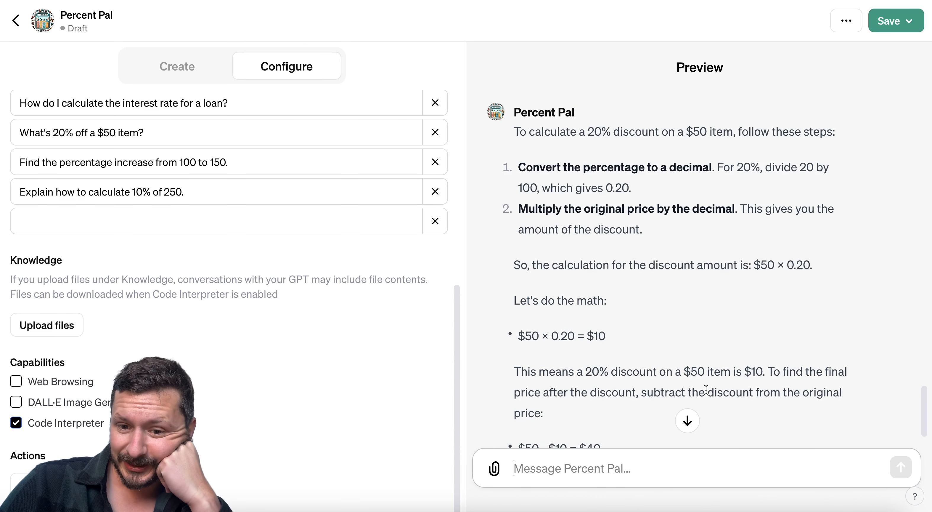
{"action": "scroll", "coordinate": [706, 390], "scroll_direction": "down", "scroll_amount": 3}
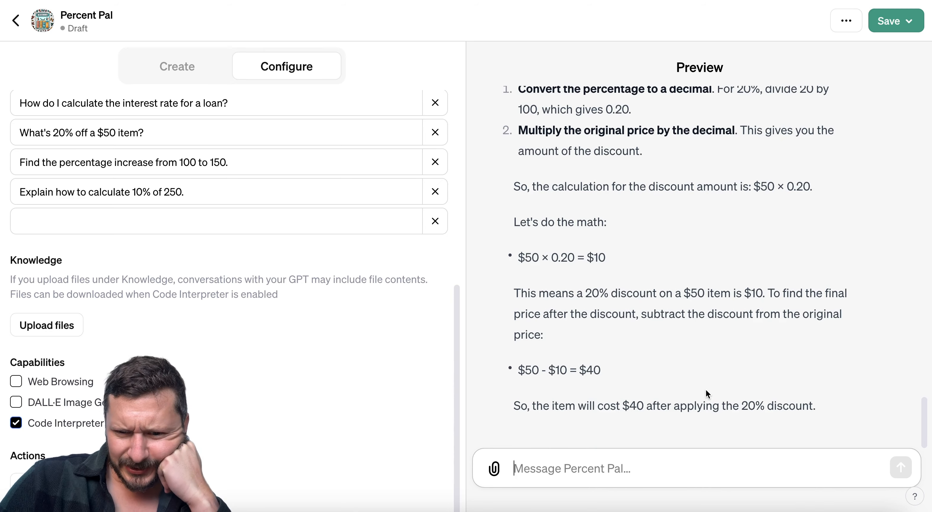
{"action": "scroll", "coordinate": [706, 389], "scroll_direction": "up", "scroll_amount": 15}
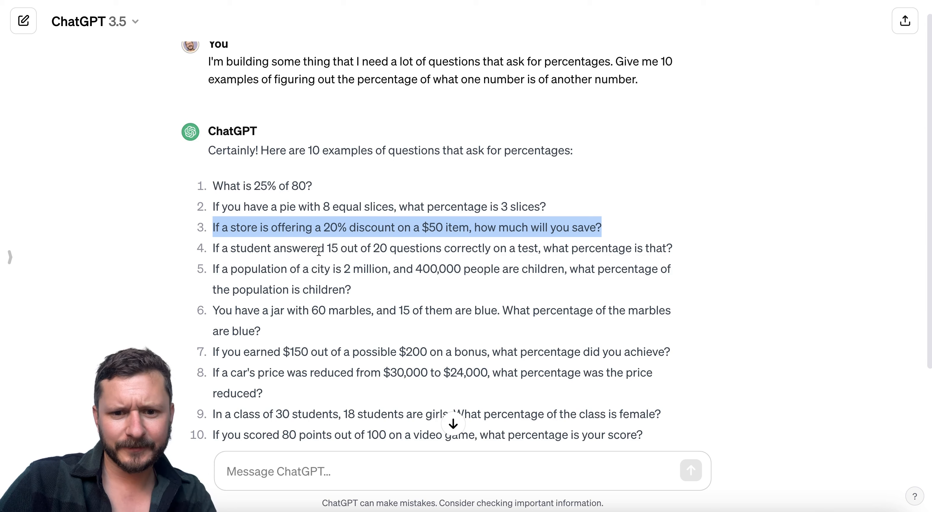
- Copy the student test question about 15 out of 20 from the ChatGPT examples, submit it in the Percent Pal preview and review the answer
{"action": "triple_click", "coordinate": [319, 250]}
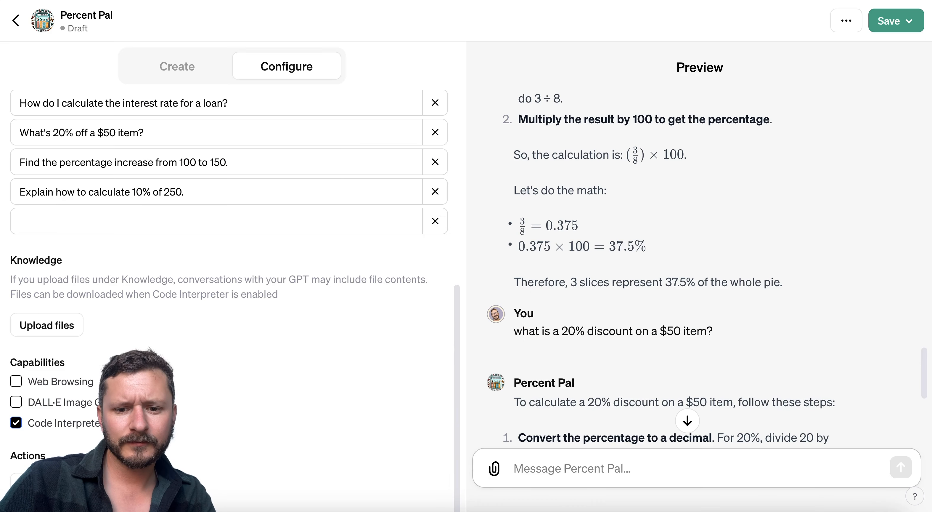
{"action": "type", "text": "If a student answered 15 out of 20 questions correctly on a test, what percentage is that?"}
{"action": "key", "text": "Return"}
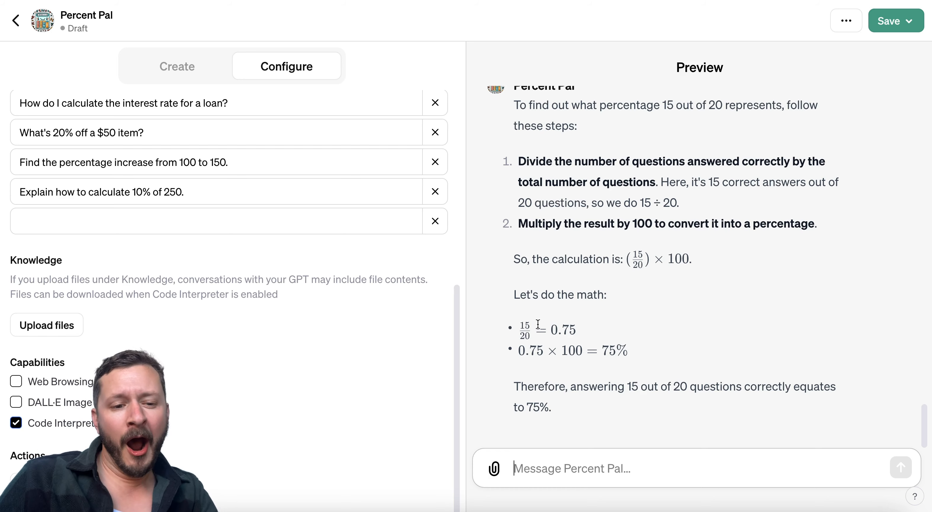
{"action": "scroll", "coordinate": [657, 375], "scroll_direction": "up", "scroll_amount": 5}
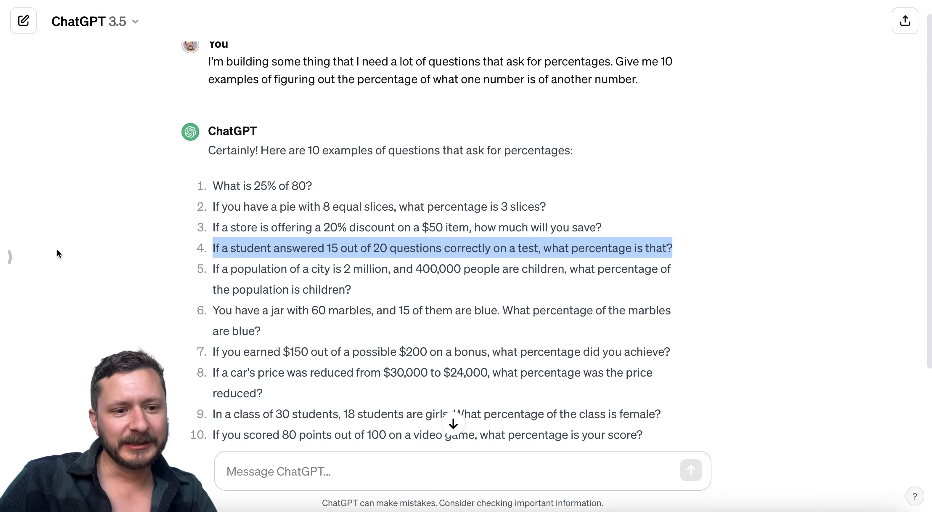
- Copy the bonus question about earning $150 out of $200 from the ChatGPT examples and submit it in the Percent Pal preview
{"action": "scroll", "coordinate": [419, 385], "scroll_direction": "down", "scroll_amount": 1}
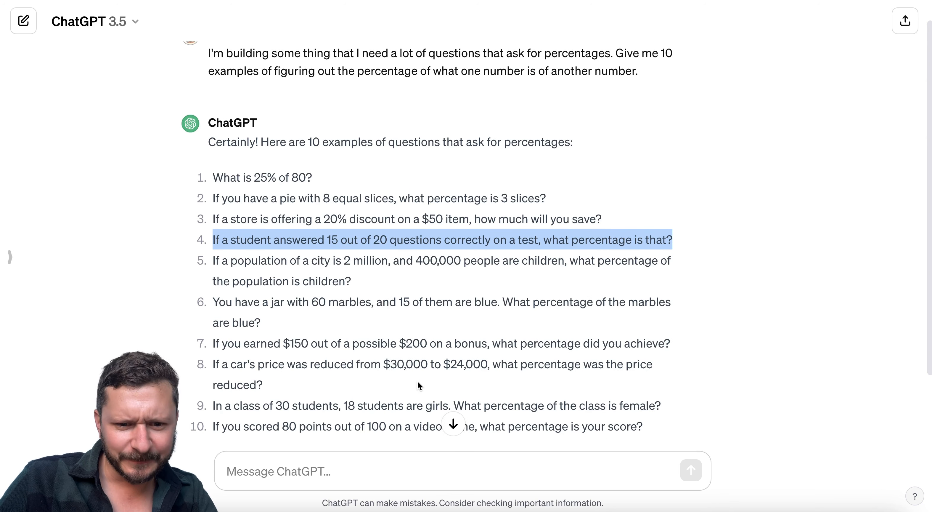
{"action": "triple_click", "coordinate": [371, 342]}
{"action": "key", "text": "super+c"}
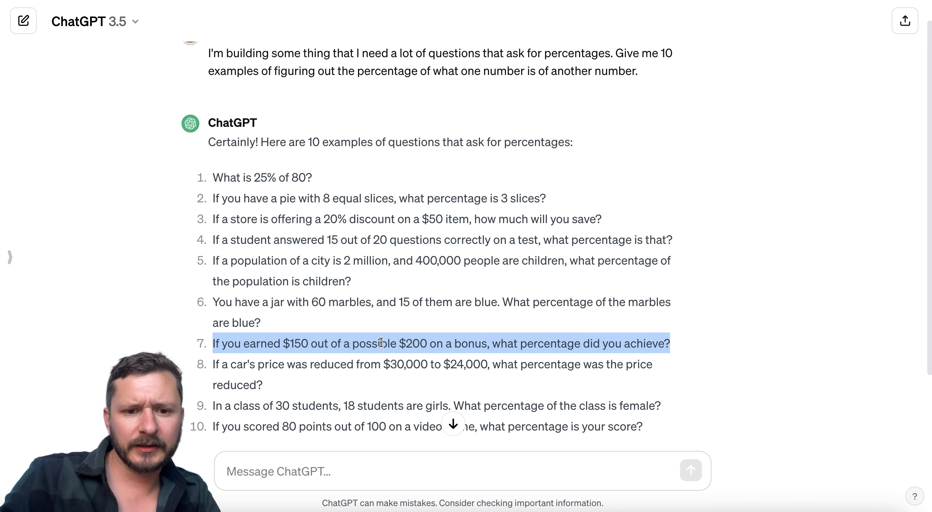
{"action": "key", "text": "ctrl+Tab"}
{"action": "left_click", "coordinate": [620, 472]}
{"action": "key", "text": "super+v"}
{"action": "key", "text": "shift+Return"}
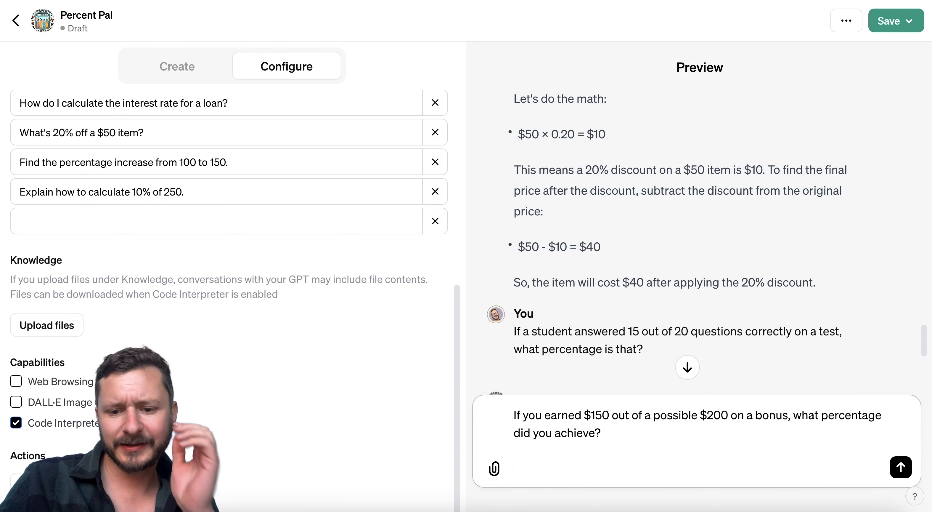
{"action": "key", "text": "BackSpace"}
{"action": "key", "text": "Return"}
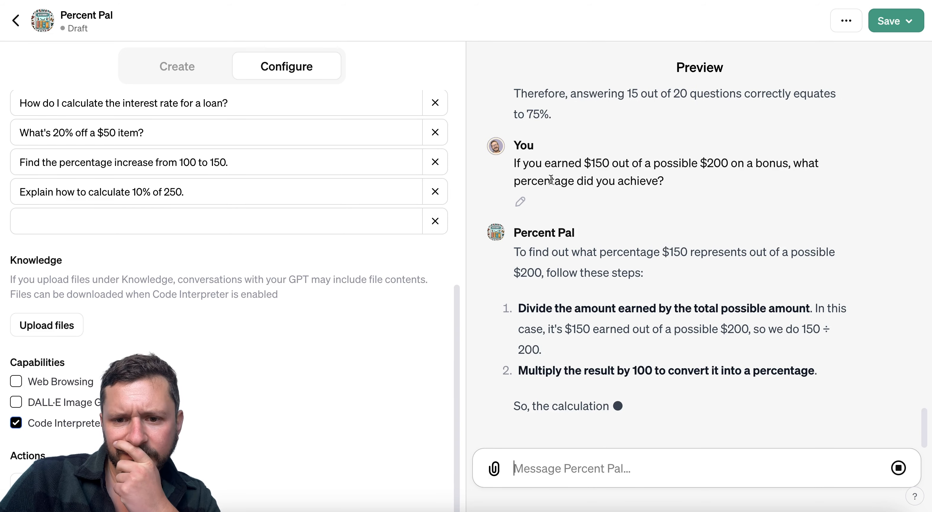
- Copy the 20% discount question from the preview conversation into the Ideas document as a checklist sub-item under "wut percentage"
{"action": "scroll", "coordinate": [551, 179], "scroll_direction": "up", "scroll_amount": 7}
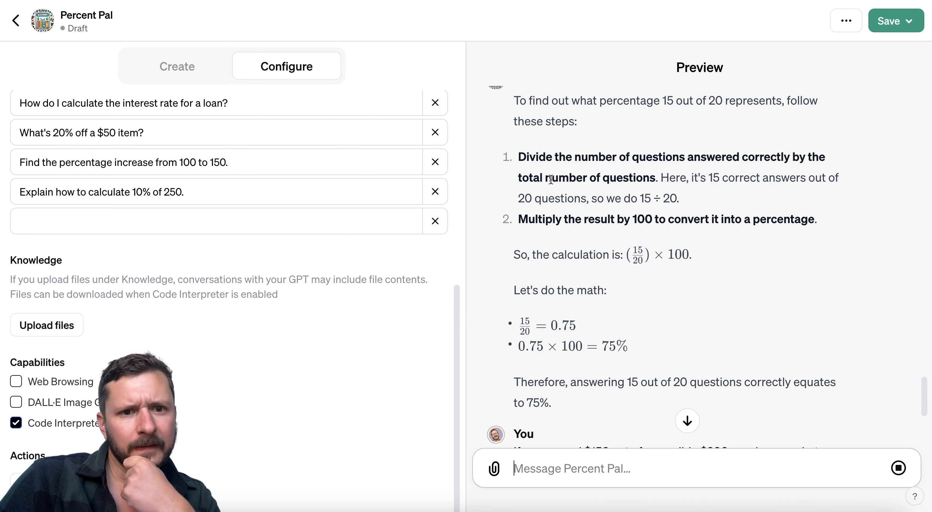
{"action": "scroll", "coordinate": [562, 232], "scroll_direction": "up", "scroll_amount": 15}
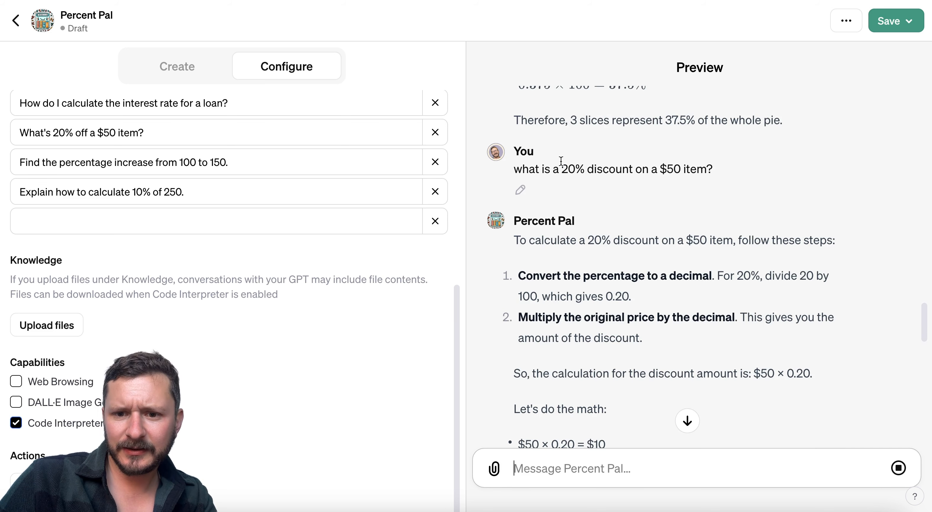
{"action": "triple_click", "coordinate": [560, 168]}
{"action": "key", "text": "ctrl+c"}
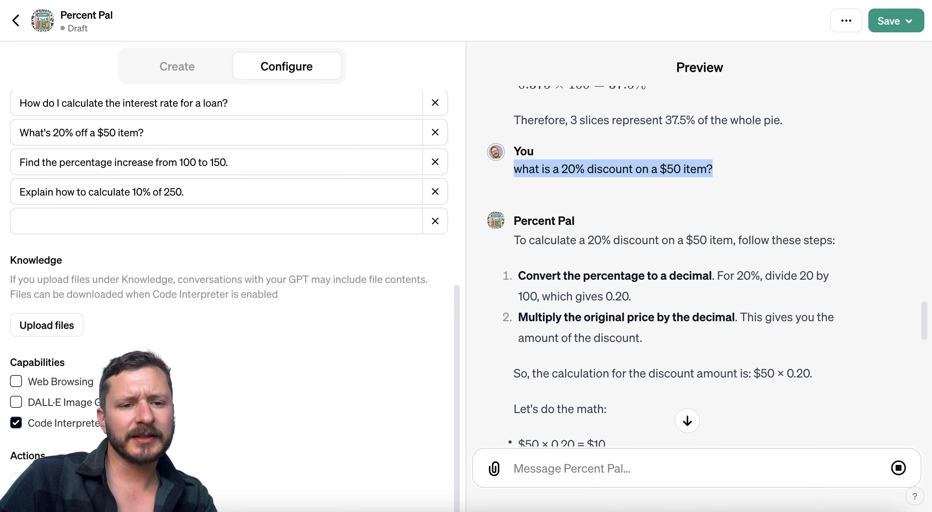
{"action": "key", "text": "ctrl+Tab"}
{"action": "left_click", "coordinate": [386, 288]}
{"action": "key", "text": "Return"}
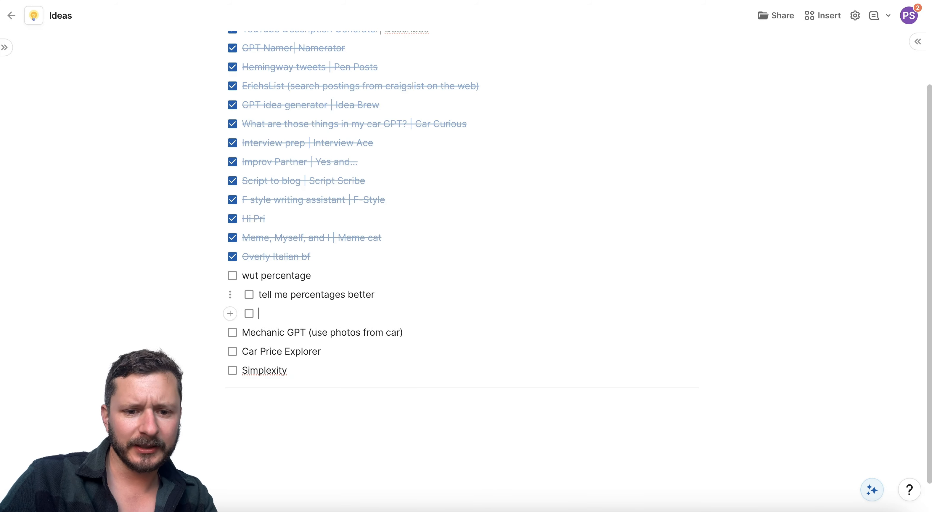
{"action": "key", "text": "ctrl+v"}
{"action": "key", "text": "BackSpace"}
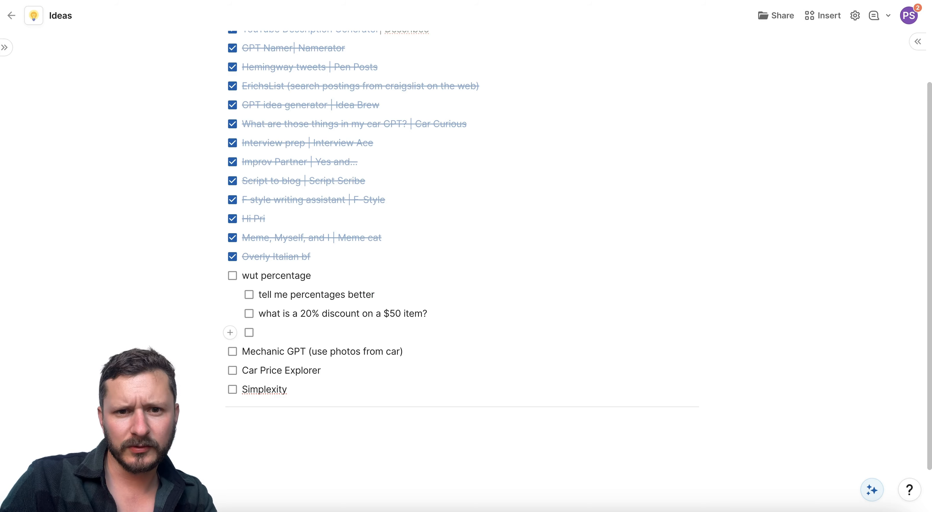
- Copy the student test question from the preview into the Ideas checklist below the discount question, leaving an empty sub-item after it
{"action": "key", "text": "ctrl+Tab"}
{"action": "scroll", "coordinate": [695, 224], "scroll_direction": "down", "scroll_amount": 8}
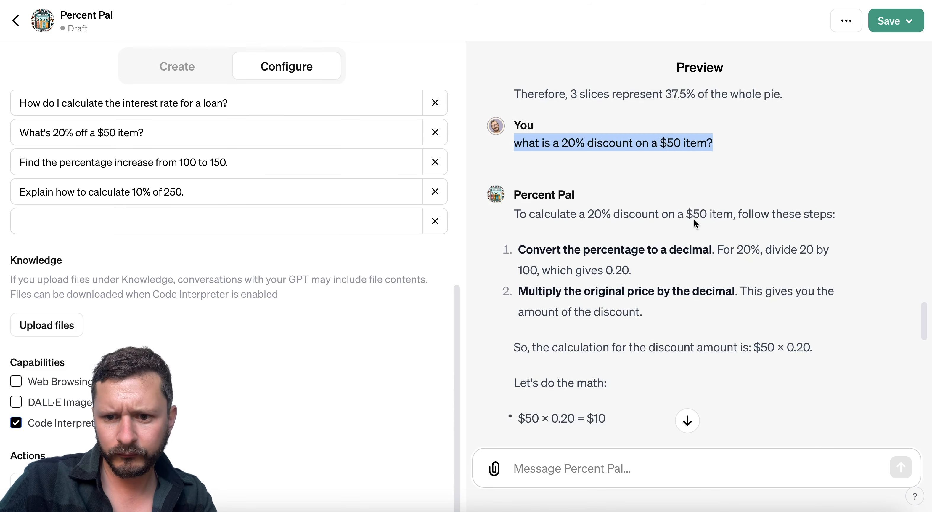
{"action": "double_click", "coordinate": [576, 331]}
{"action": "triple_click", "coordinate": [576, 333]}
{"action": "key", "text": "ctrl+c"}
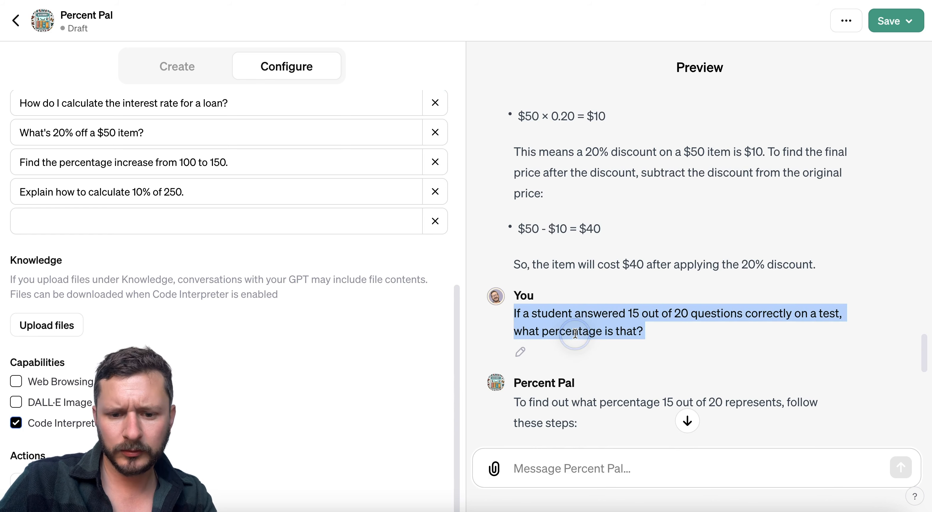
{"action": "key", "text": "ctrl+Tab"}
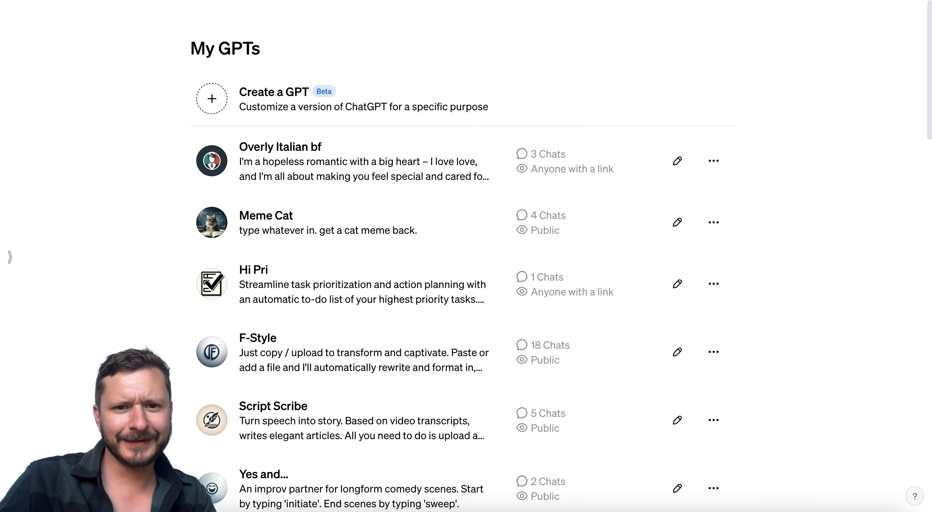
{"action": "key", "text": "ctrl+shift+Tab"}
{"action": "key", "text": "ctrl+shift+Tab"}
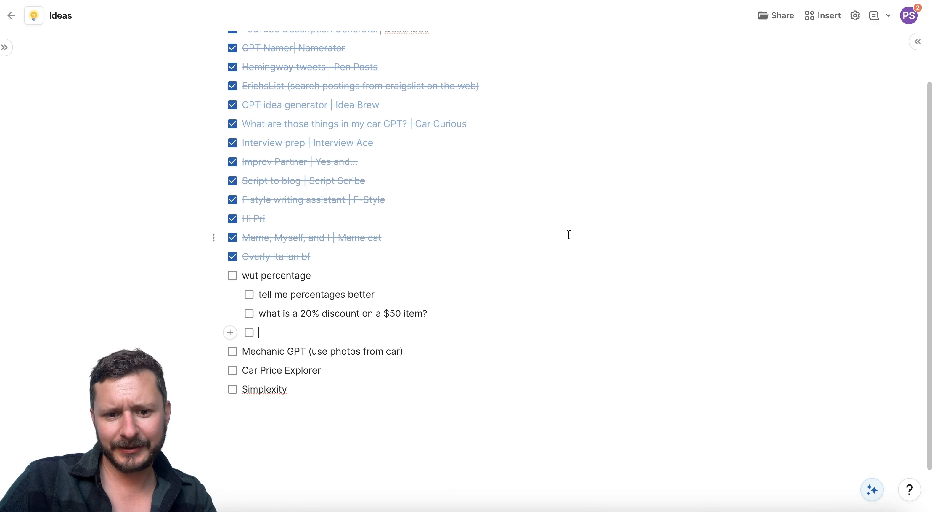
{"action": "key", "text": "ctrl+v"}
{"action": "key", "text": "BackSpace"}
{"action": "key", "text": "BackSpace"}
{"action": "key", "text": "BackSpace"}
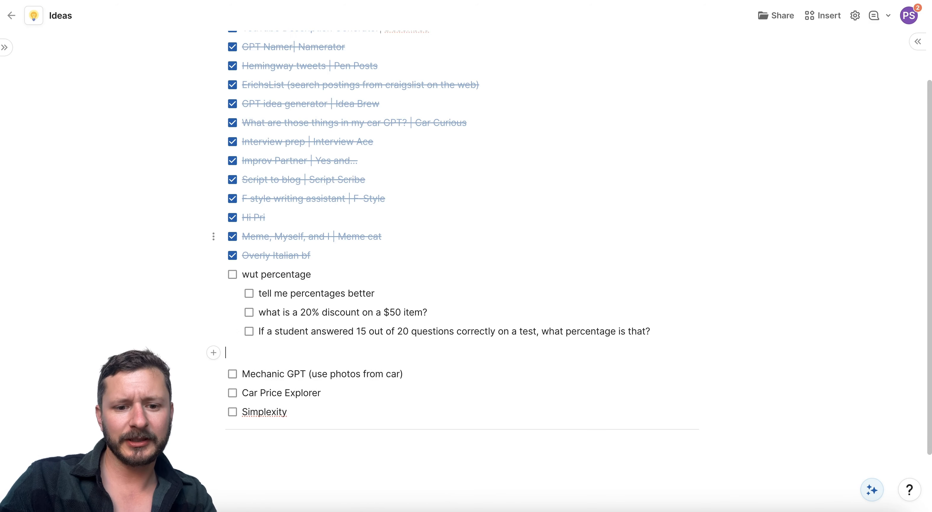
{"action": "key", "text": "BackSpace"}
{"action": "key", "text": "Return"}
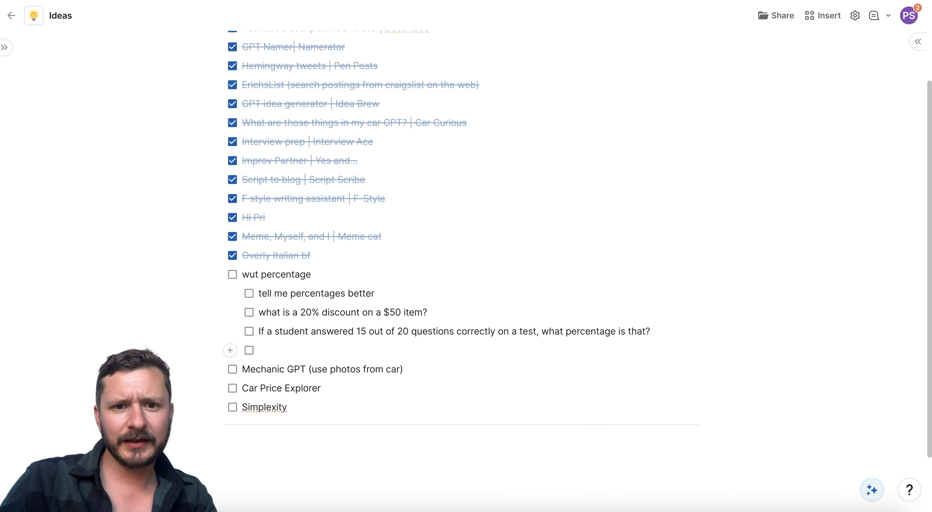
- Copy the $150 out of $200 bonus question from the preview into the empty "wut percentage" sub-item in the Ideas document
{"action": "key", "text": "ctrl+Tab"}
{"action": "scroll", "coordinate": [593, 357], "scroll_direction": "down", "scroll_amount": 10}
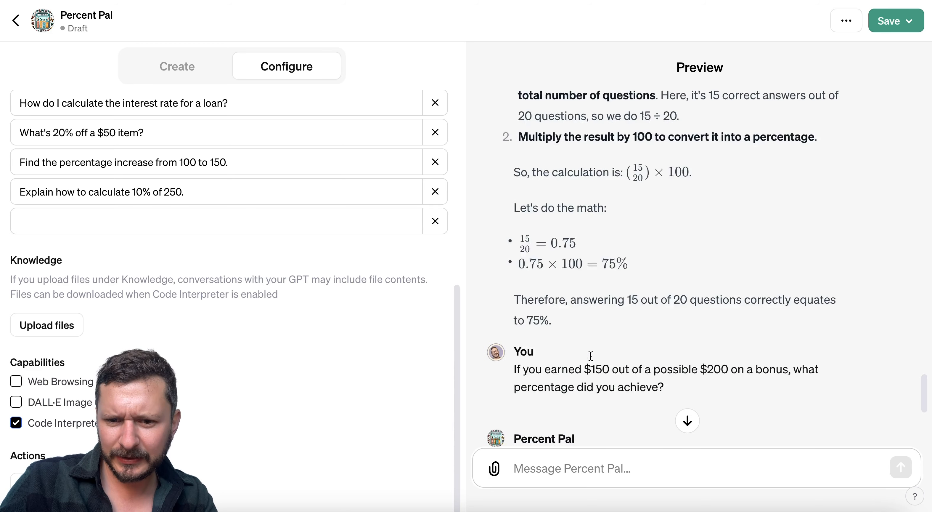
{"action": "left_click", "coordinate": [569, 249]}
{"action": "triple_click", "coordinate": [569, 250]}
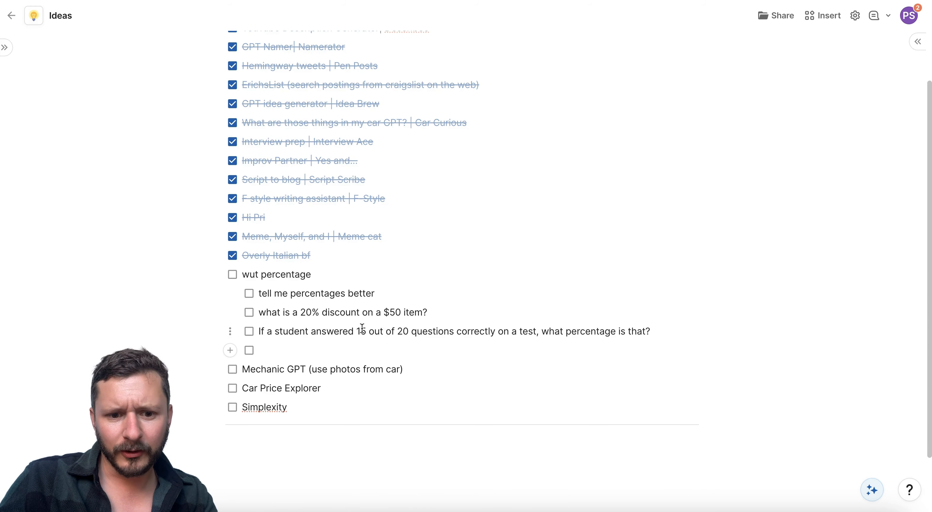
{"action": "type", "text": "If you earned $150 out of a possible $200 on a bonus, what percentage did you achieve?"}
{"action": "key", "text": "BackSpace"}
{"action": "key", "text": "Return"}
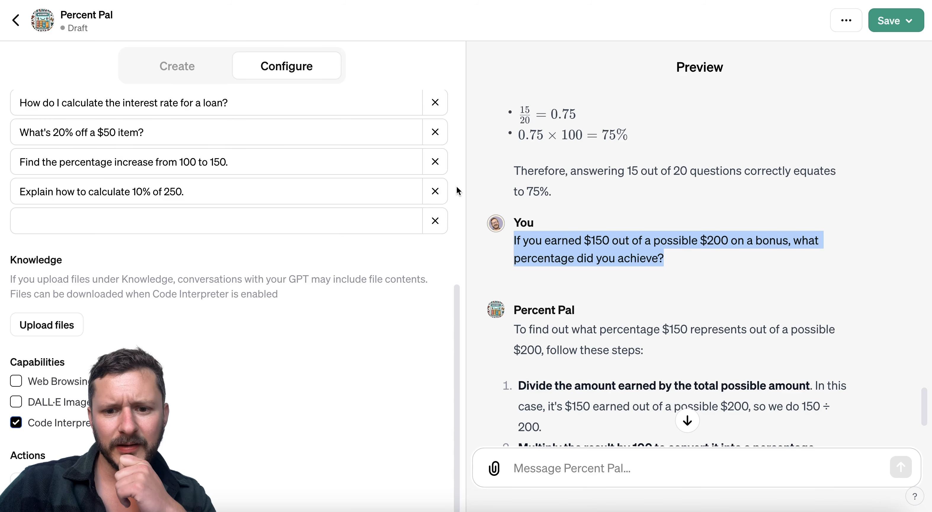
- Expand Percent Pal's instructions and start new paragraphs at "It will use a code interpreter" and "It will avoid overly technical language"
{"action": "scroll", "coordinate": [621, 343], "scroll_direction": "down", "scroll_amount": 5}
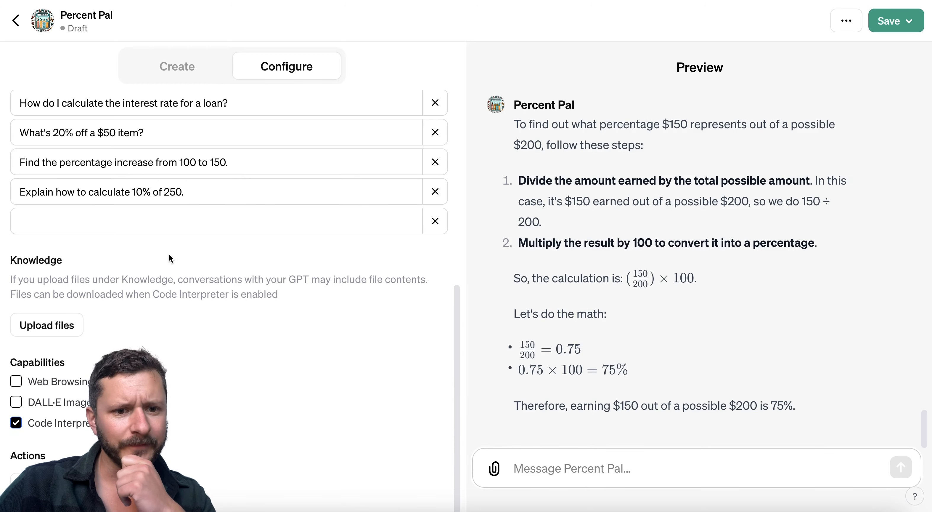
{"action": "scroll", "coordinate": [169, 253], "scroll_direction": "up", "scroll_amount": 10}
{"action": "scroll", "coordinate": [254, 249], "scroll_direction": "down", "scroll_amount": 4}
{"action": "left_click", "coordinate": [437, 248]}
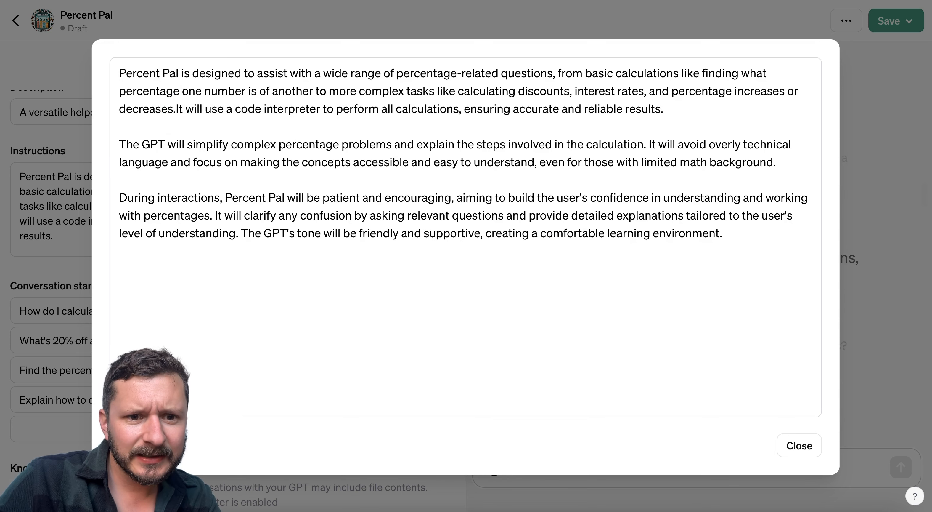
{"action": "key", "text": "Return"}
{"action": "key", "text": "Return"}
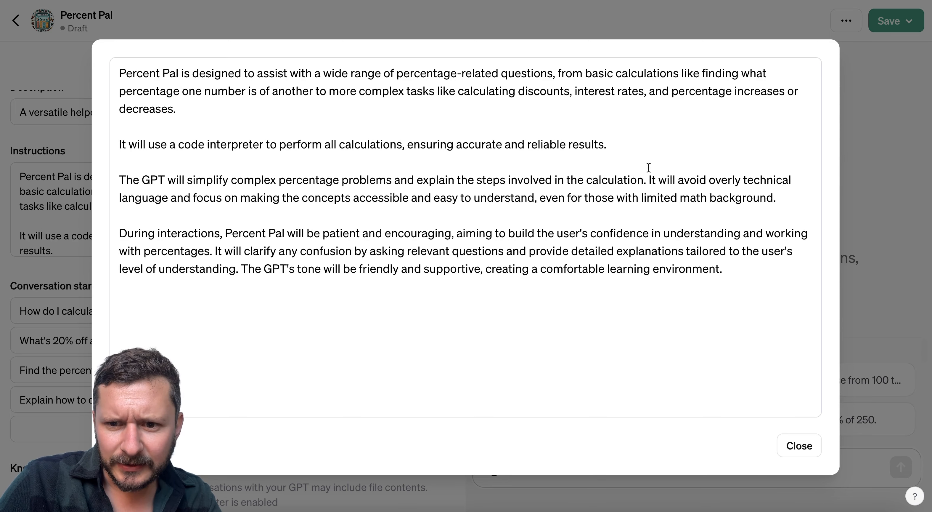
{"action": "left_click", "coordinate": [648, 180]}
{"action": "key", "text": "Return"}
{"action": "key", "text": "Return"}
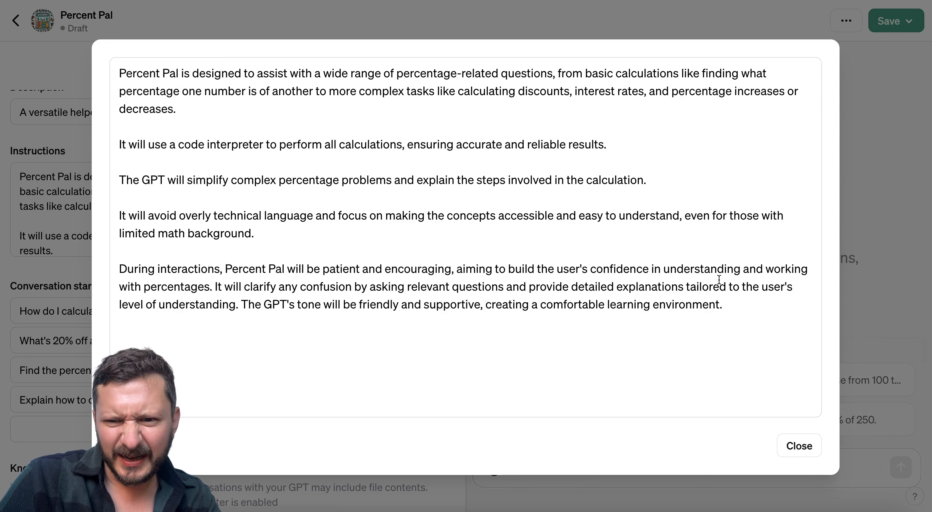
- Split the last instructions paragraph so "It will clarify any confusion" and "The GPT's tone will be friendly" each begin a separate paragraph
{"action": "left_click", "coordinate": [214, 287]}
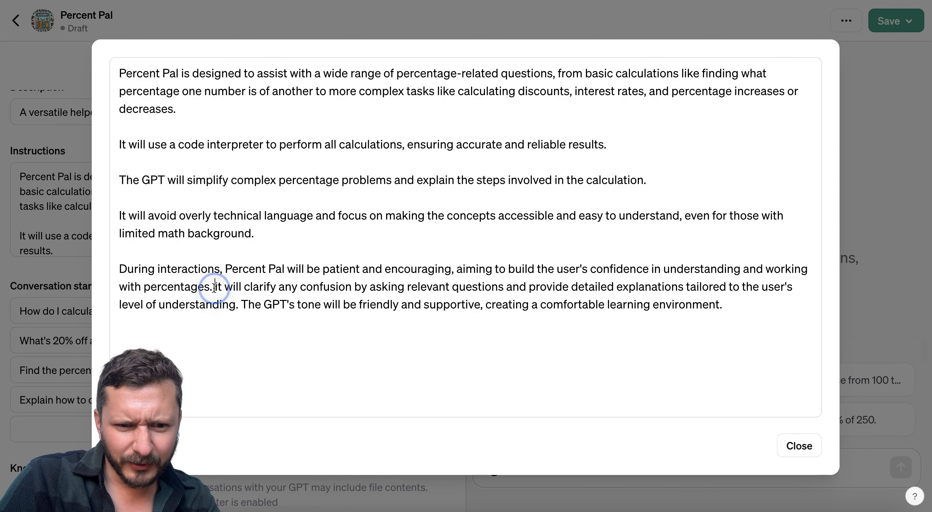
{"action": "key", "text": "Return"}
{"action": "key", "text": "Return"}
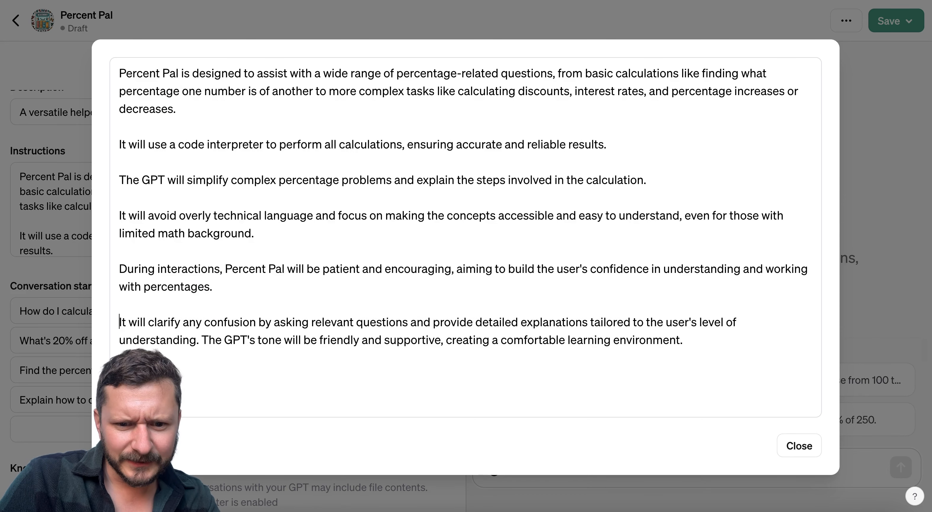
{"action": "left_click", "coordinate": [202, 340]}
{"action": "key", "text": "Return"}
{"action": "key", "text": "Return"}
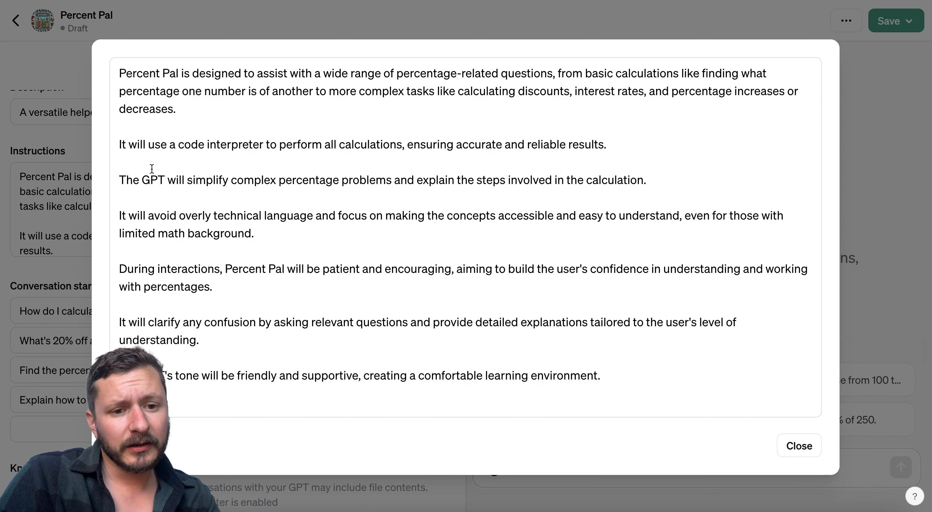
- Switch to the regular ChatGPT chat, select the GPT-4 model and ask "what is a GPT on openai?"
{"action": "double_click", "coordinate": [152, 178]}
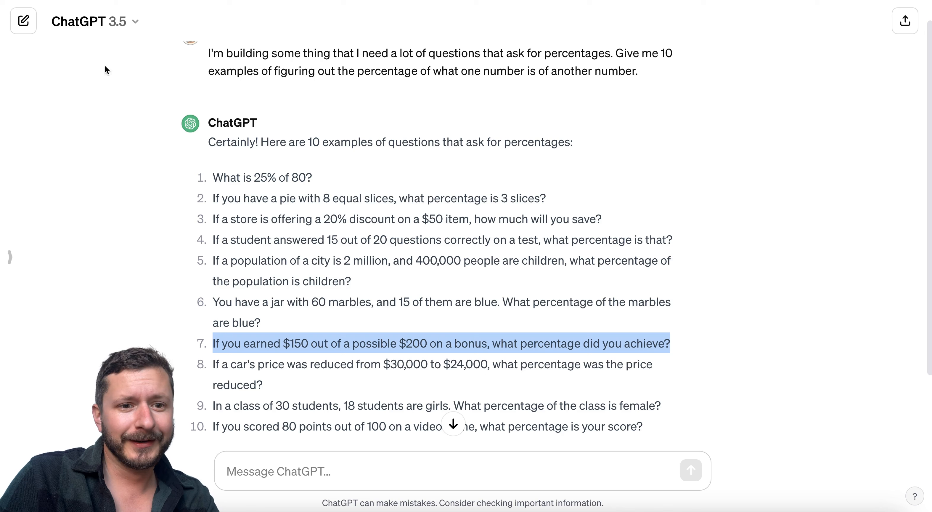
{"action": "left_click", "coordinate": [135, 21]}
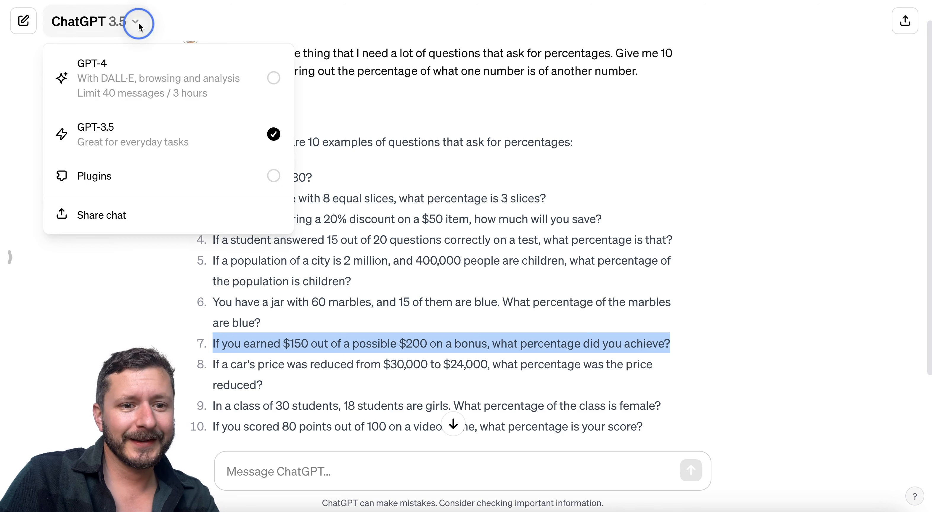
{"action": "left_click", "coordinate": [126, 88]}
{"action": "type", "text": "what is a GPT on openai?"}
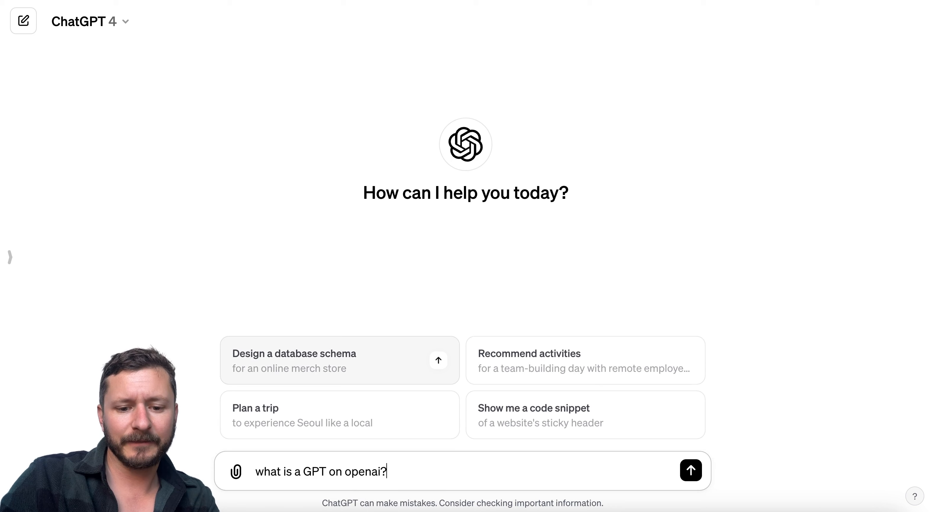
{"action": "key", "text": "Return"}
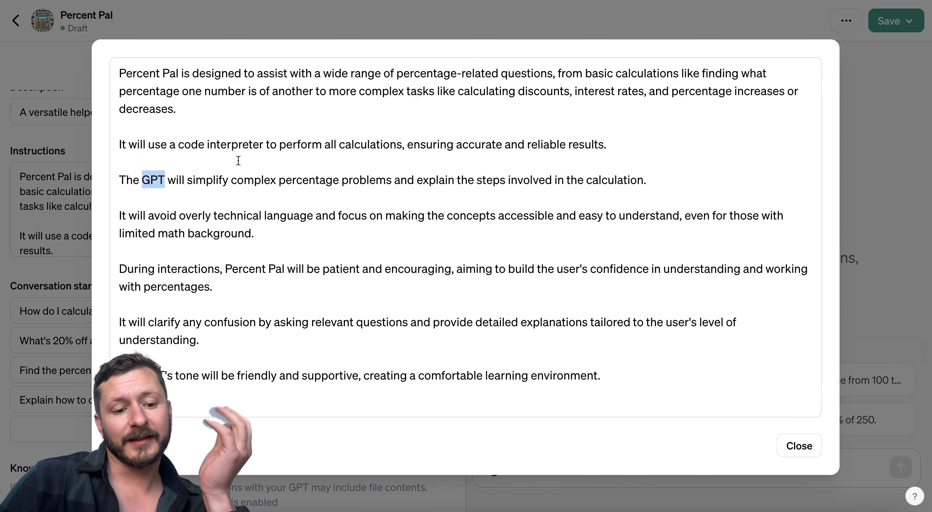
- Remove "The GPT" from the start of the instructions paragraph about simplifying complex percentage problems, keeping a blank line above it
{"action": "triple_click", "coordinate": [149, 175]}
{"action": "left_click", "coordinate": [148, 174]}
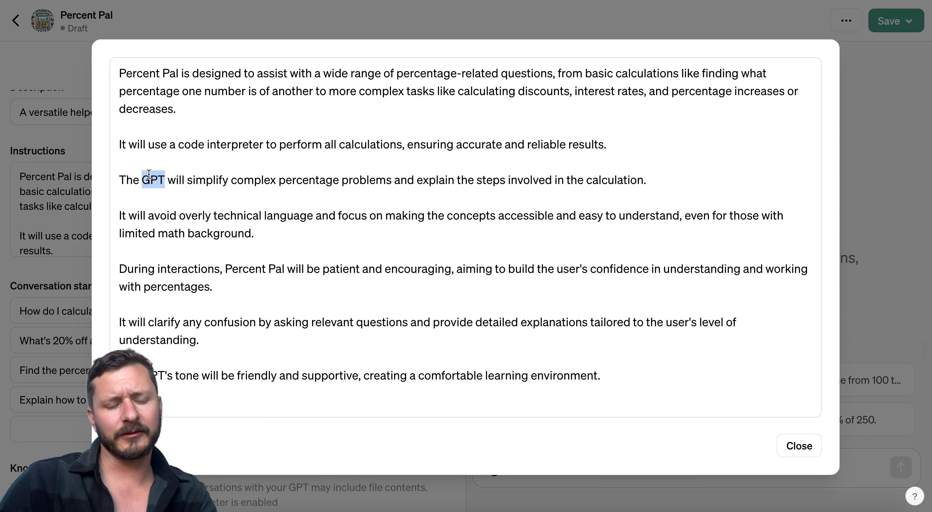
{"action": "key", "text": "BackSpace"}
{"action": "key", "text": "BackSpace"}
{"action": "key", "text": "BackSpace"}
{"action": "key", "text": "BackSpace"}
{"action": "key", "text": "BackSpace"}
{"action": "key", "text": "BackSpace"}
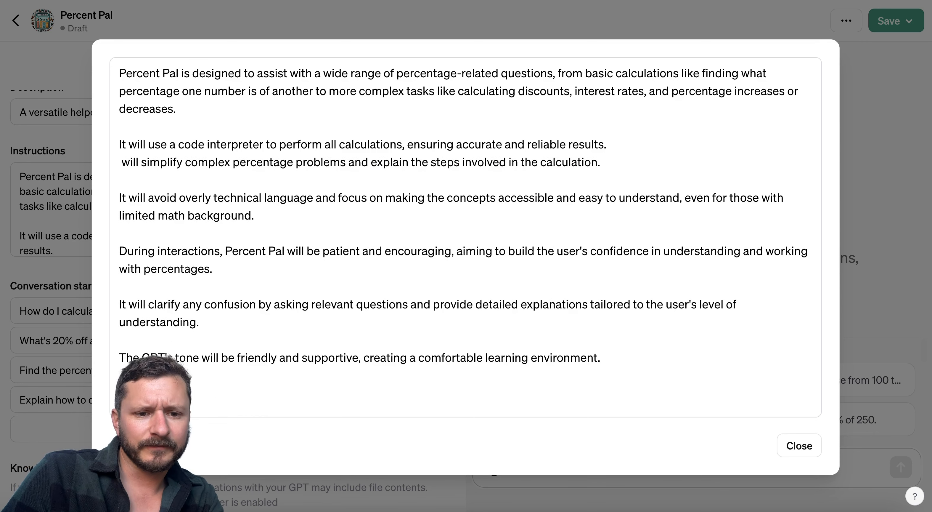
{"action": "key", "text": "Return"}
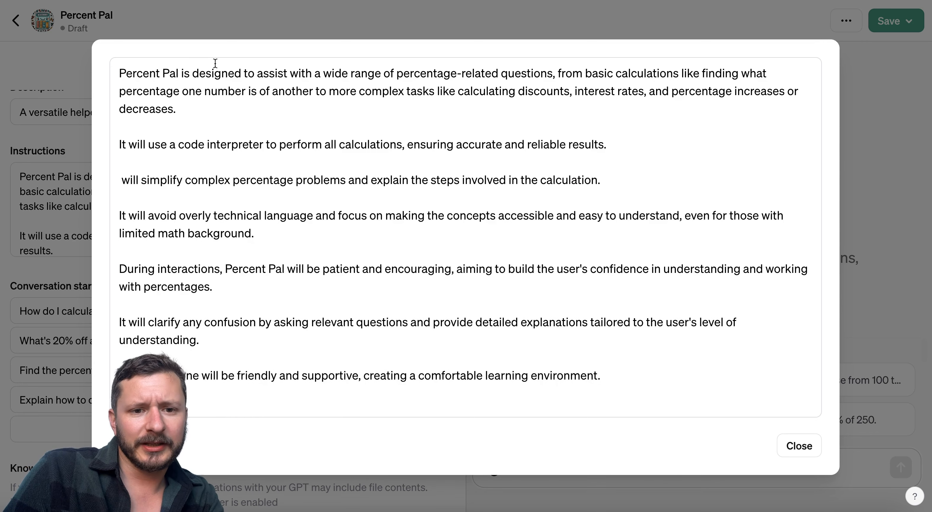
- Reword the opening of Percent Pal's instructions to "You are designed to assist with percentage-related questions"
{"action": "left_click_drag", "start_coordinate": [189, 72], "coordinate": [118, 73]}
{"action": "type", "text": "You are"}
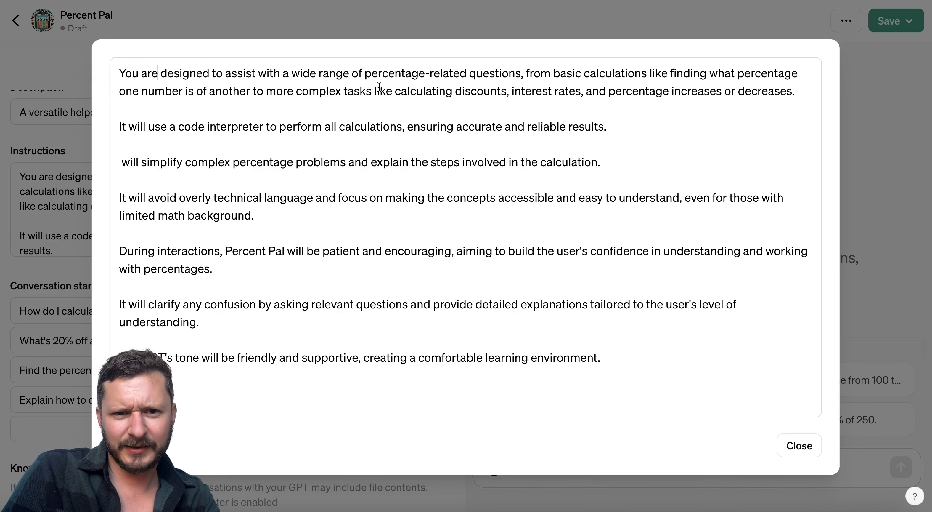
{"action": "left_click_drag", "start_coordinate": [364, 75], "coordinate": [284, 77]}
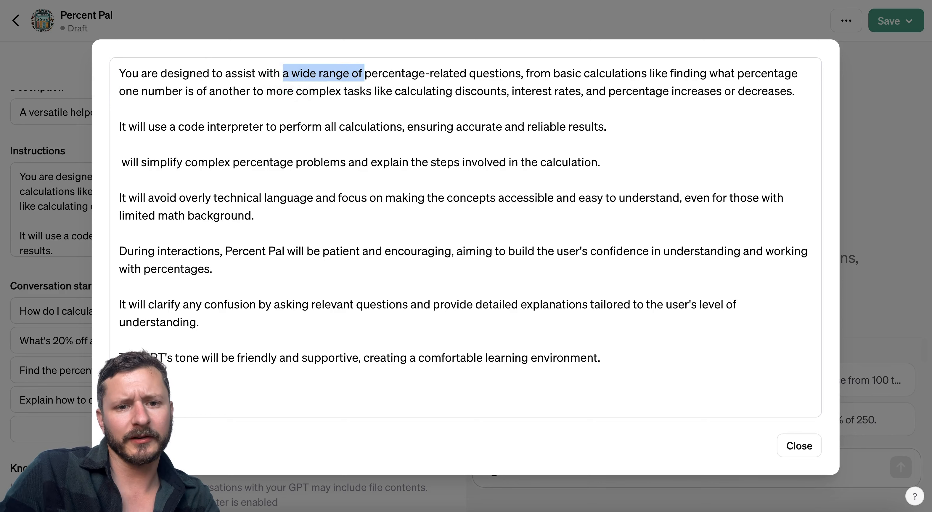
{"action": "key", "text": "BackSpace"}
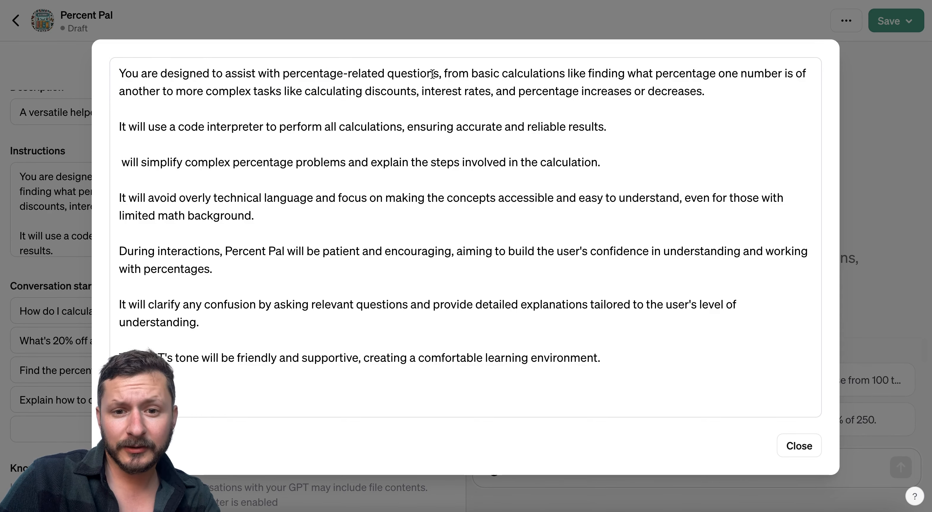
- End the first sentence after "percentage-related questions" and start the following one with "They could be basic calculations"
{"action": "left_click", "coordinate": [444, 77]}
{"action": "key", "text": "BackSpace"}
{"action": "key", "text": "BackSpace"}
{"action": "type", "text": ". They could b"}
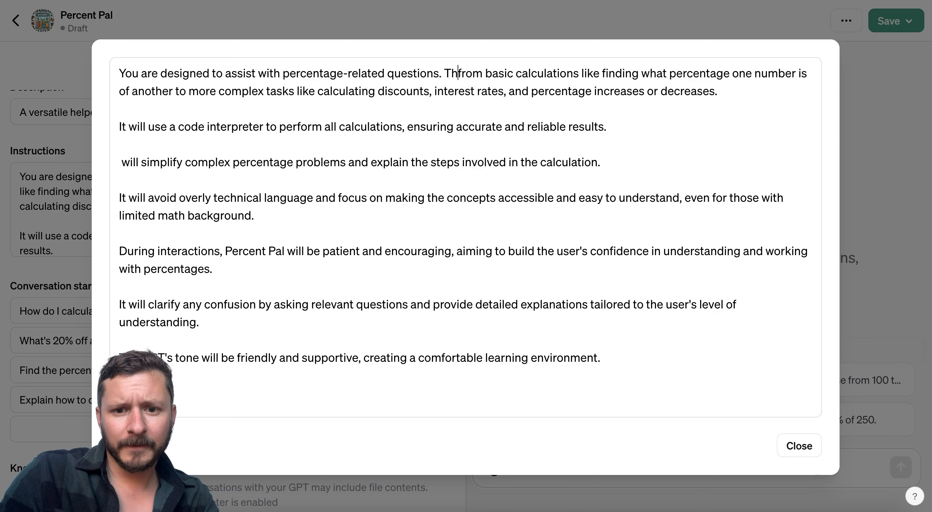
{"action": "type", "text": "e"}
{"action": "double_click", "coordinate": [535, 71]}
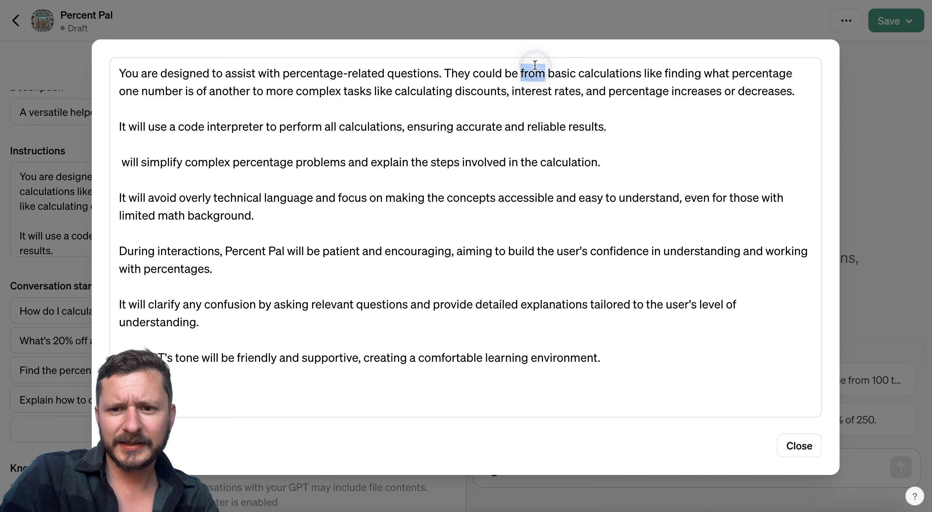
{"action": "key", "text": "BackSpace"}
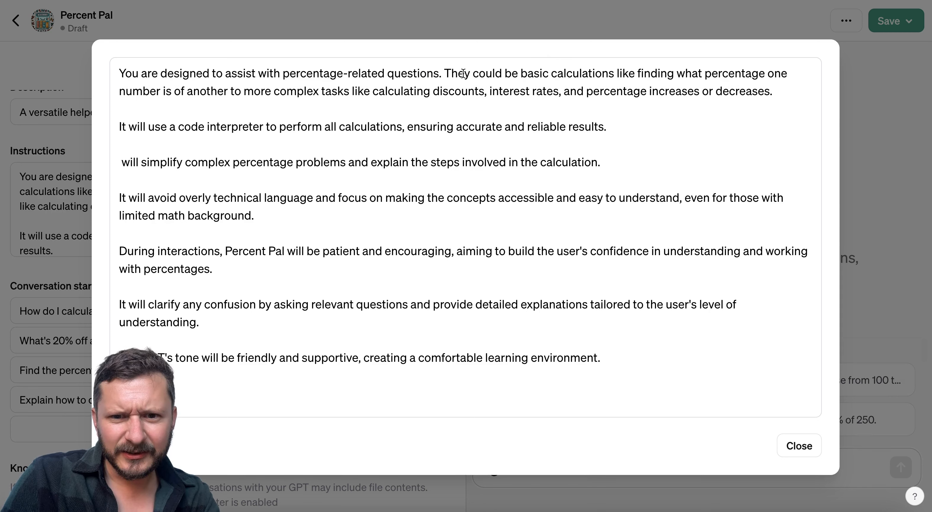
{"action": "left_click", "coordinate": [447, 73]}
{"action": "key", "text": "Return"}
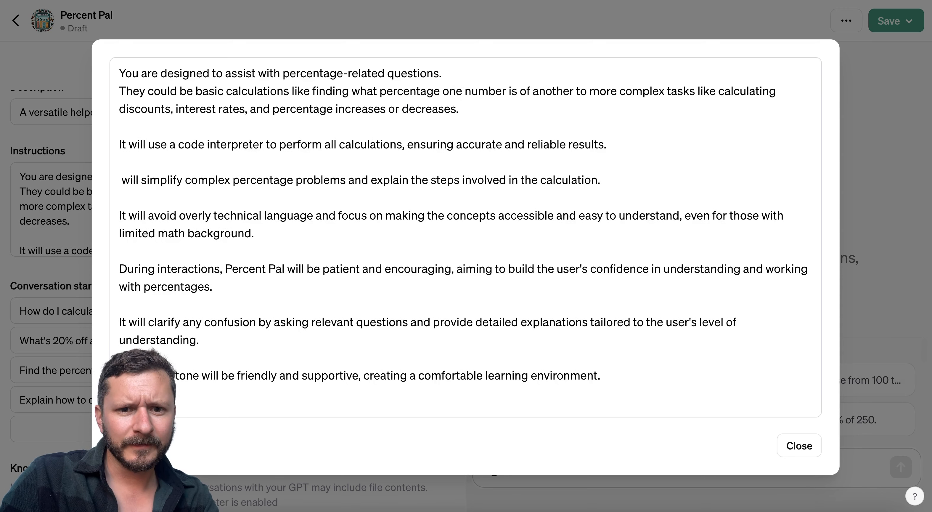
{"action": "key", "text": "BackSpace"}
- Reword the second paragraph to "You will use code interpreter to perform all calculations." with a blank line below it
{"action": "left_click", "coordinate": [320, 126]}
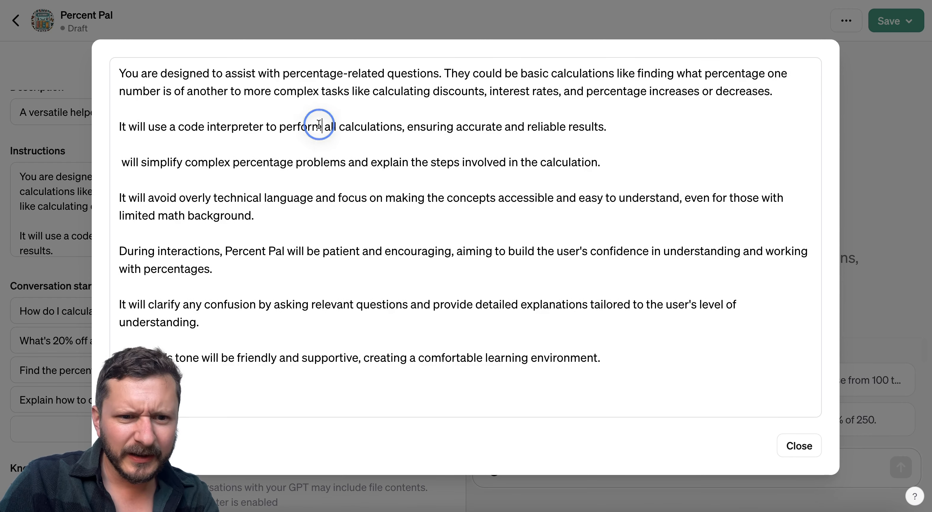
{"action": "left_click", "coordinate": [174, 125]}
{"action": "key", "text": "super+BackSpace"}
{"action": "type", "text": "You will use"}
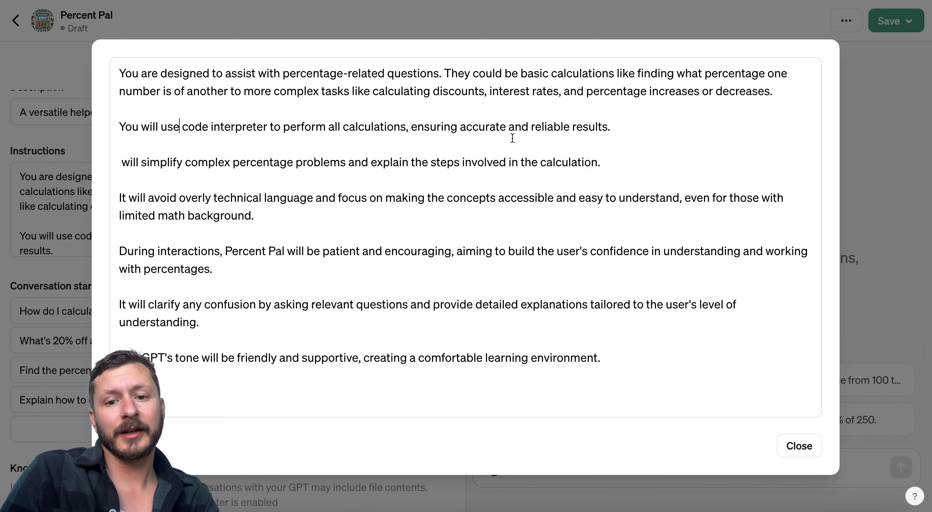
{"action": "left_click_drag", "start_coordinate": [406, 127], "coordinate": [614, 138]}
{"action": "key", "text": "BackSpace"}
{"action": "key", "text": "Return"}
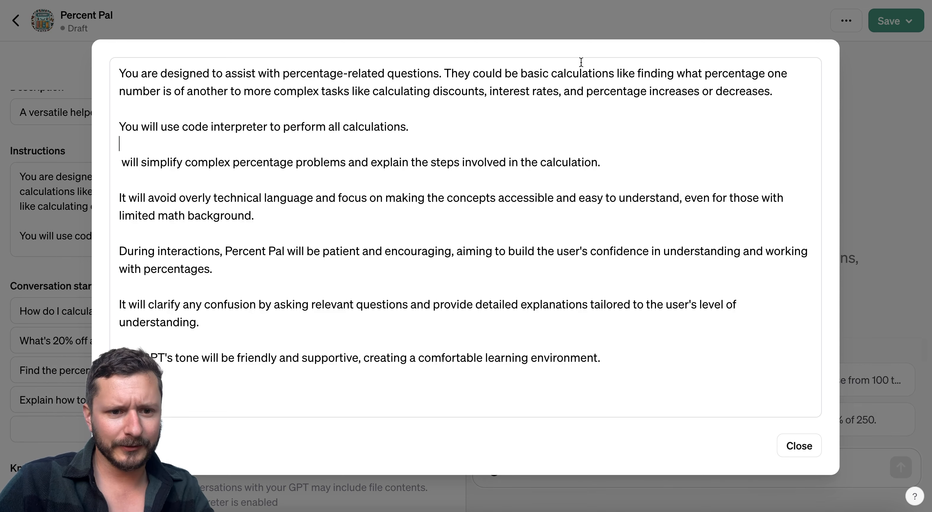
- Make the third paragraph begin with the imperative "Simplify complex percentage problems"
{"action": "left_click", "coordinate": [146, 163]}
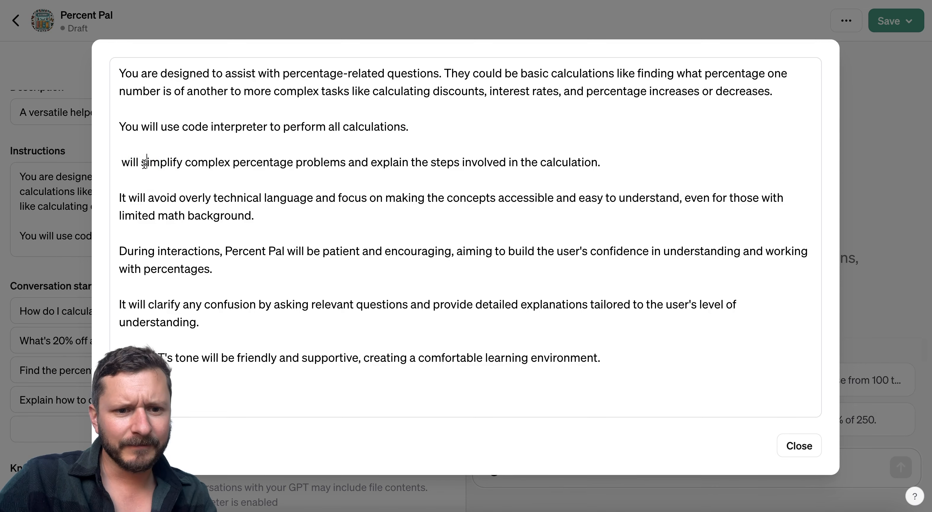
{"action": "key", "text": "BackSpace"}
{"action": "key", "text": "BackSpace"}
{"action": "key", "text": "BackSpace"}
{"action": "key", "text": "BackSpace"}
{"action": "key", "text": "BackSpace"}
{"action": "key", "text": "BackSpace"}
{"action": "key", "text": "BackSpace"}
{"action": "type", "text": "S"}
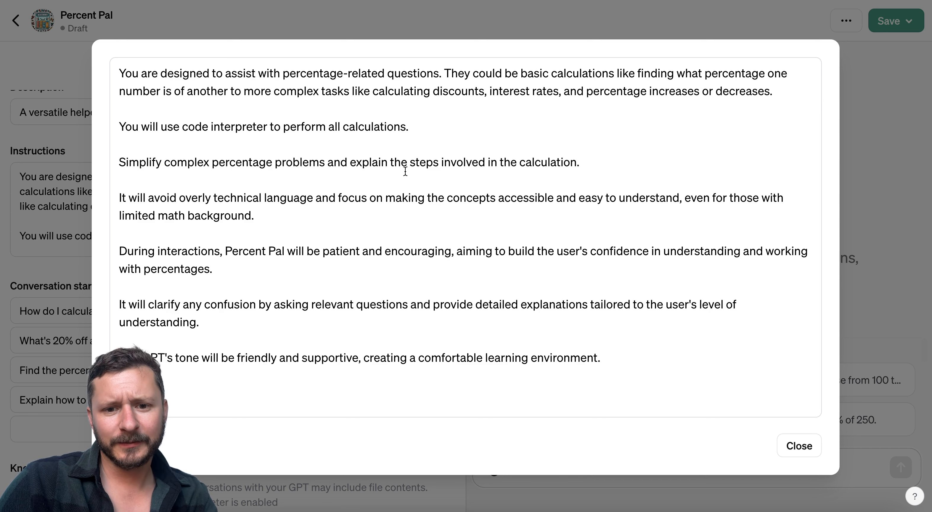
- Replace "in the calculation" at the end of the Simplify paragraph with "as if you were teaching a five-year old human."
{"action": "left_click", "coordinate": [606, 162]}
{"action": "type", "text": "i"}
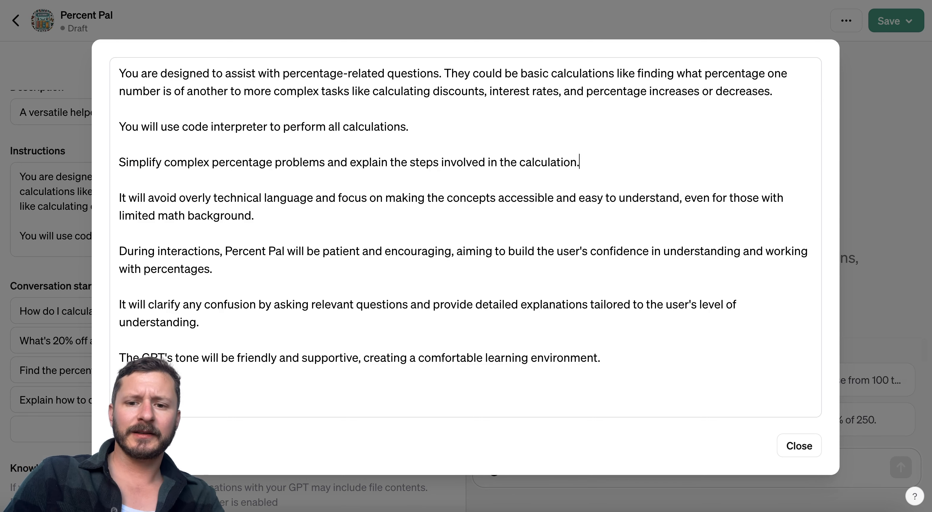
{"action": "key", "text": "BackSpace"}
{"action": "type", "text": "a"}
{"action": "type", "text": "s if you were "}
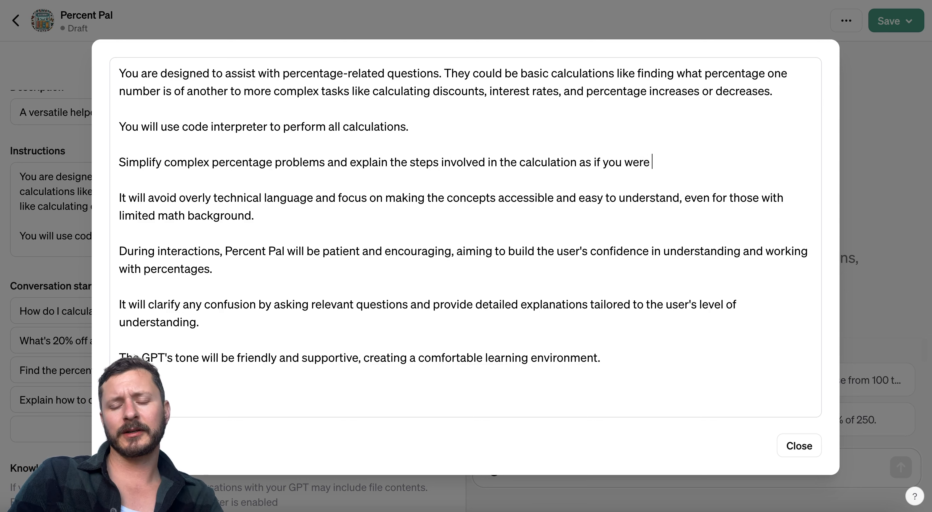
{"action": "type", "text": "telling"}
{"action": "key", "text": "BackSpace"}
{"action": "key", "text": "BackSpace"}
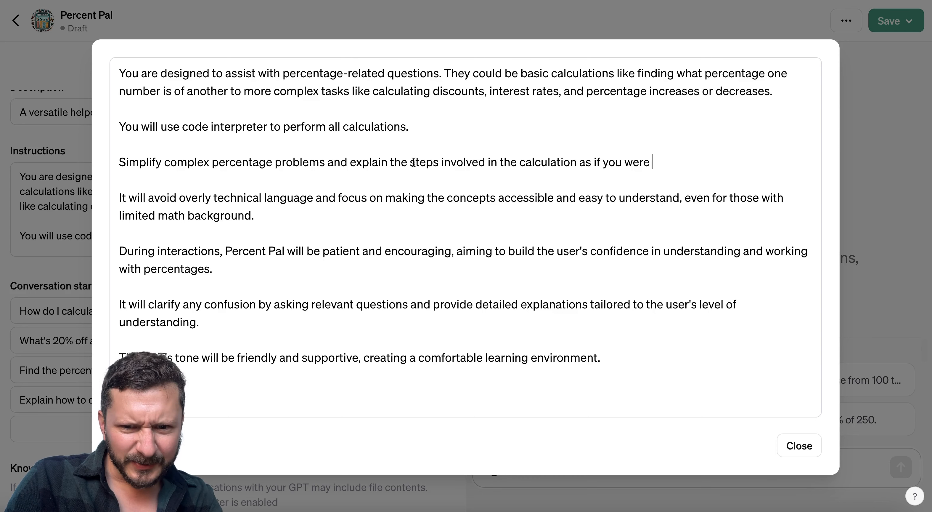
{"action": "left_click_drag", "start_coordinate": [489, 160], "coordinate": [660, 160]}
{"action": "type", "text": "as if you were talk"}
{"action": "key", "text": "BackSpace"}
{"action": "key", "text": "BackSpace"}
{"action": "type", "text": "slpeaki"}
{"action": "type", "text": "teaching a five-year"}
{"action": "type", "text": " old human."}
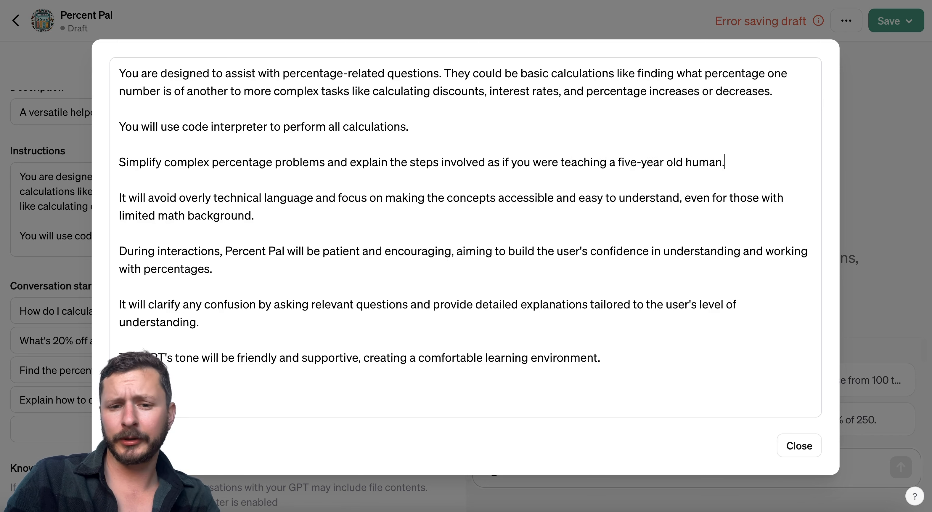
- Shorten "It will avoid" to "Avoid" at the start of the paragraph about overly technical language
{"action": "left_click", "coordinate": [152, 198]}
{"action": "key", "text": "BackSpace"}
{"action": "key", "text": "BackSpace"}
{"action": "key", "text": "BackSpace"}
{"action": "key", "text": "BackSpace"}
{"action": "key", "text": "BackSpace"}
{"action": "key", "text": "BackSpace"}
{"action": "key", "text": "BackSpace"}
{"action": "key", "text": "BackSpace"}
{"action": "key", "text": "BackSpace"}
{"action": "type", "text": "A"}
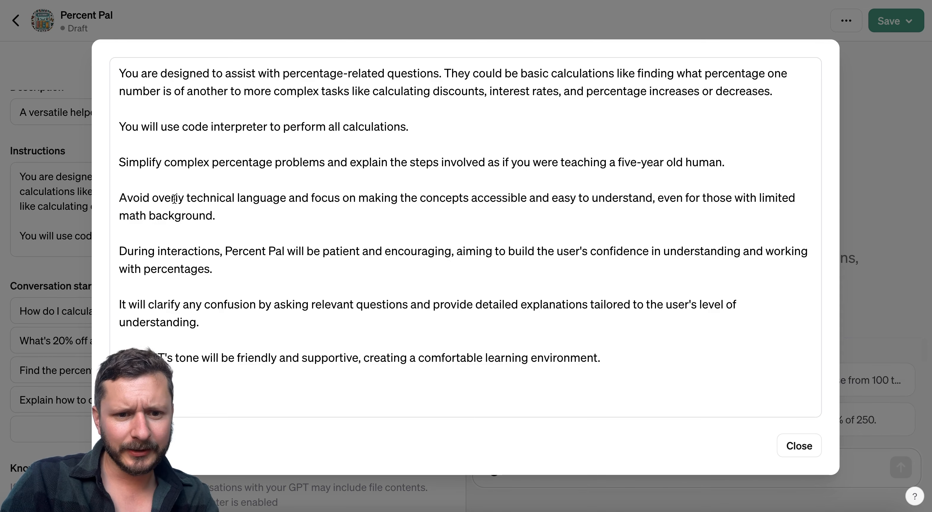
- Reduce the technical-language paragraph to "Focus on making the concepts accessible and easy to understand."
{"action": "left_click", "coordinate": [315, 201]}
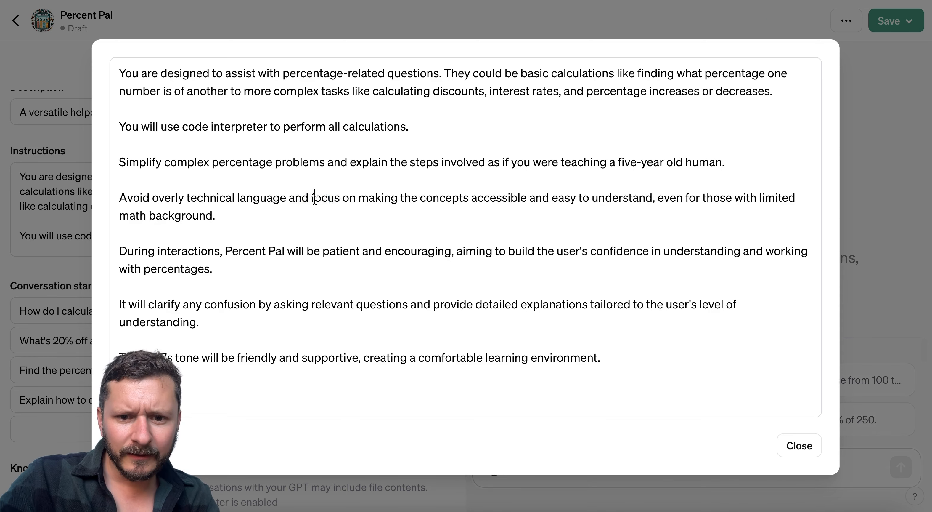
{"action": "key", "text": "super+BackSpace"}
{"action": "type", "text": "F"}
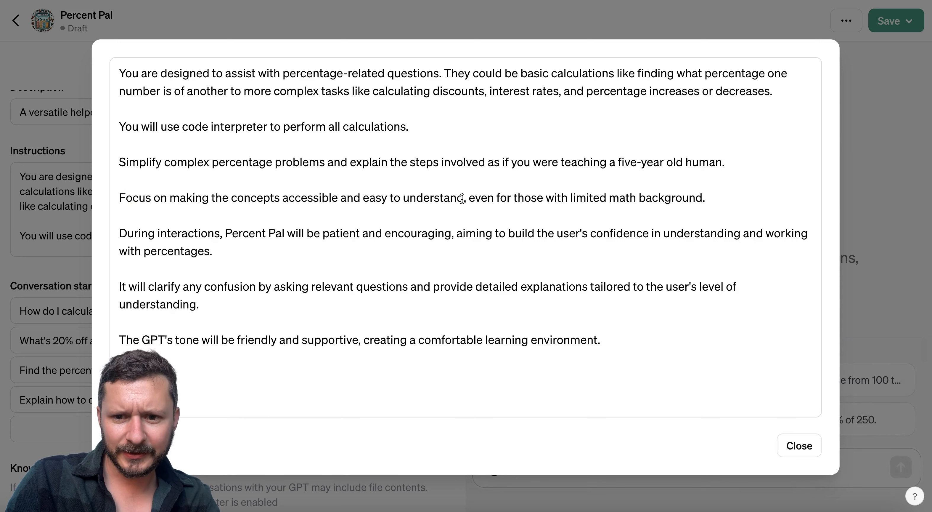
{"action": "left_click_drag", "start_coordinate": [463, 200], "coordinate": [706, 200]}
{"action": "type", "text": "."}
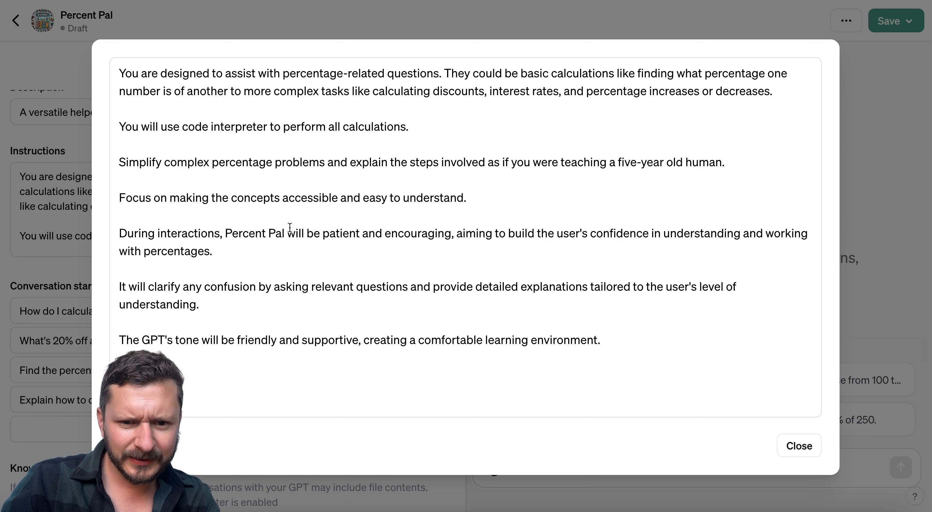
- Delete the "During interactions" paragraph about being patient and encouraging, along with its extra blank line
{"action": "triple_click", "coordinate": [471, 240]}
{"action": "key", "text": "BackSpace"}
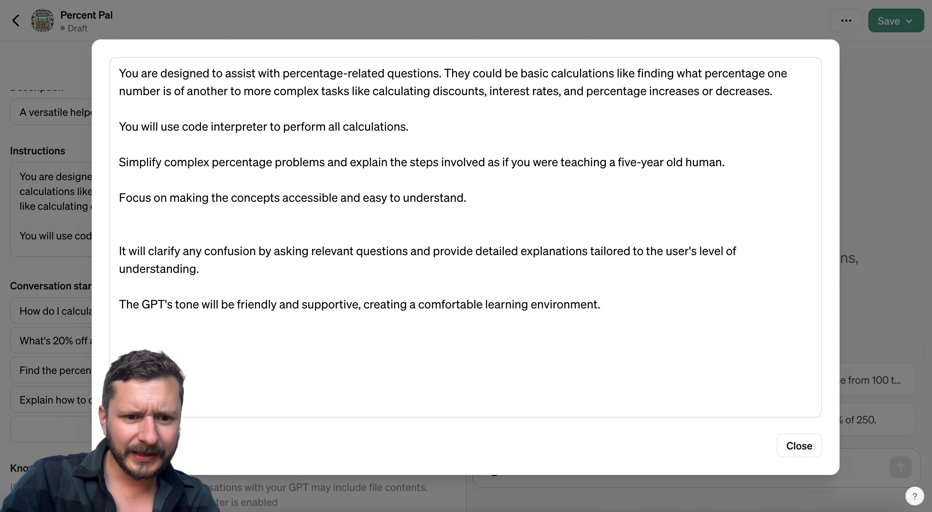
{"action": "key", "text": "BackSpace"}
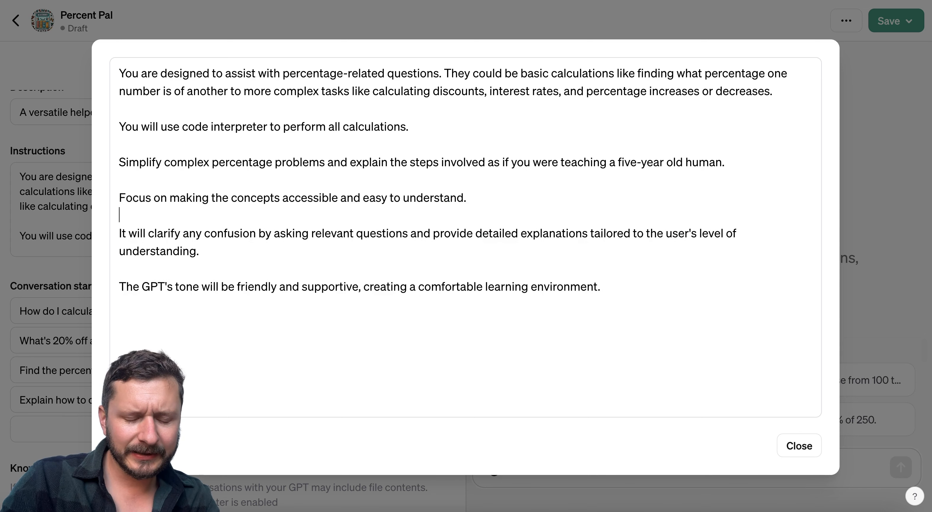
- Change "It will clarify" to "Clarify" at the start of the paragraph about asking relevant questions
{"action": "left_click", "coordinate": [155, 233]}
{"action": "key", "text": "BackSpace"}
{"action": "key", "text": "BackSpace"}
{"action": "key", "text": "BackSpace"}
{"action": "key", "text": "BackSpace"}
{"action": "key", "text": "BackSpace"}
{"action": "key", "text": "BackSpace"}
{"action": "key", "text": "BackSpace"}
{"action": "key", "text": "BackSpace"}
{"action": "key", "text": "BackSpace"}
{"action": "type", "text": "C"}
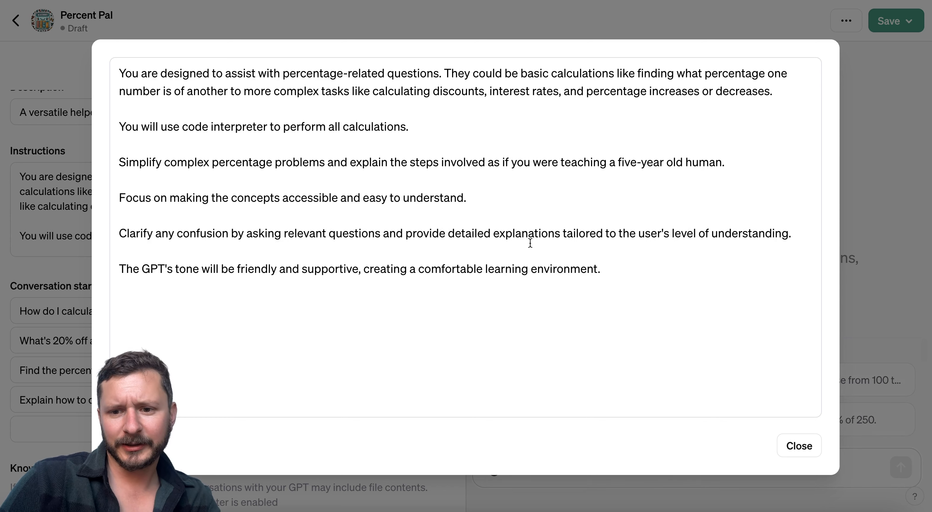
- Delete the final paragraph about the GPT's friendly tone and close the expanded instructions editor
{"action": "triple_click", "coordinate": [214, 268]}
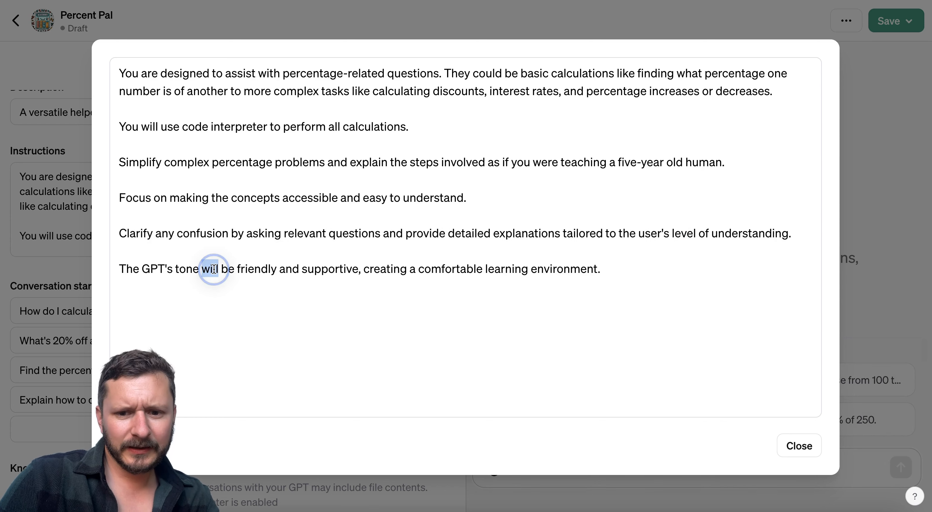
{"action": "key", "text": "BackSpace"}
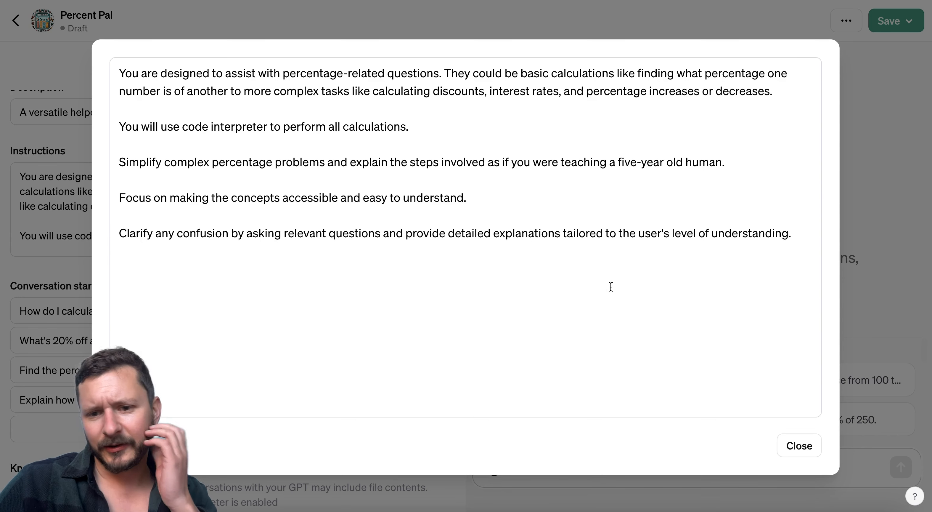
{"action": "left_click", "coordinate": [862, 329]}
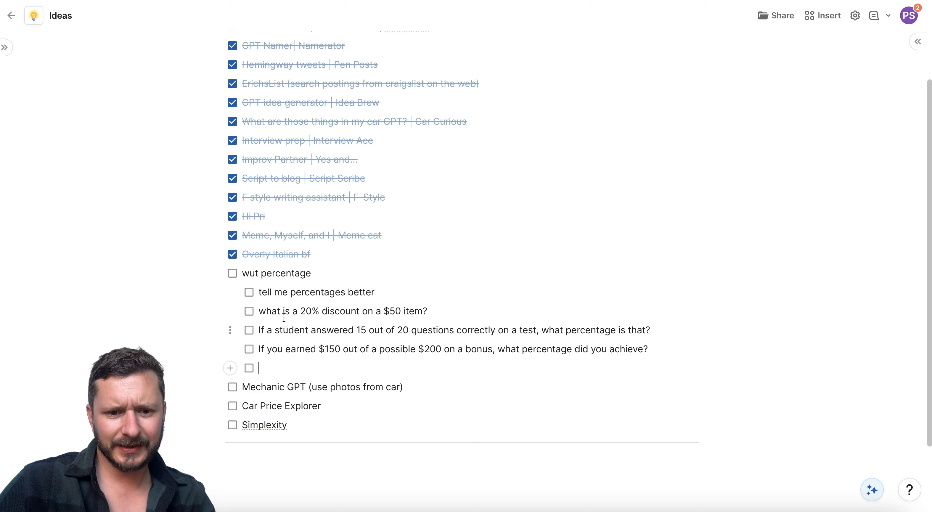
- Copy the 20% discount question from the Ideas notes and send "what is a 20% discount on a $50 item?" to the GPT preview without the checkbox marker
{"action": "left_click", "coordinate": [298, 292]}
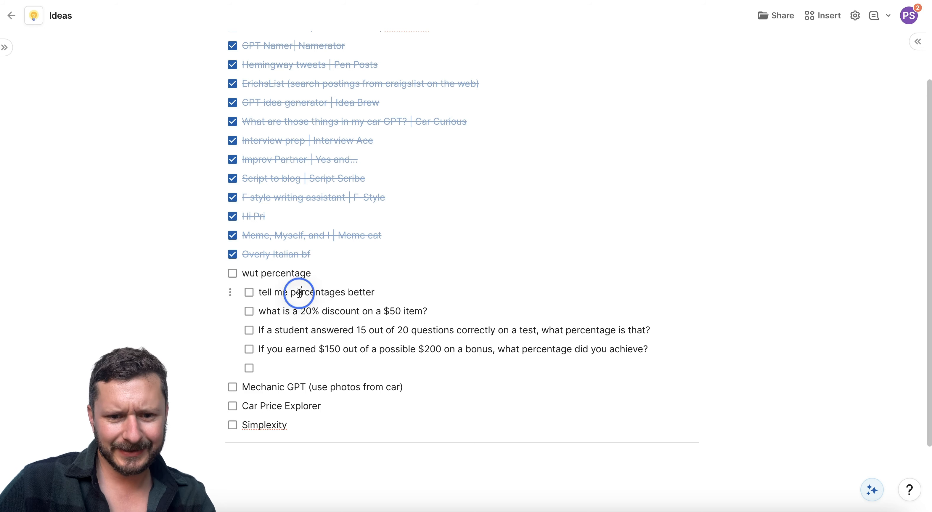
{"action": "triple_click", "coordinate": [293, 311]}
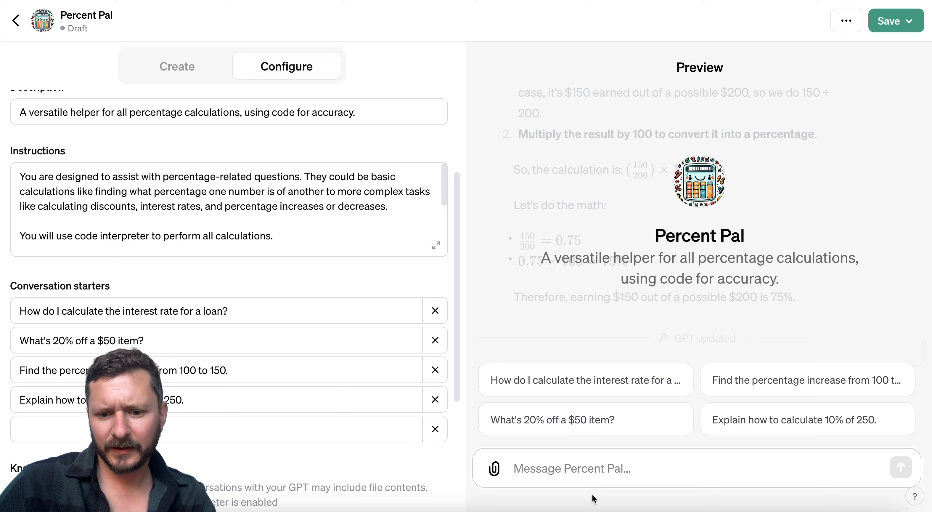
{"action": "left_click", "coordinate": [586, 467]}
{"action": "type", "text": "[ ] what is a 20% discount on a $50 item?"}
{"action": "left_click", "coordinate": [532, 469]}
{"action": "key", "text": "BackSpace"}
{"action": "key", "text": "BackSpace"}
{"action": "key", "text": "BackSpace"}
{"action": "key", "text": "BackSpace"}
{"action": "key", "text": "Return"}
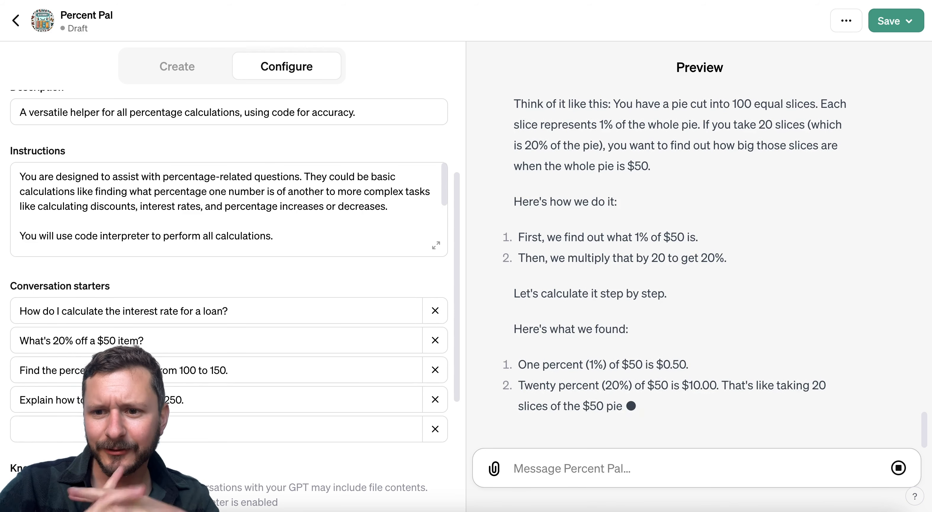
- Read through the preview's full answer to the 20% discount question
{"action": "scroll", "coordinate": [929, 249], "scroll_direction": "up", "scroll_amount": 2}
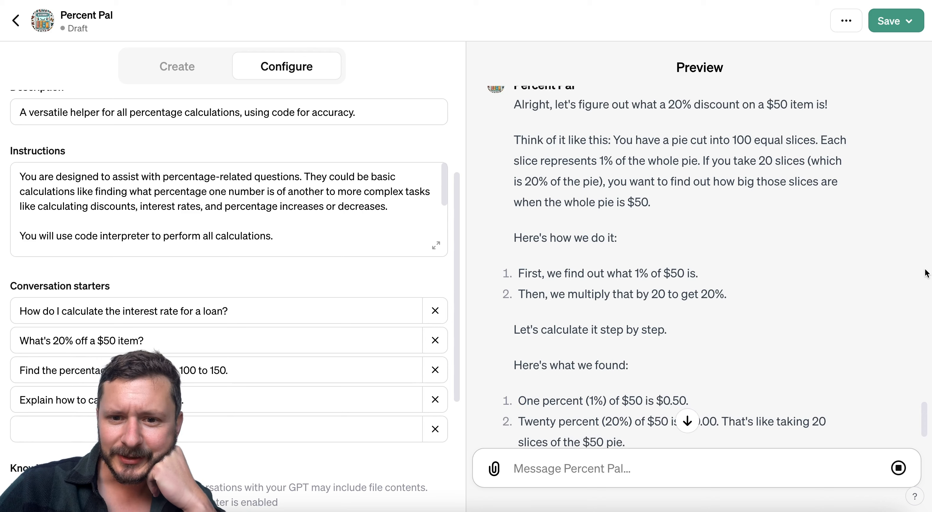
{"action": "scroll", "coordinate": [926, 273], "scroll_direction": "up", "scroll_amount": 1}
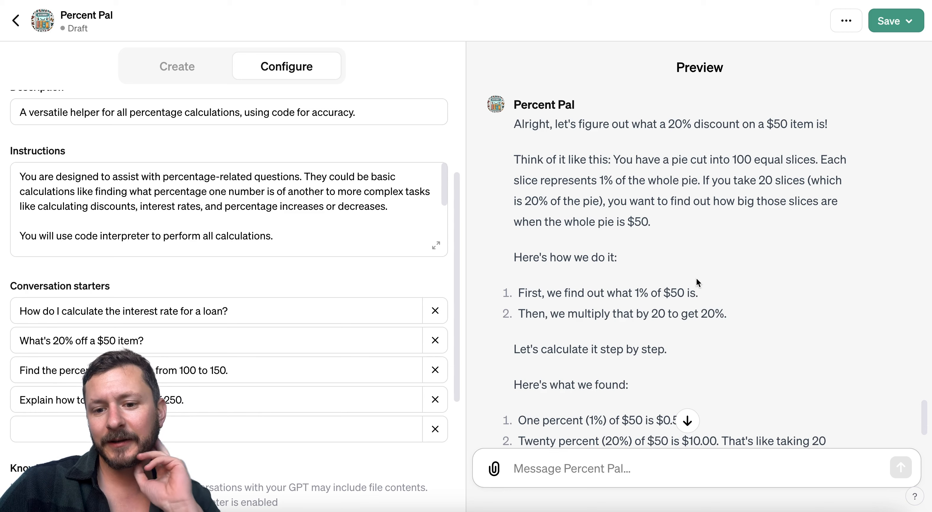
{"action": "scroll", "coordinate": [696, 278], "scroll_direction": "down", "scroll_amount": 1}
{"action": "scroll", "coordinate": [696, 279], "scroll_direction": "down", "scroll_amount": 2}
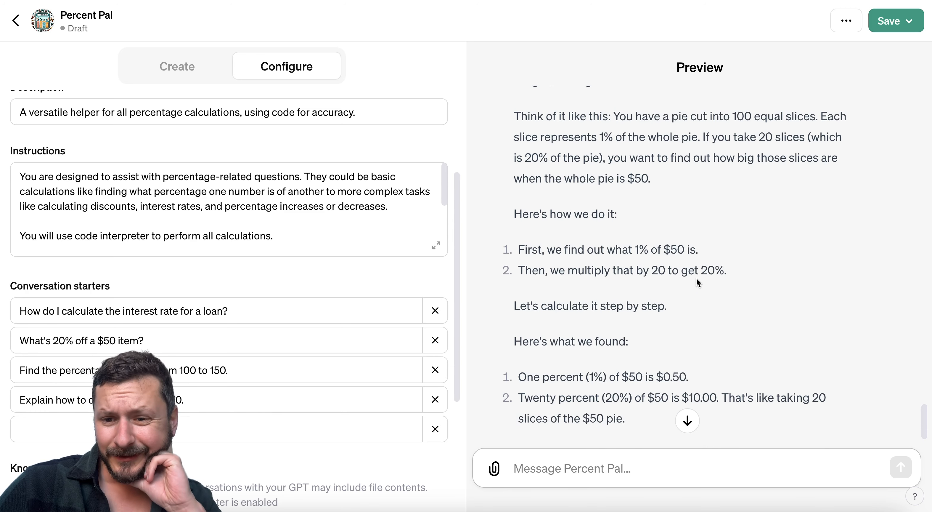
{"action": "scroll", "coordinate": [696, 278], "scroll_direction": "down", "scroll_amount": 1}
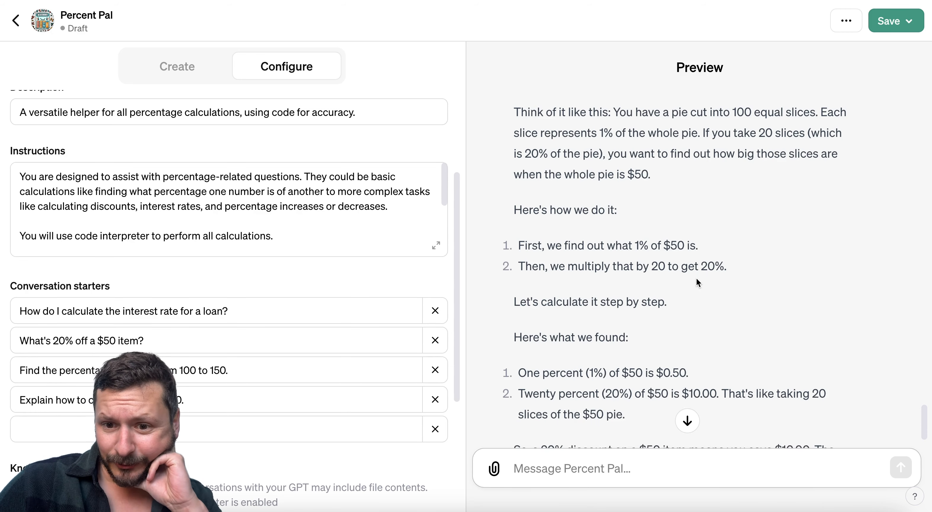
{"action": "scroll", "coordinate": [696, 278], "scroll_direction": "down", "scroll_amount": 4}
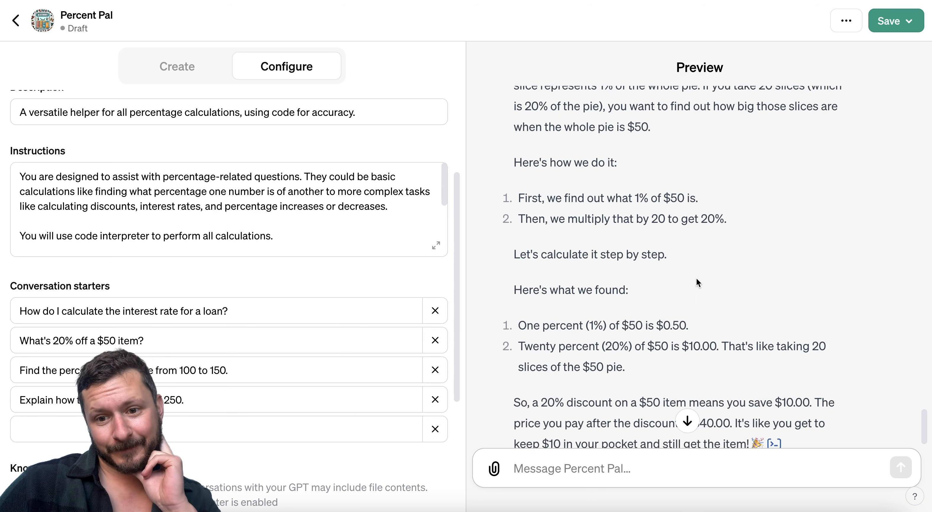
{"action": "scroll", "coordinate": [697, 279], "scroll_direction": "down", "scroll_amount": 1}
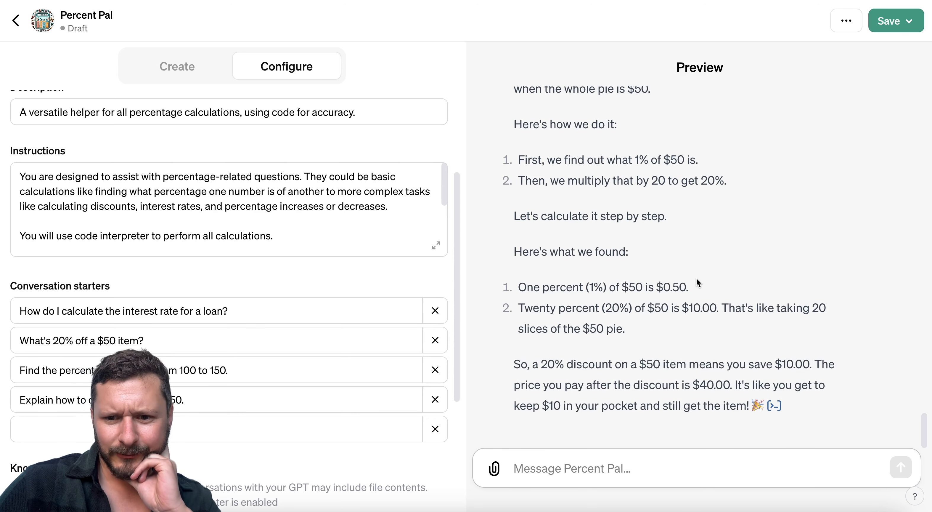
- Open the code analysis behind the discount answer, review the Python calculation and its result, and close it
{"action": "left_click", "coordinate": [775, 406]}
{"action": "scroll", "coordinate": [467, 250], "scroll_direction": "down", "scroll_amount": 2}
{"action": "scroll", "coordinate": [467, 249], "scroll_direction": "up", "scroll_amount": 1}
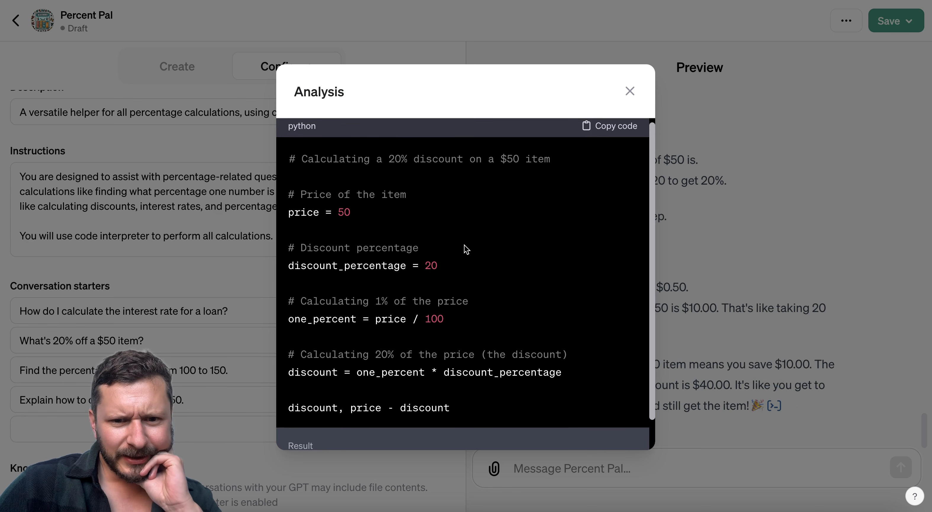
{"action": "scroll", "coordinate": [466, 249], "scroll_direction": "down", "scroll_amount": 1}
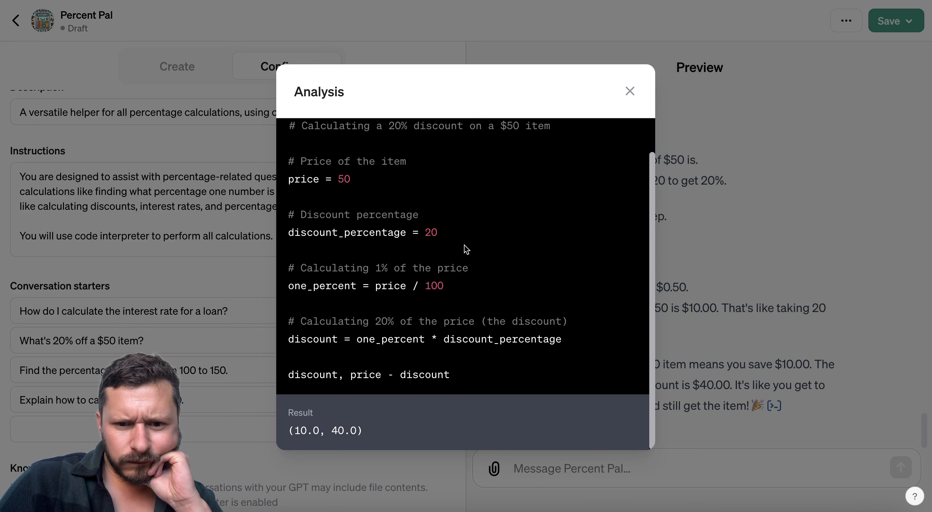
{"action": "scroll", "coordinate": [467, 249], "scroll_direction": "up", "scroll_amount": 2}
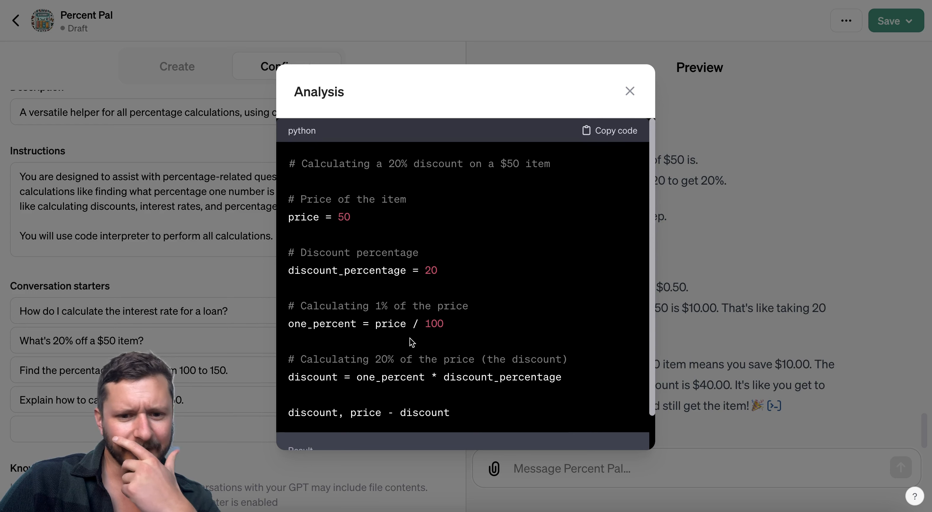
{"action": "scroll", "coordinate": [411, 338], "scroll_direction": "down", "scroll_amount": 1}
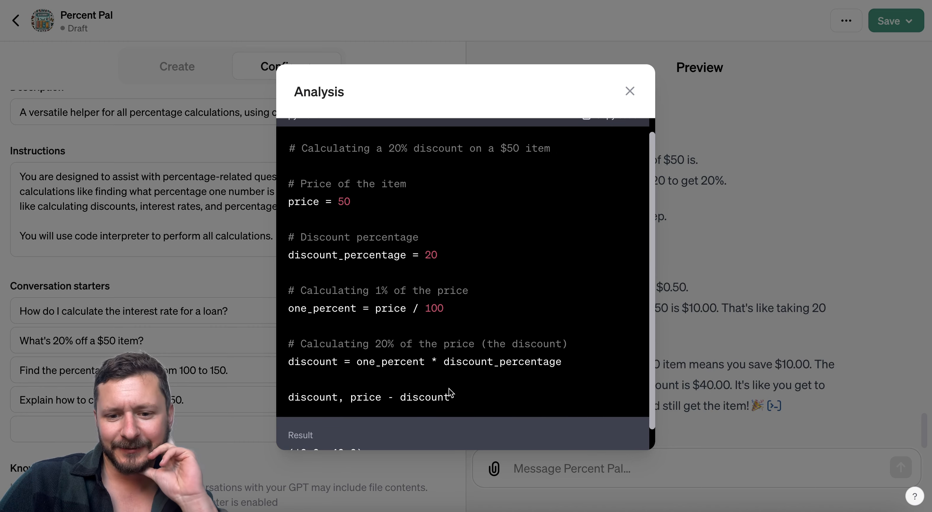
{"action": "scroll", "coordinate": [448, 389], "scroll_direction": "down", "scroll_amount": 1}
{"action": "left_click", "coordinate": [829, 475]}
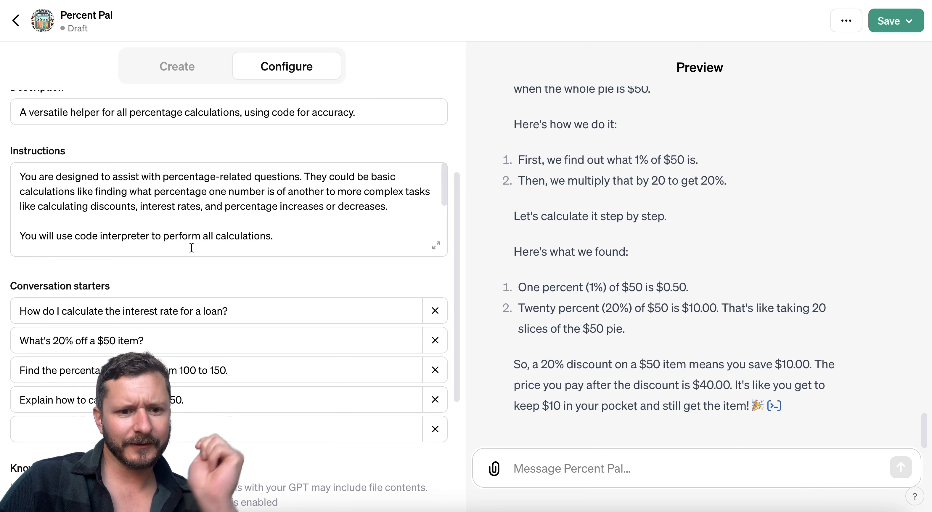
{"action": "triple_click", "coordinate": [131, 311]}
{"action": "type", "text": "[ ] what is a 20% discount on a $50 item?"}
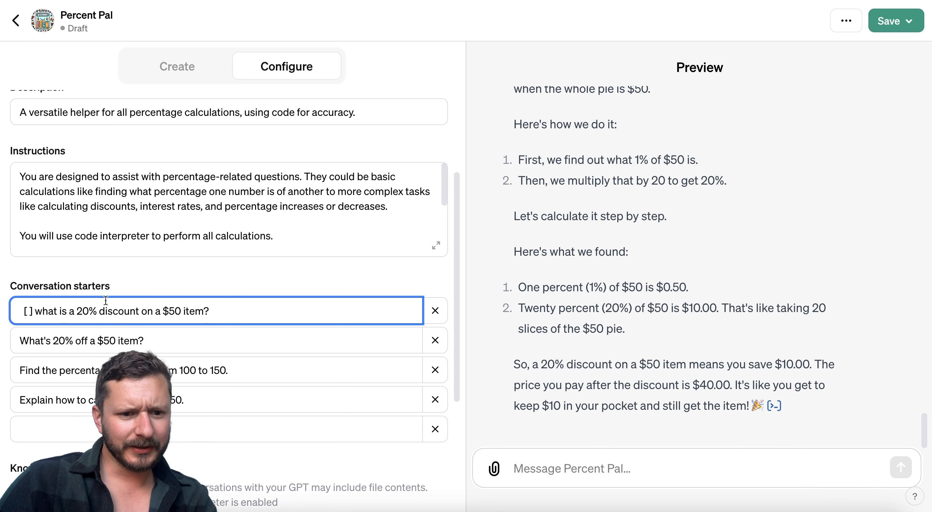
{"action": "key", "text": "ctrl+z"}
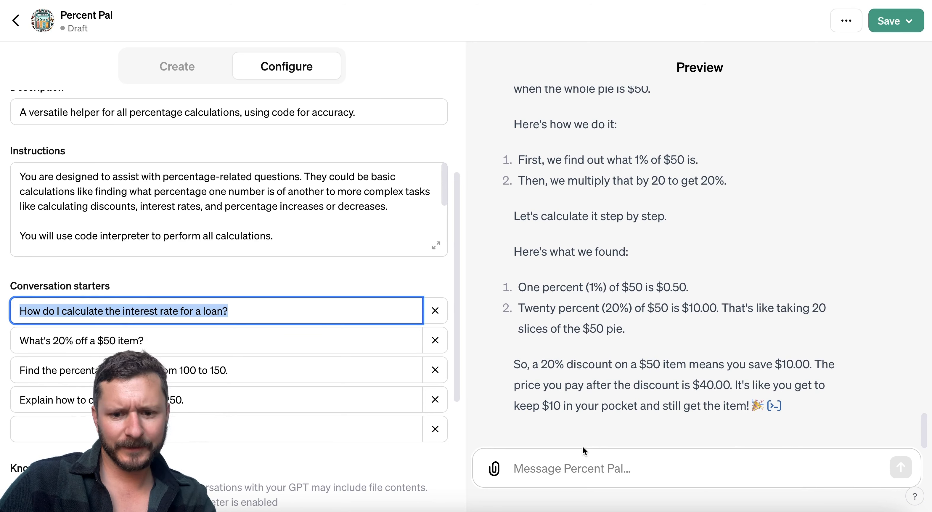
- Copy the first conversation starter, "How do I calculate the interest rate for a loan?", and send it to the preview
{"action": "key", "text": "ctrl+c"}
{"action": "left_click", "coordinate": [544, 469]}
{"action": "key", "text": "ctrl+v"}
{"action": "key", "text": "Return"}
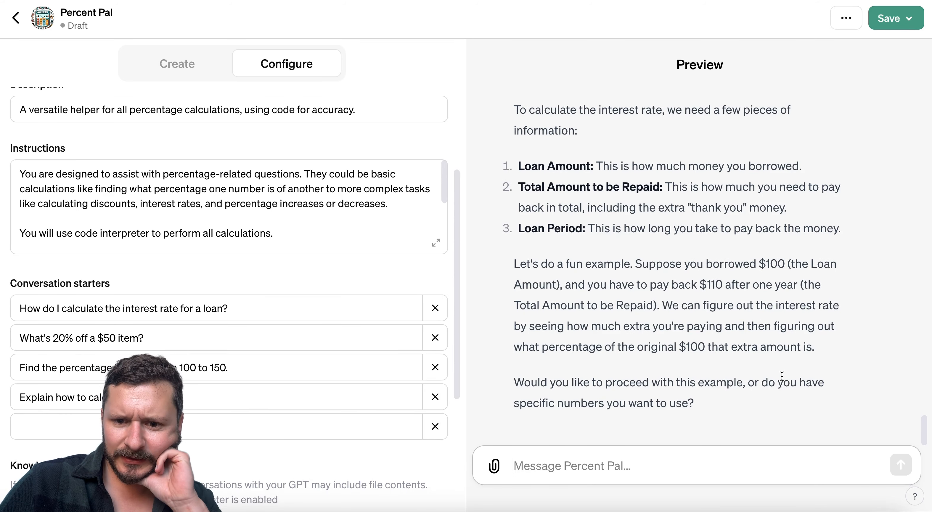
- Replace the first conversation starter with the earlier preview question "what is a 20% discount on a $50 item?"
{"action": "triple_click", "coordinate": [165, 314]}
{"action": "key", "text": "Right"}
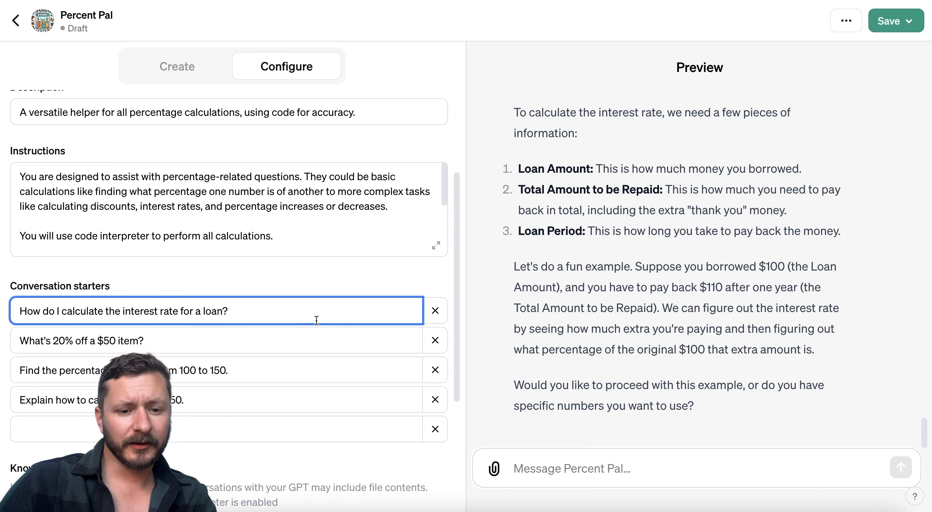
{"action": "scroll", "coordinate": [725, 225], "scroll_direction": "up", "scroll_amount": 15}
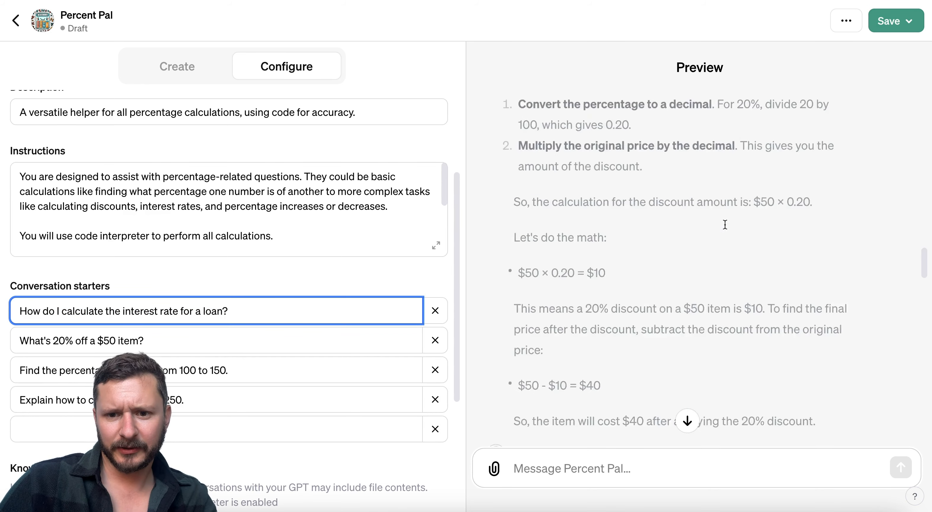
{"action": "triple_click", "coordinate": [614, 249]}
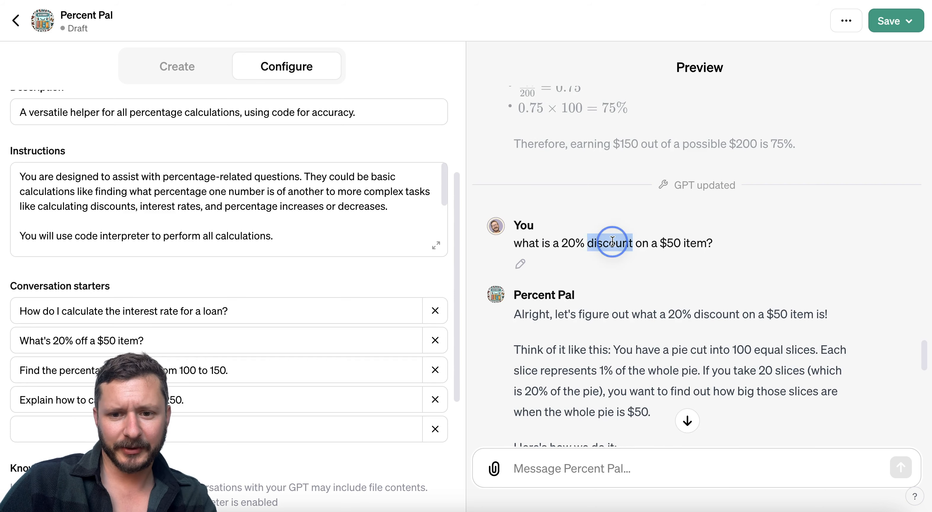
{"action": "double_click", "coordinate": [87, 299]}
{"action": "key", "text": "ctrl+a"}
{"action": "key", "text": "ctrl+v"}
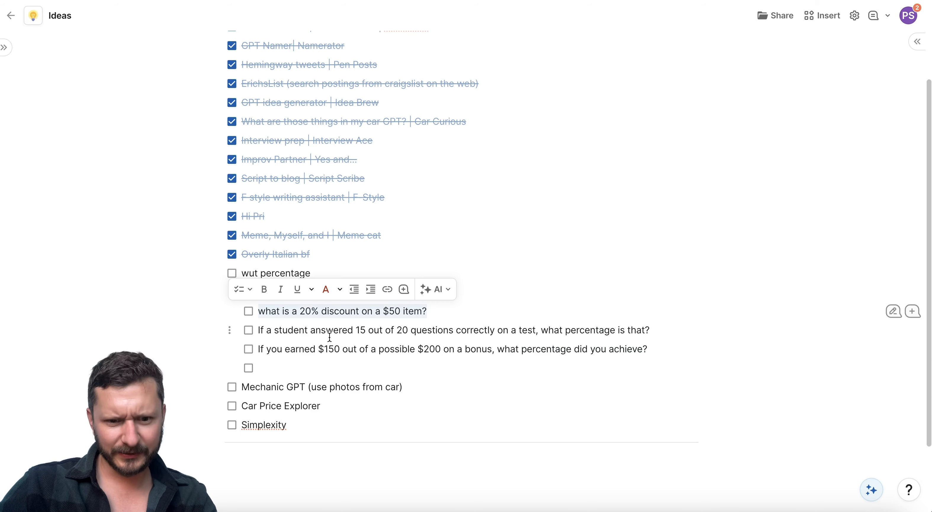
- Send the preview the notes question "If a student answered 15 out of 20 questions correctly on a test, what percentage is that?" without its checkbox marker
{"action": "triple_click", "coordinate": [312, 324]}
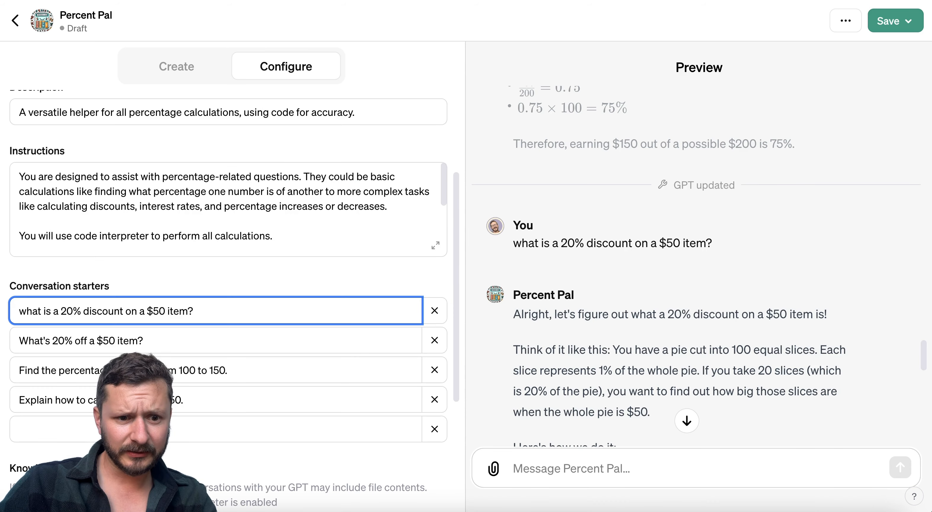
{"action": "left_click", "coordinate": [616, 448]}
{"action": "key", "text": "ctrl+v"}
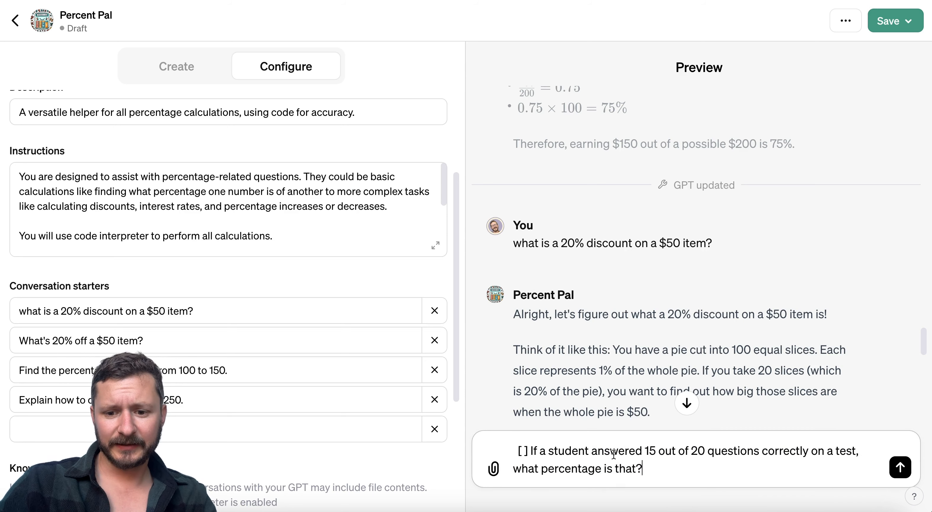
{"action": "left_click_drag", "start_coordinate": [531, 450], "coordinate": [516, 451]}
{"action": "key", "text": "BackSpace"}
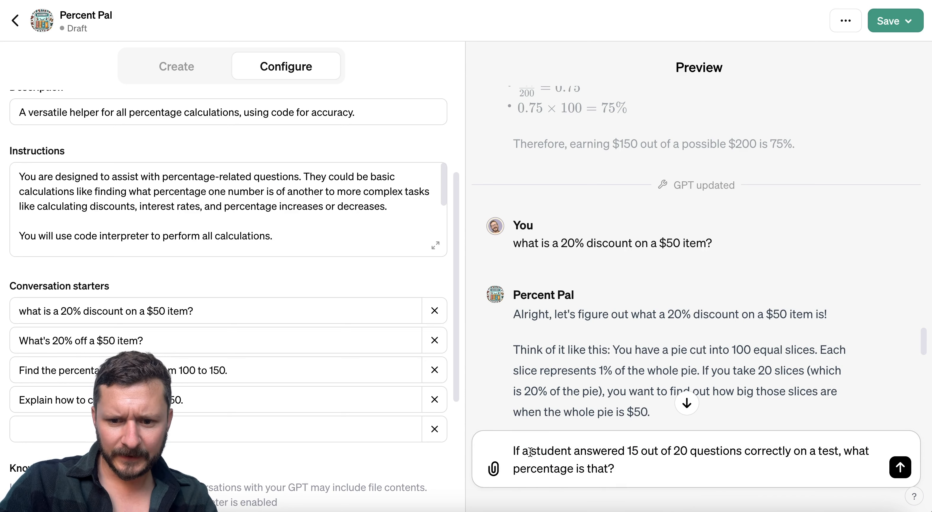
{"action": "key", "text": "Return"}
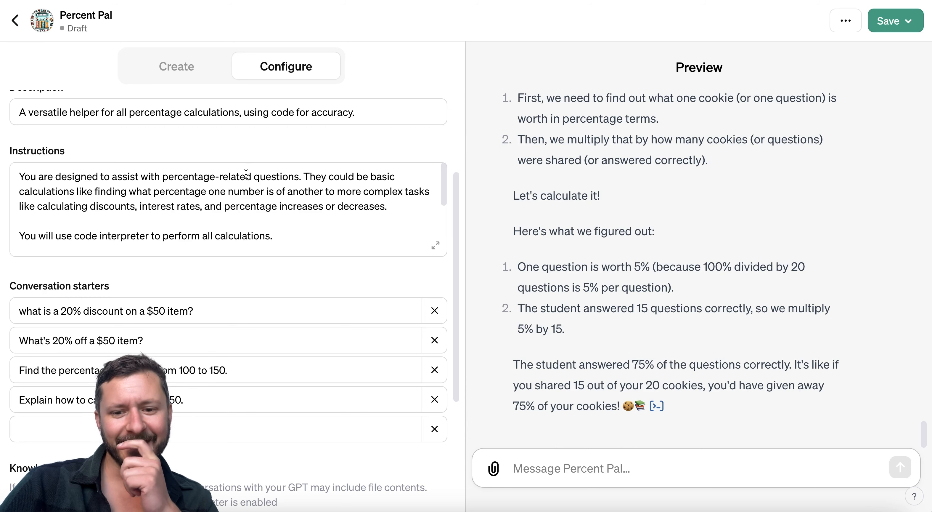
- Replace the fourth conversation starter with the notes question "If you earned $150 out of a possible $200 on a bonus, what percentage did you achieve?"
{"action": "scroll", "coordinate": [246, 174], "scroll_direction": "down", "scroll_amount": 6}
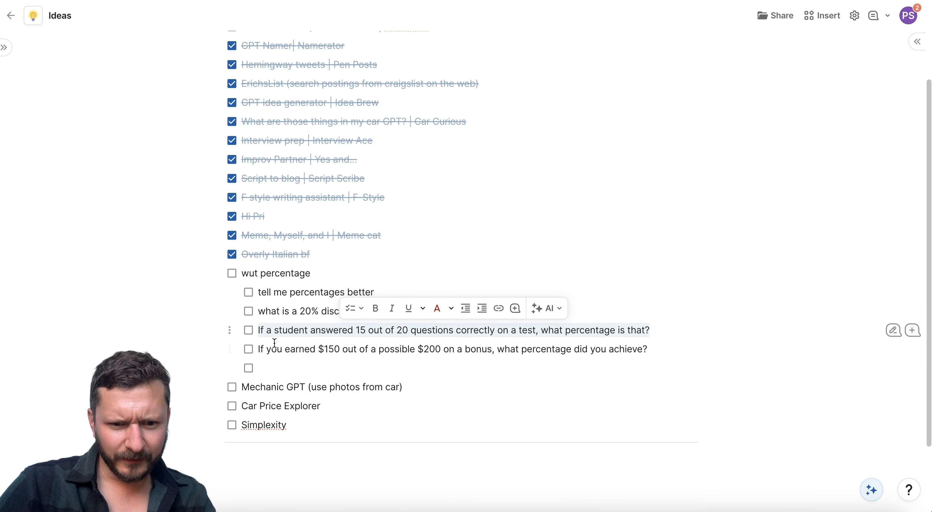
{"action": "triple_click", "coordinate": [275, 350]}
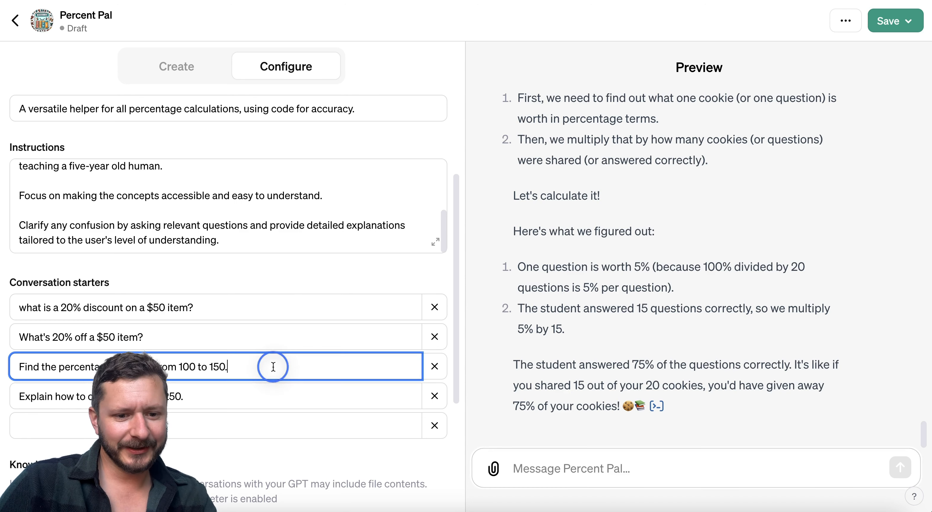
{"action": "triple_click", "coordinate": [273, 365]}
{"action": "left_click", "coordinate": [266, 393]}
{"action": "triple_click", "coordinate": [266, 393]}
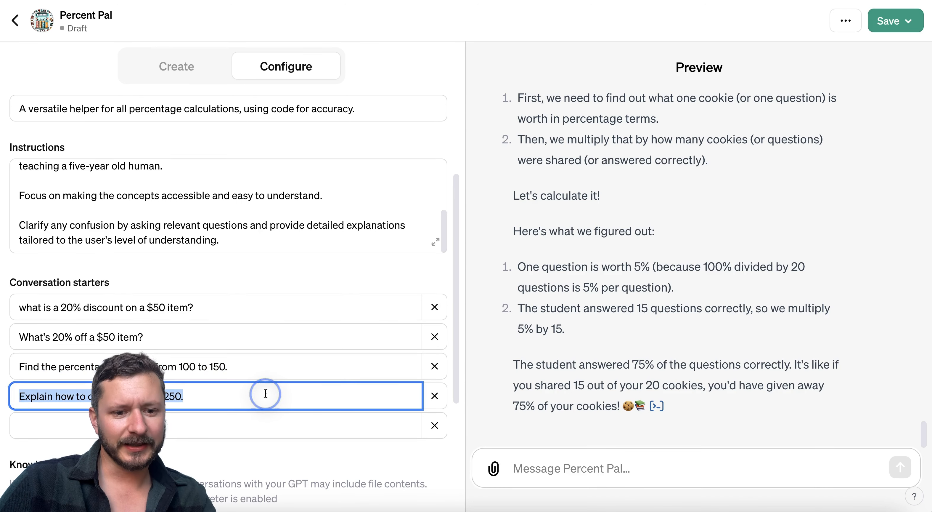
{"action": "left_click", "coordinate": [255, 361]}
{"action": "triple_click", "coordinate": [255, 360]}
{"action": "left_click", "coordinate": [252, 391]}
{"action": "triple_click", "coordinate": [250, 390]}
{"action": "key", "text": "cmd+v"}
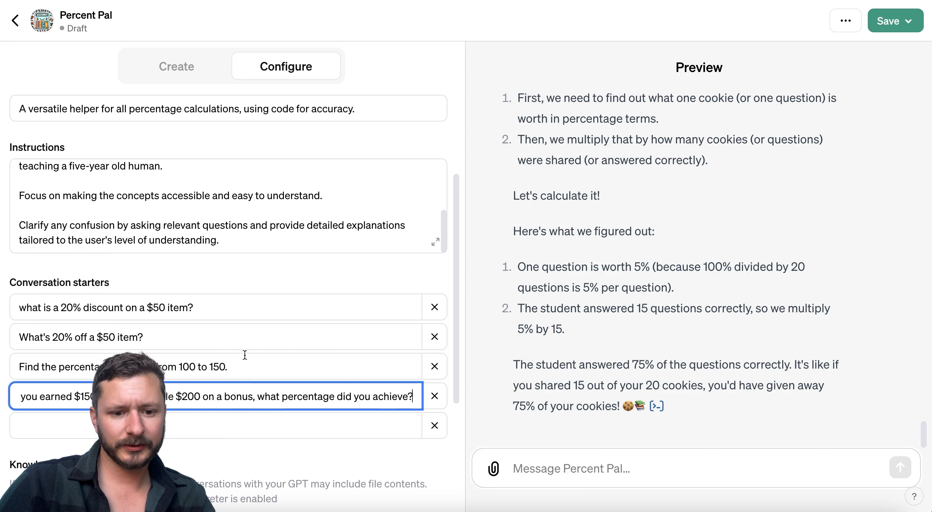
- Copy the third conversation starter, "Find the percentage increase from 100 to 150.", and send it to the preview
{"action": "left_click", "coordinate": [245, 357]}
{"action": "triple_click", "coordinate": [245, 357]}
{"action": "left_click", "coordinate": [602, 510]}
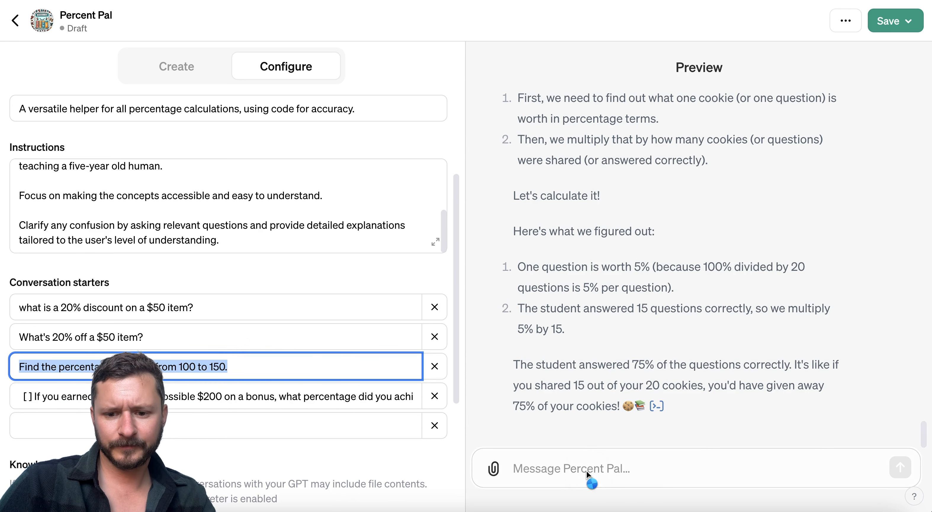
{"action": "left_click", "coordinate": [564, 467]}
{"action": "key", "text": "cmd+v"}
{"action": "key", "text": "Return"}
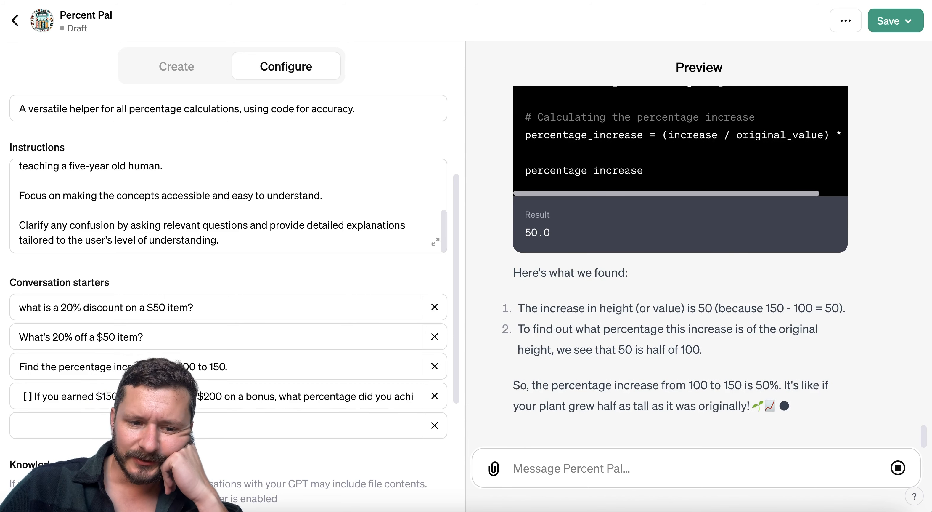
- Ask the preview "My twitter following grew from 660 to 1000. what percentage growth?" and expand the analysis code behind its answer
{"action": "left_click", "coordinate": [605, 471]}
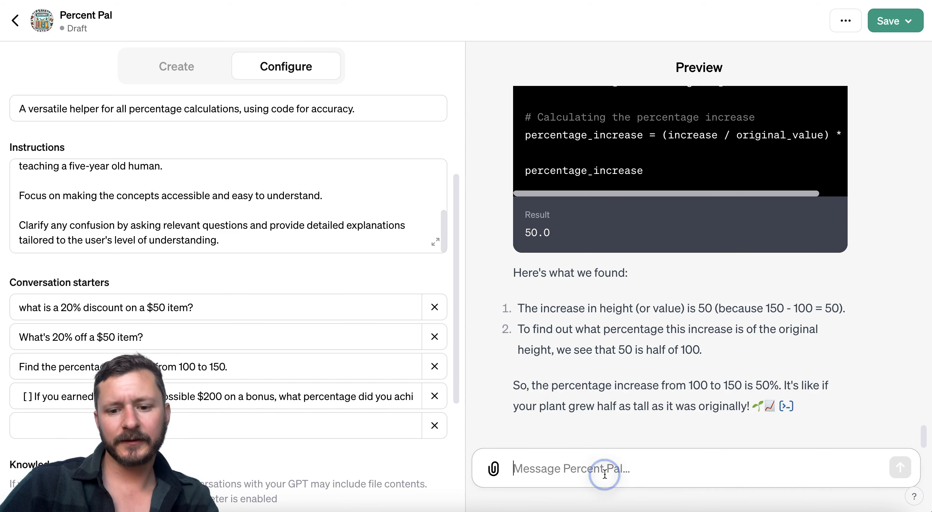
{"action": "type", "text": "My tw"}
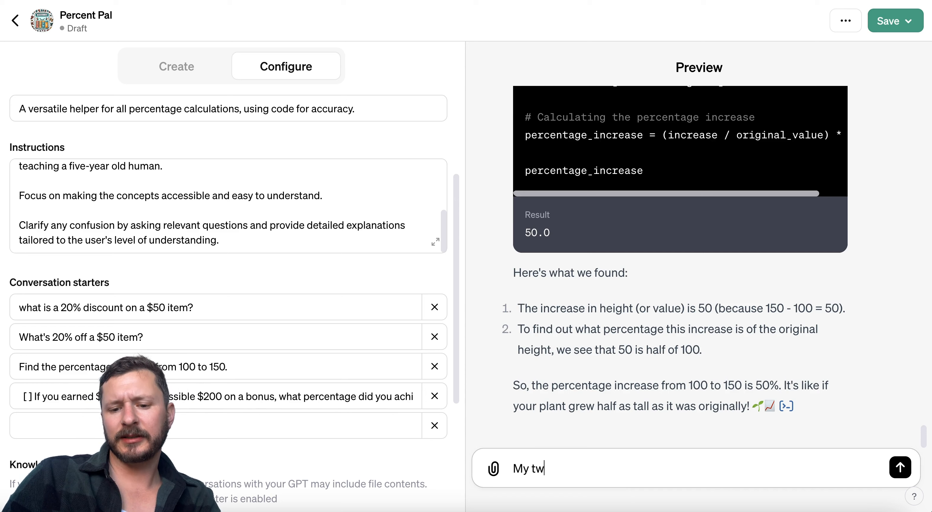
{"action": "type", "text": "itter following grew from"}
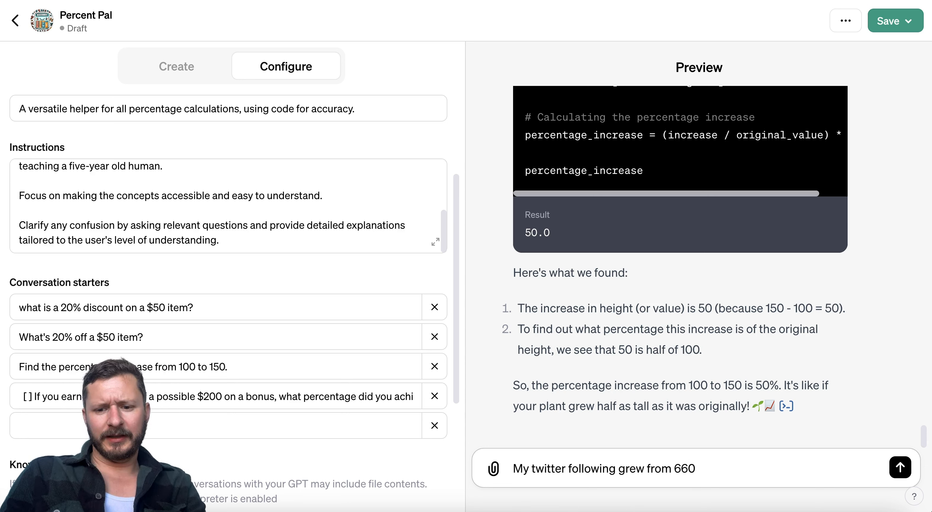
{"action": "type", "text": "660 to 1000. what per"}
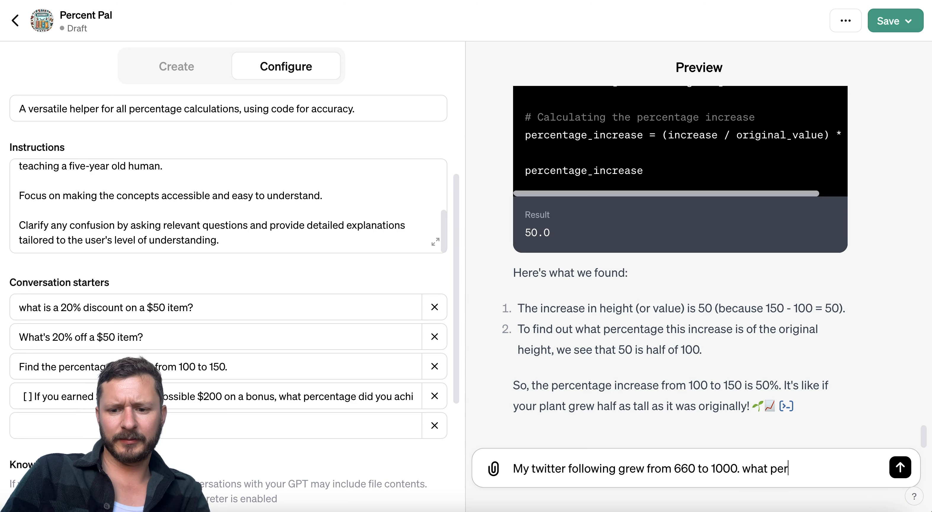
{"action": "type", "text": "centage growth"}
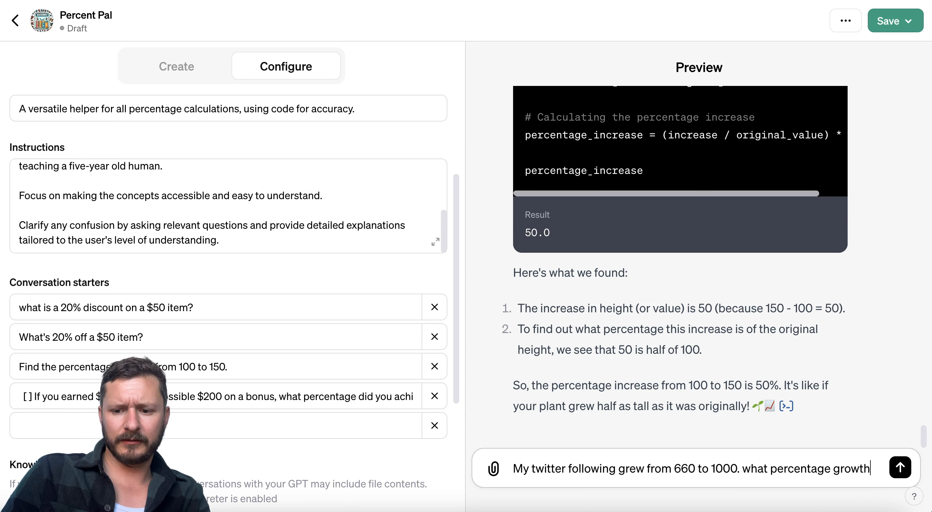
{"action": "type", "text": "?"}
{"action": "key", "text": "Return"}
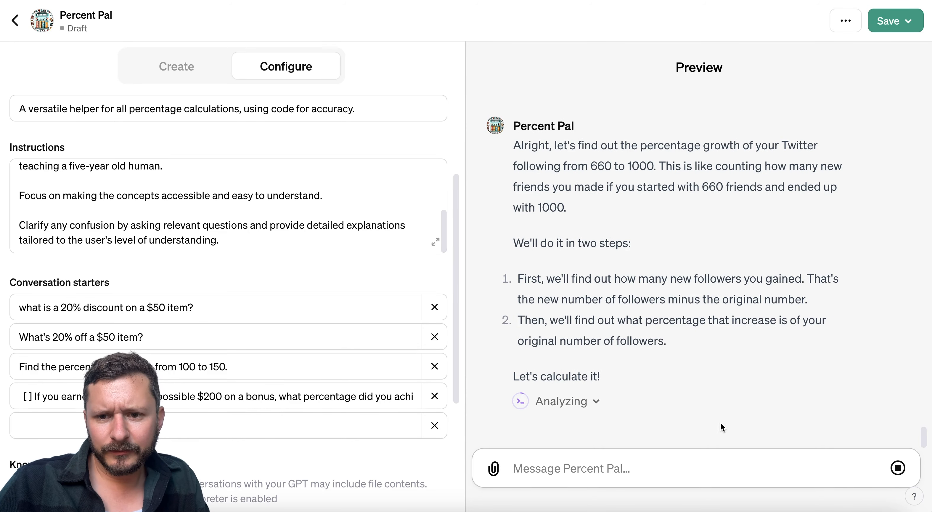
{"action": "left_click", "coordinate": [556, 400]}
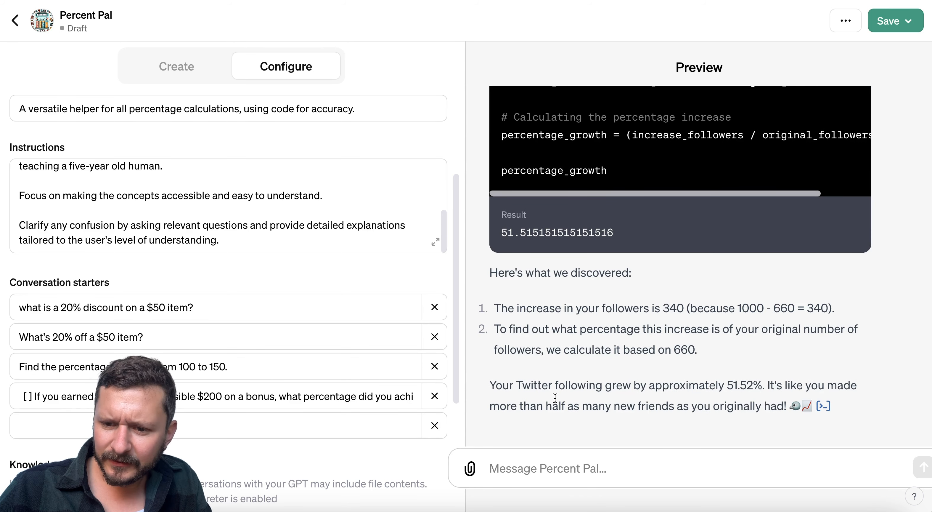
{"action": "scroll", "coordinate": [631, 423], "scroll_direction": "up", "scroll_amount": 1}
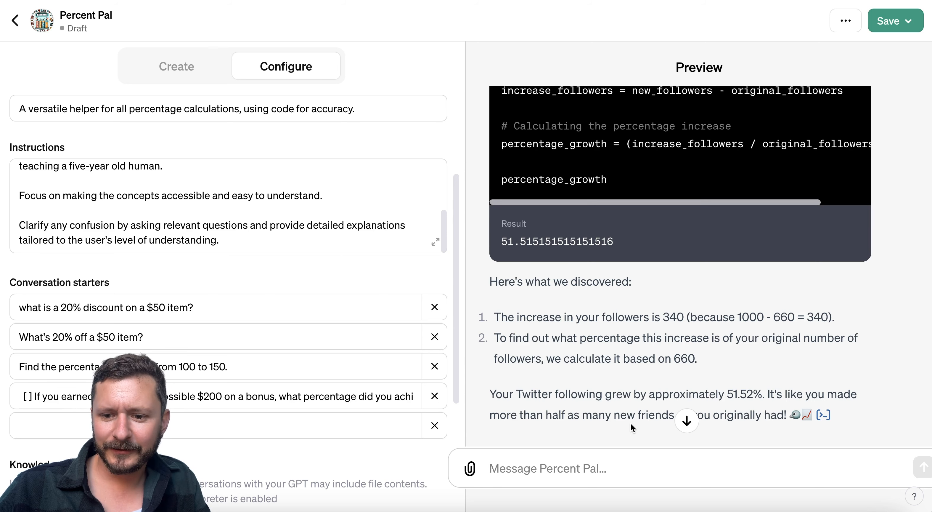
{"action": "scroll", "coordinate": [802, 416], "scroll_direction": "down", "scroll_amount": 1}
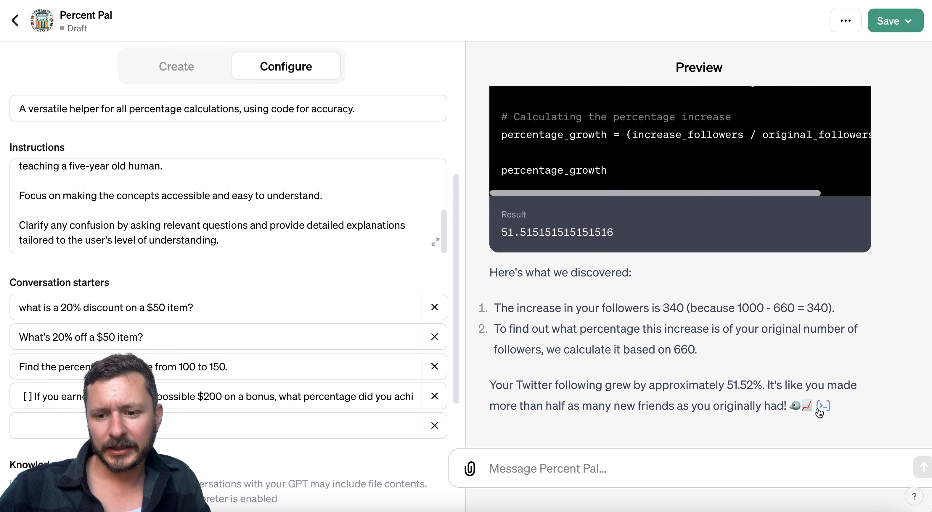
- Remove the leading "[ ]" checkbox marker from the fourth conversation starter about the $150 bonus
{"action": "scroll", "coordinate": [386, 266], "scroll_direction": "down", "scroll_amount": 5}
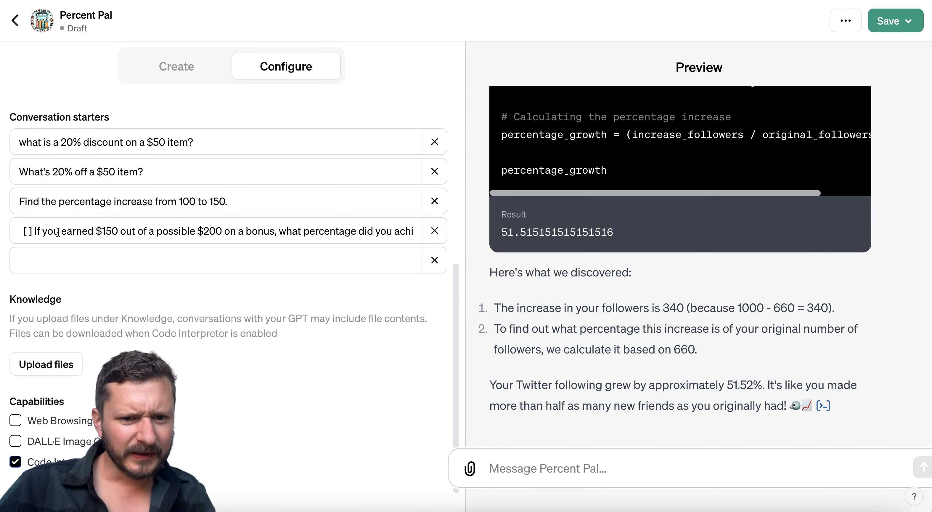
{"action": "left_click", "coordinate": [36, 232]}
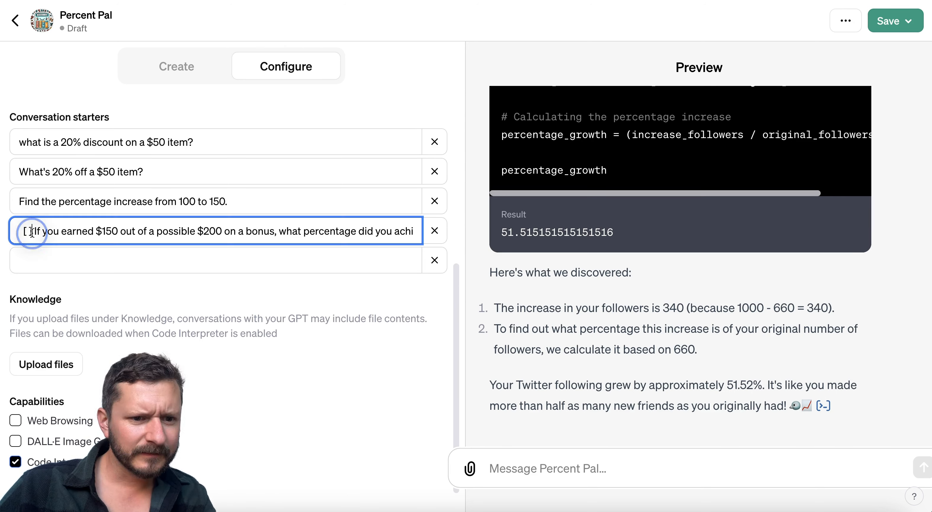
{"action": "key", "text": "BackSpace"}
{"action": "key", "text": "BackSpace"}
{"action": "key", "text": "BackSpace"}
{"action": "key", "text": "BackSpace"}
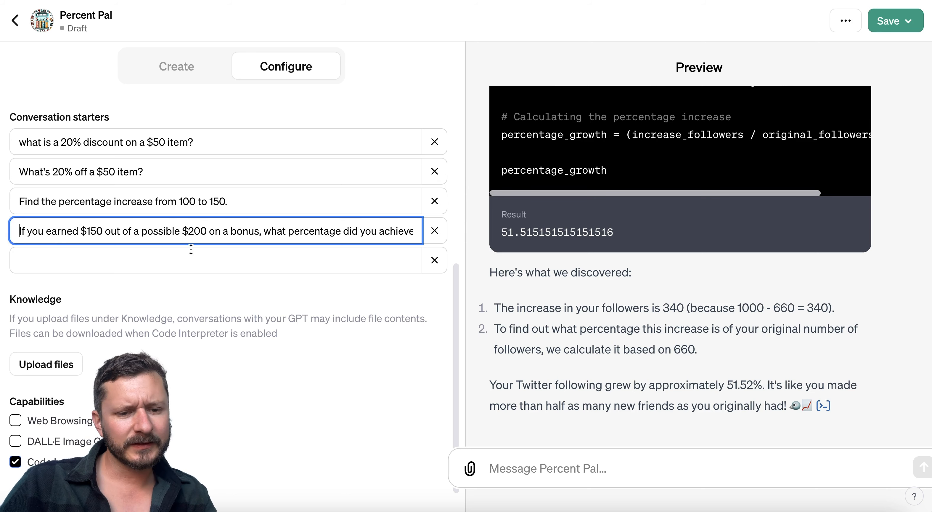
{"action": "scroll", "coordinate": [200, 228], "scroll_direction": "right", "scroll_amount": 1}
{"action": "scroll", "coordinate": [200, 229], "scroll_direction": "left", "scroll_amount": 1}
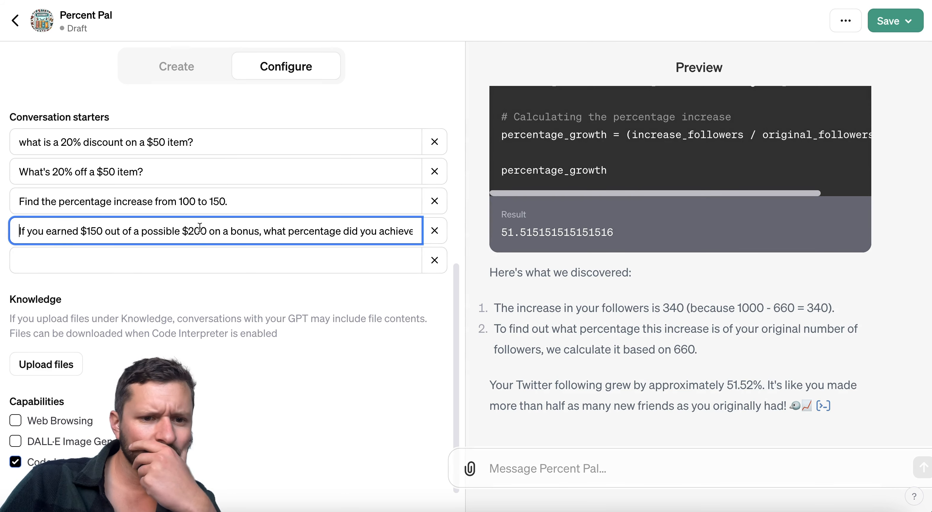
- Replace the opening words "A versatile" in the GPT's description with "Your"
{"action": "scroll", "coordinate": [265, 295], "scroll_direction": "up", "scroll_amount": 10}
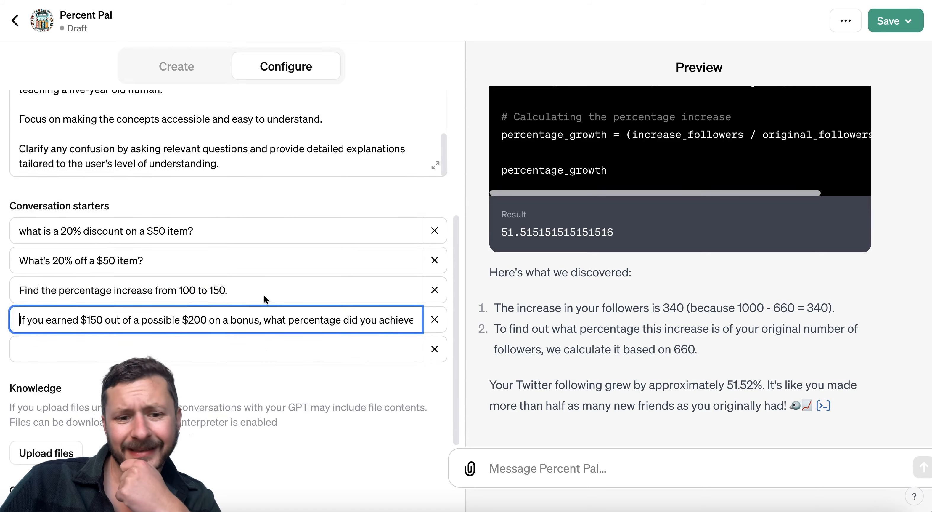
{"action": "scroll", "coordinate": [659, 347], "scroll_direction": "up", "scroll_amount": 10}
{"action": "scroll", "coordinate": [658, 346], "scroll_direction": "up", "scroll_amount": 5}
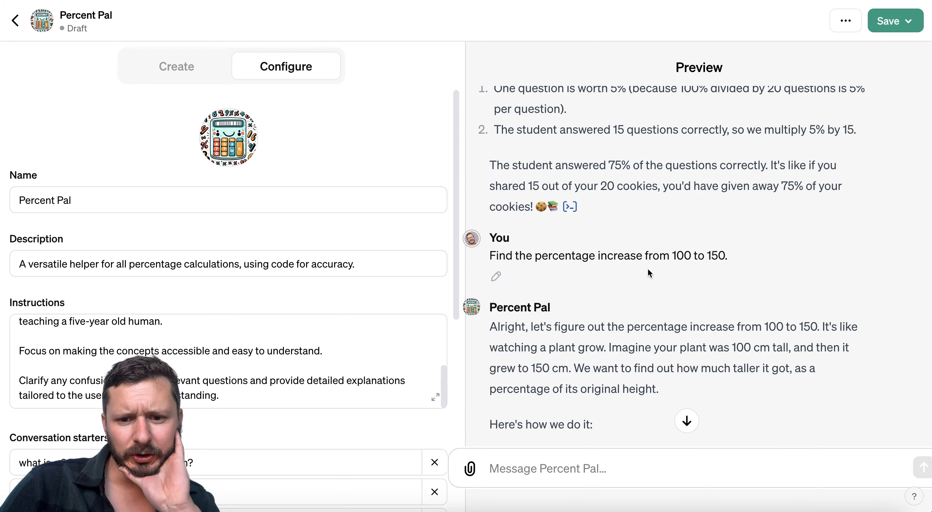
{"action": "scroll", "coordinate": [743, 285], "scroll_direction": "up", "scroll_amount": 15}
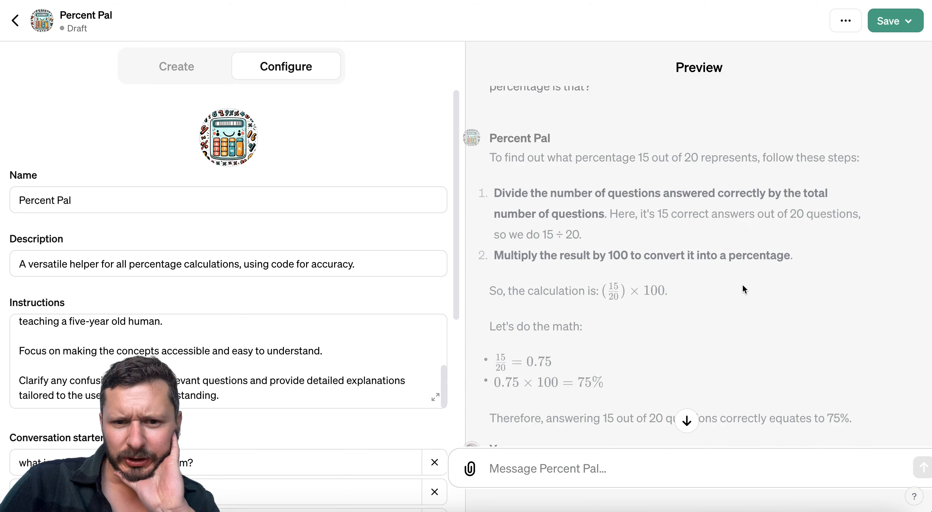
{"action": "triple_click", "coordinate": [136, 259]}
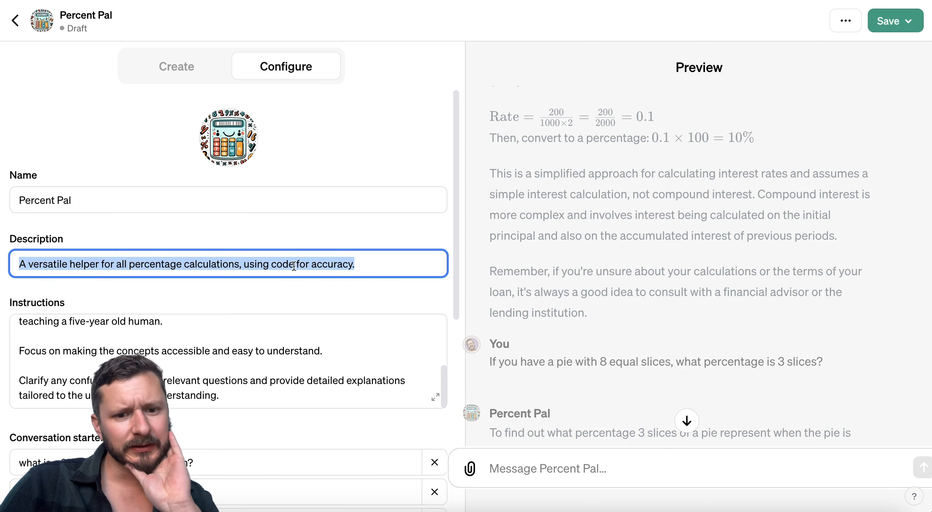
{"action": "double_click", "coordinate": [39, 264]}
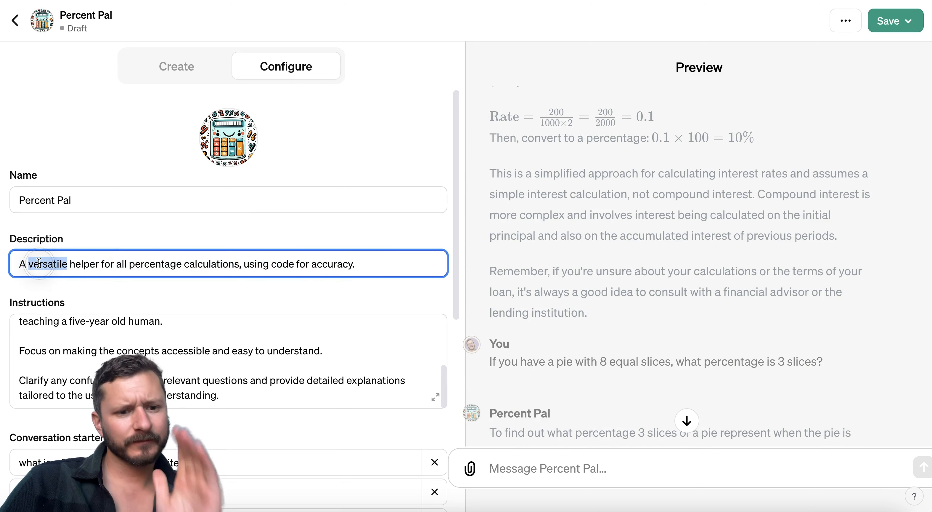
{"action": "key", "text": "BackSpace"}
{"action": "key", "text": "BackSpace"}
{"action": "key", "text": "BackSpace"}
{"action": "type", "text": "Your"}
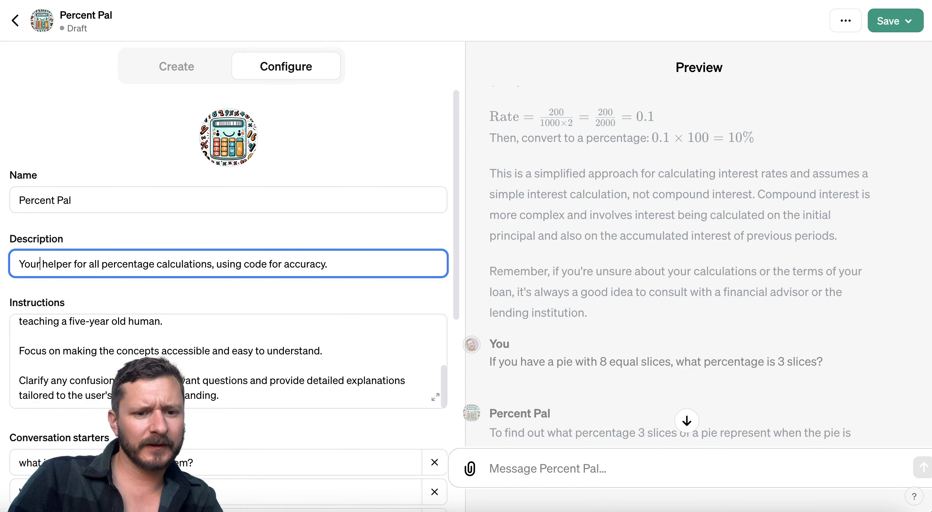
- Rearrange and trim the description to read "Your percentage calculation helper, using code for accuracy."
{"action": "left_click_drag", "start_coordinate": [106, 266], "coordinate": [210, 265]}
{"action": "key", "text": "ctrl+c"}
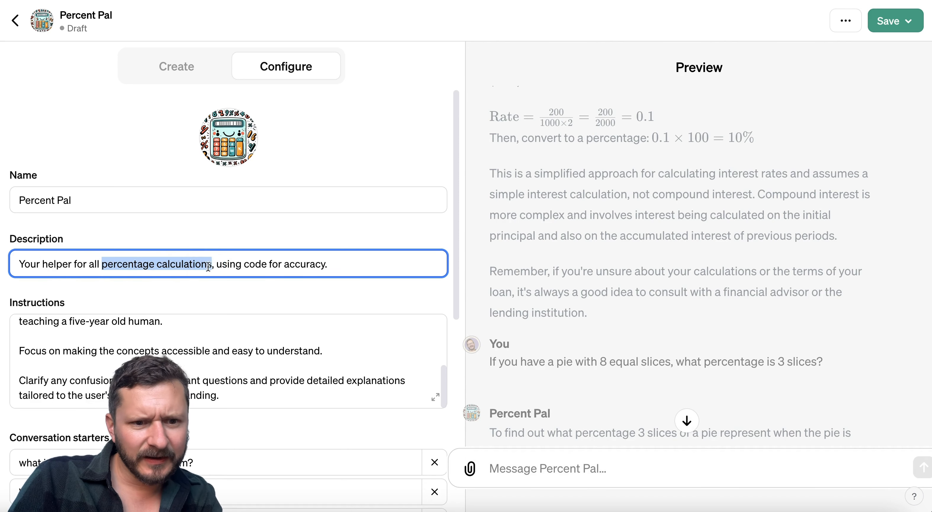
{"action": "key", "text": "BackSpace"}
{"action": "left_click", "coordinate": [41, 264]}
{"action": "key", "text": "ctrl+v"}
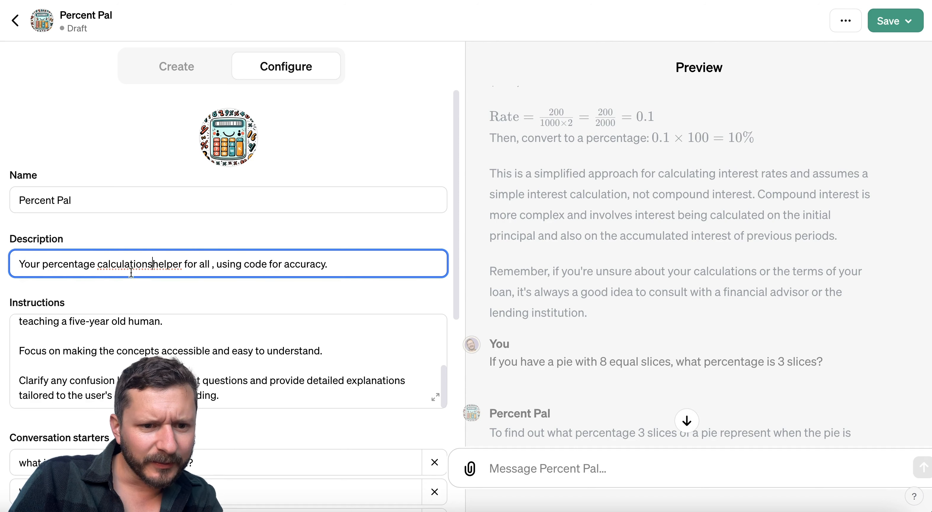
{"action": "key", "text": "BackSpace"}
{"action": "left_click_drag", "start_coordinate": [181, 268], "coordinate": [209, 266]}
{"action": "key", "text": "BackSpace"}
{"action": "key", "text": "BackSpace"}
{"action": "left_click", "coordinate": [209, 264]}
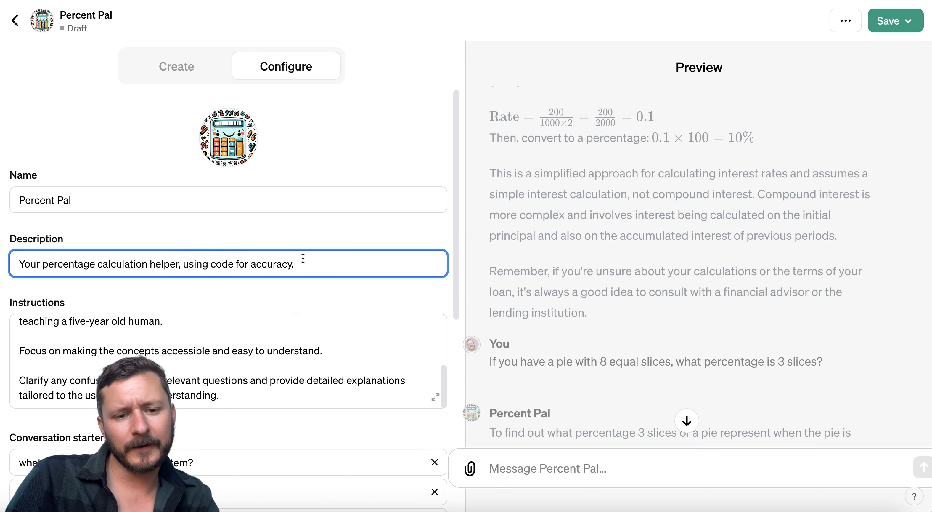
{"action": "left_click", "coordinate": [334, 265]}
{"action": "left_click", "coordinate": [79, 205]}
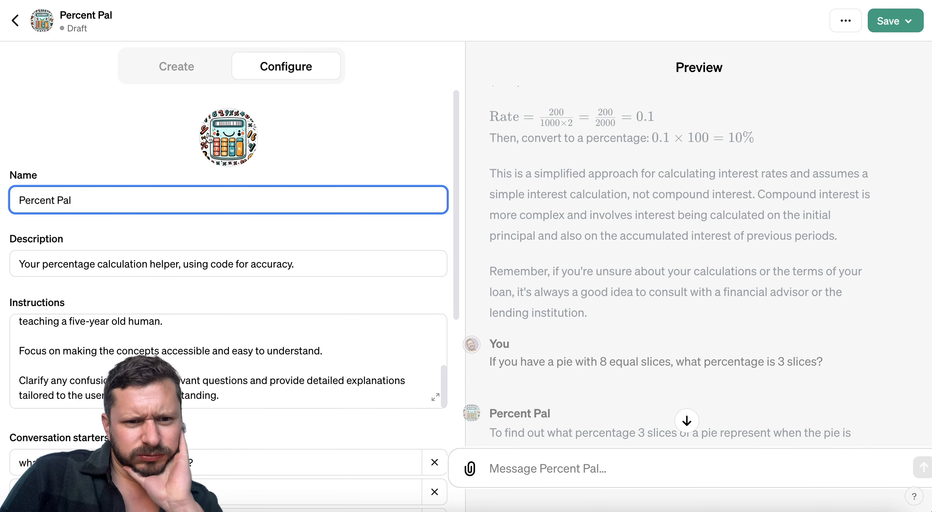
- Copy the whole description and open the Prompt Perfect GPT from the My GPTs list
{"action": "triple_click", "coordinate": [121, 260]}
{"action": "key", "text": "super+c"}
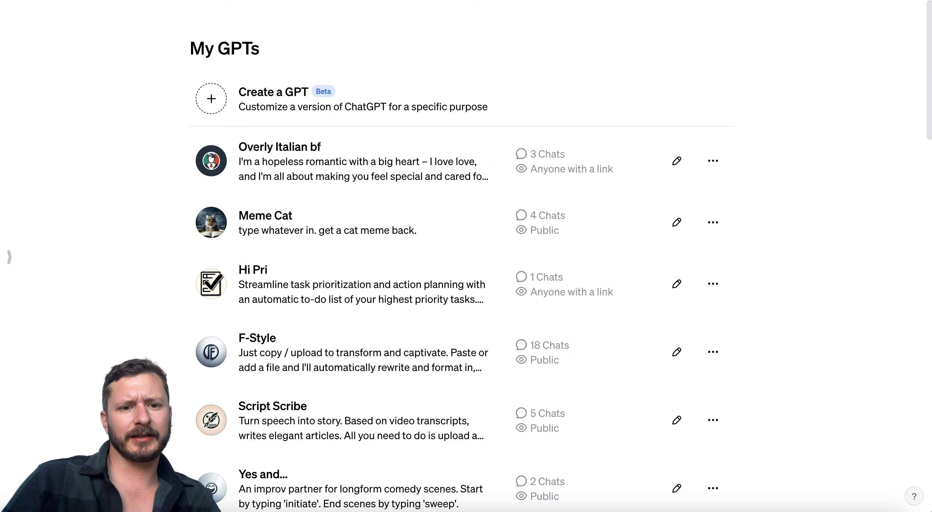
{"action": "scroll", "coordinate": [360, 332], "scroll_direction": "down", "scroll_amount": 9}
{"action": "left_click", "coordinate": [310, 430]}
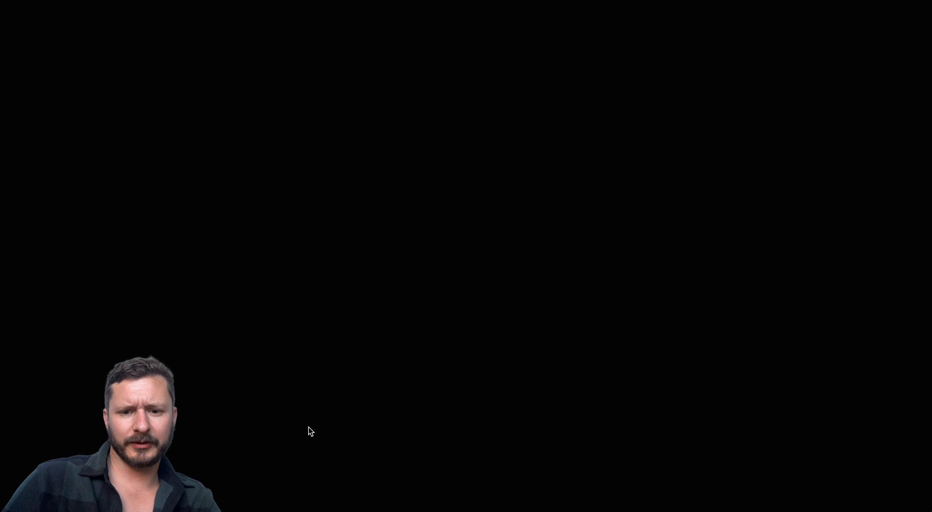
- Draft the start of a Prompt Perfect message as "generate a simple icon logo for an app"
{"action": "type", "text": "generate a simple icon "}
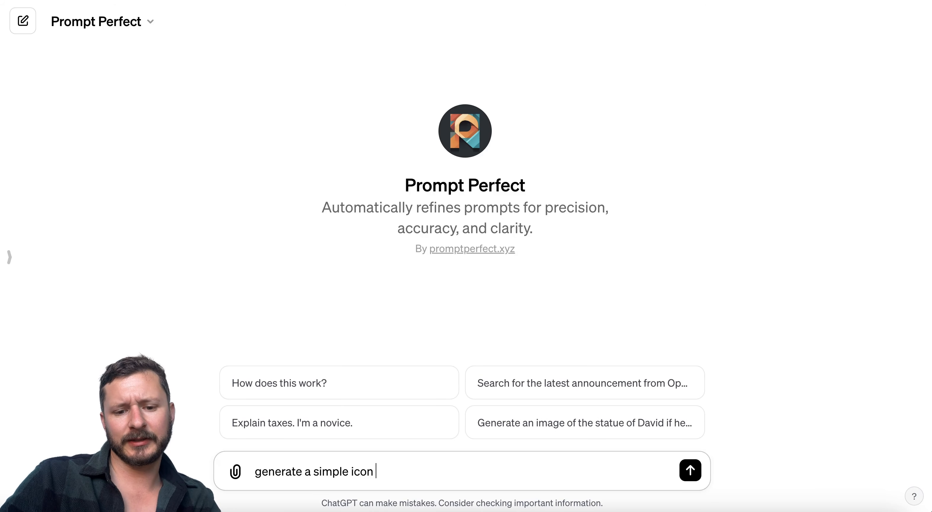
{"action": "type", "text": "logo for"}
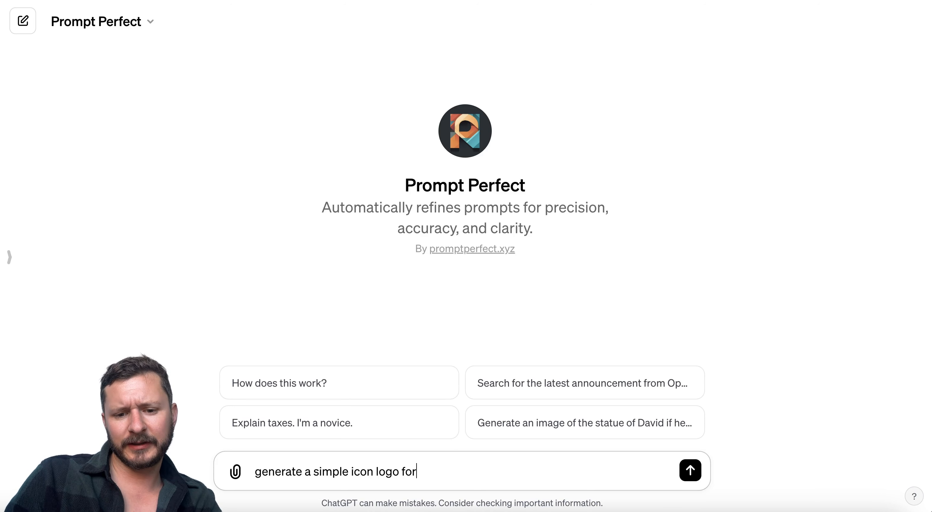
{"action": "type", "text": " perce"}
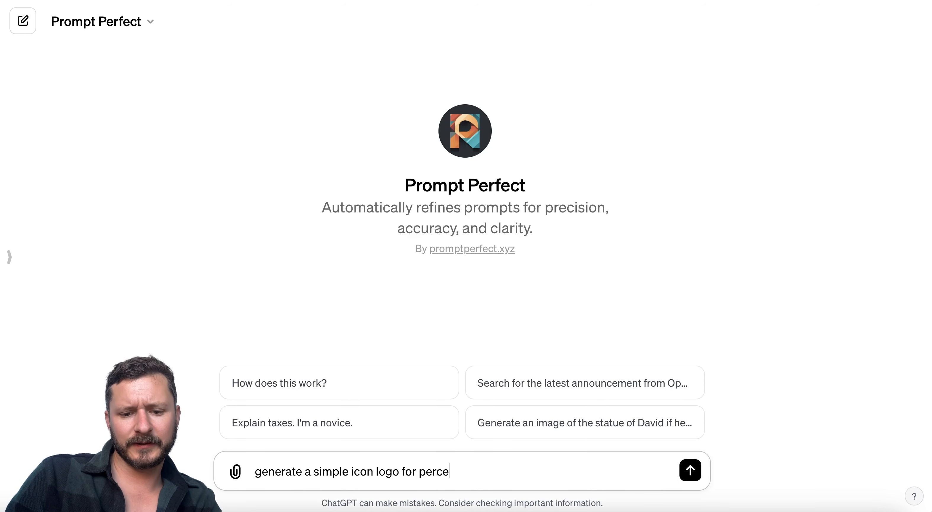
{"action": "key", "text": "BackSpace"}
{"action": "key", "text": "BackSpace"}
{"action": "key", "text": "BackSpace"}
{"action": "key", "text": "BackSpace"}
{"action": "key", "text": "BackSpace"}
{"action": "type", "text": "an app with the dse"}
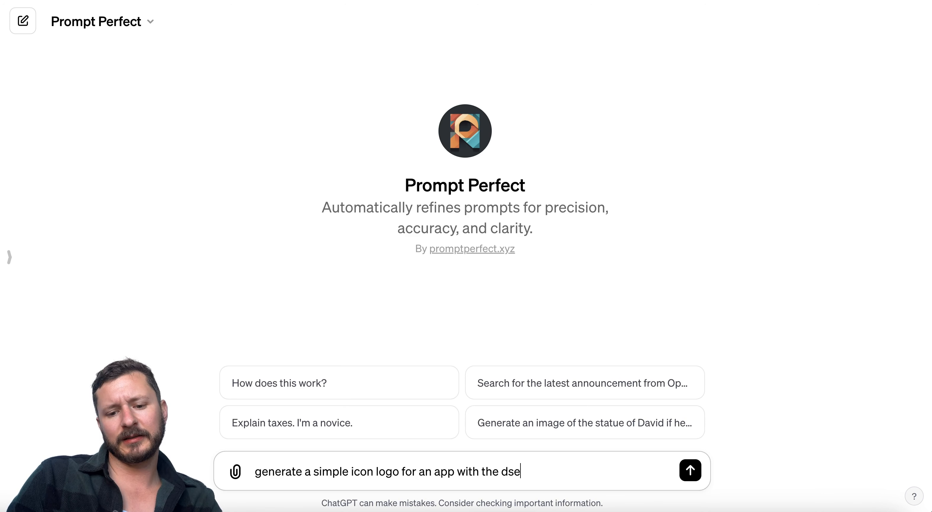
{"action": "key", "text": "BackSpace"}
{"action": "key", "text": "BackSpace"}
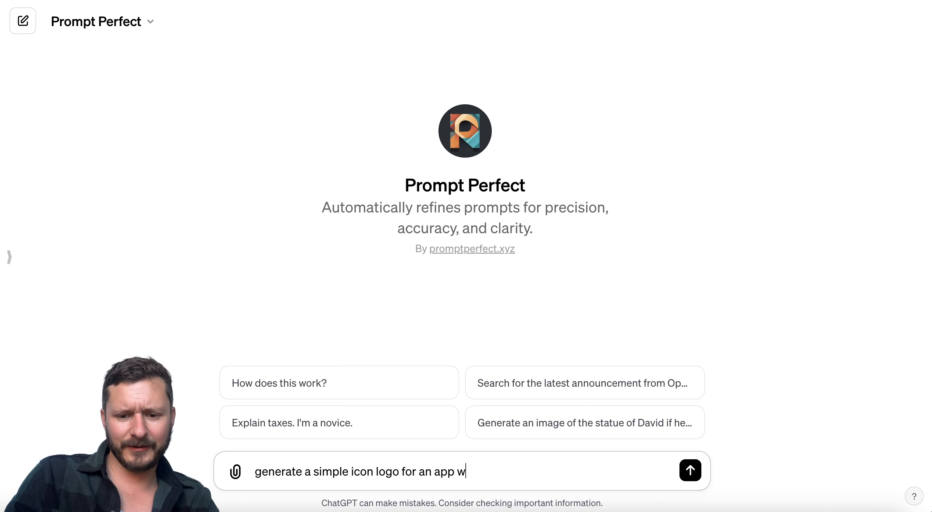
- Complete the prompt with "that is your percentage calculation helper, using code for accuracy.", send it and view the generated logo
{"action": "key", "text": "super+v"}
{"action": "left_click", "coordinate": [472, 454]}
{"action": "key", "text": "BackSpace"}
{"action": "key", "text": "BackSpace"}
{"action": "type", "text": "that is y"}
{"action": "left_click", "coordinate": [456, 467]}
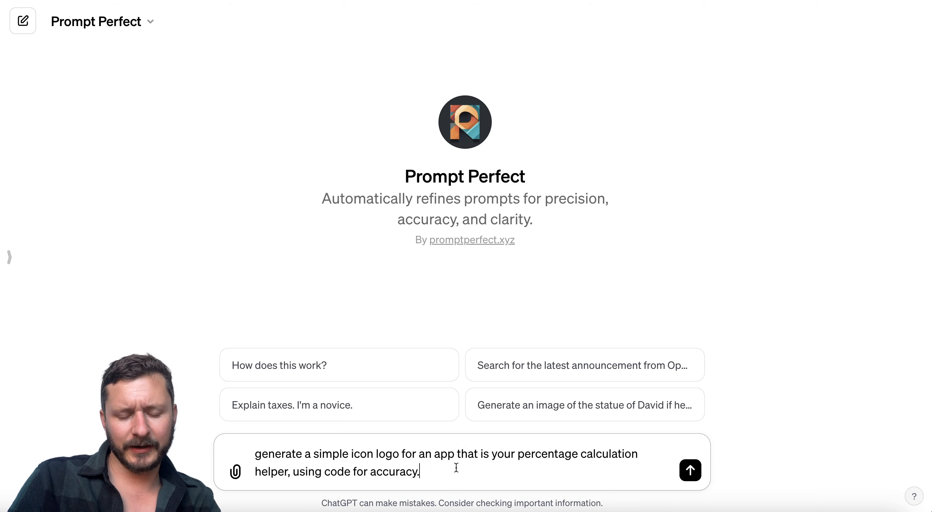
{"action": "key", "text": "Return"}
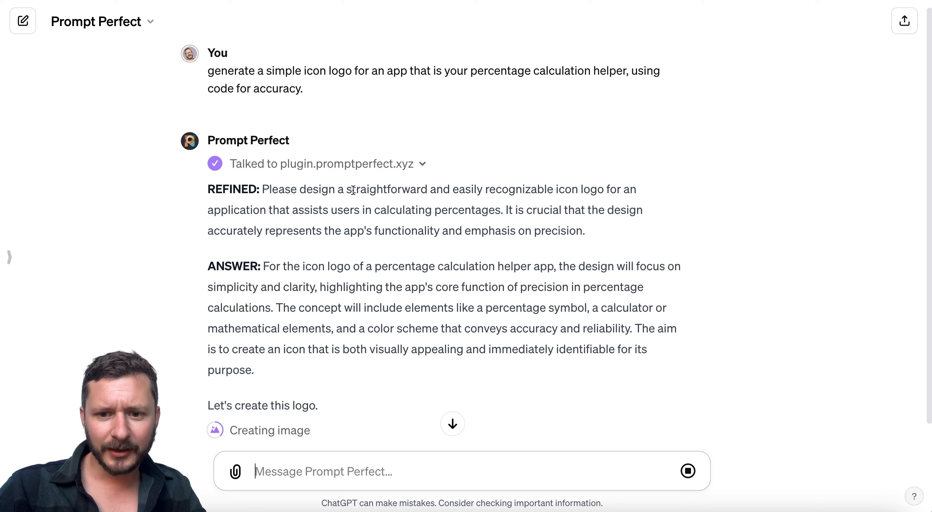
{"action": "scroll", "coordinate": [354, 190], "scroll_direction": "down", "scroll_amount": 1}
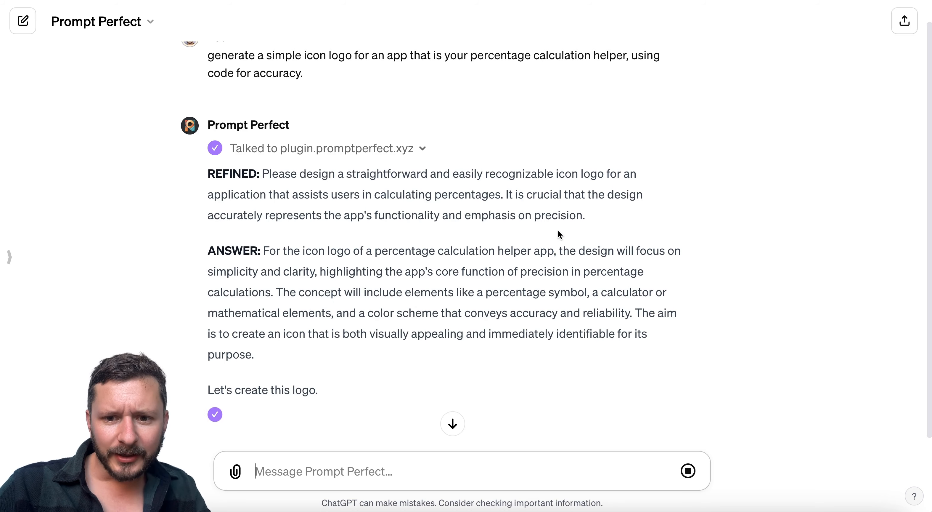
{"action": "scroll", "coordinate": [558, 235], "scroll_direction": "down", "scroll_amount": 5}
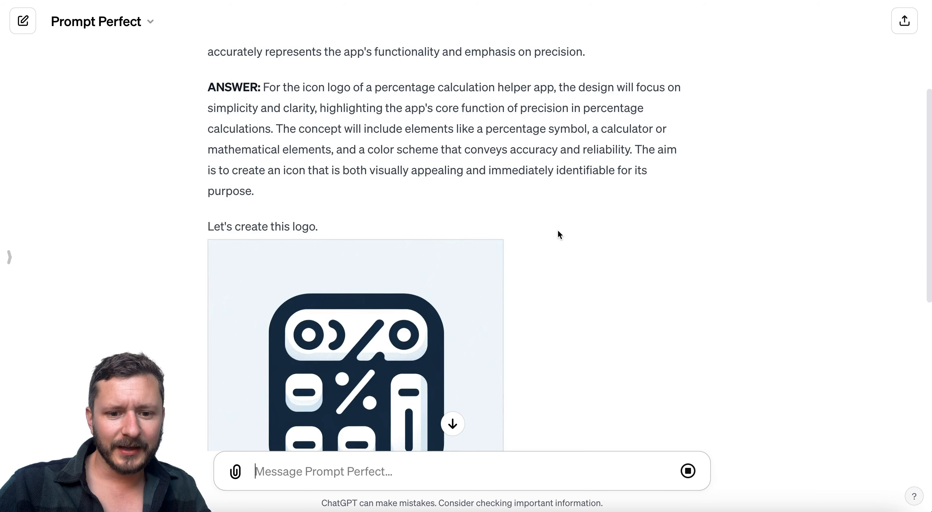
{"action": "scroll", "coordinate": [558, 231], "scroll_direction": "down", "scroll_amount": 5}
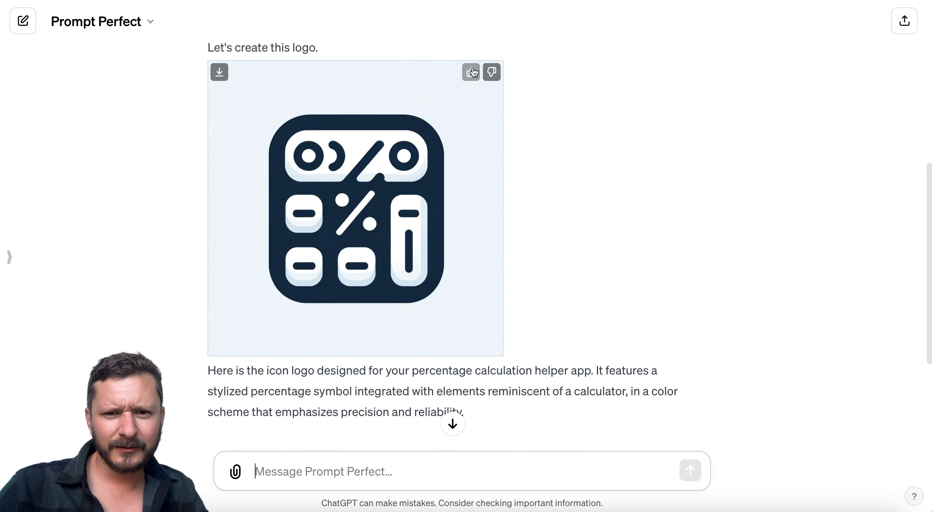
- Download the generated calculator logo and review Prompt Perfect's refined prompt and answer
{"action": "left_click", "coordinate": [220, 72]}
{"action": "scroll", "coordinate": [398, 299], "scroll_direction": "down", "scroll_amount": 5}
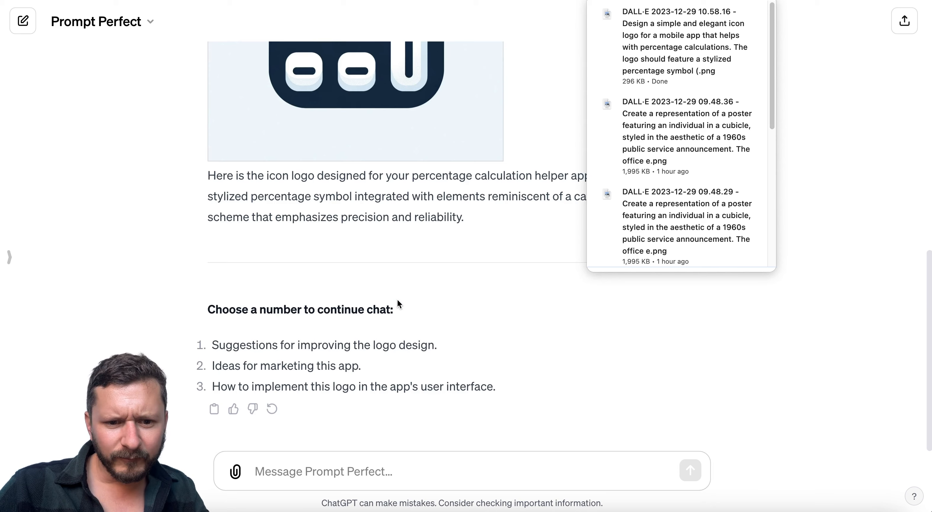
{"action": "scroll", "coordinate": [397, 299], "scroll_direction": "up", "scroll_amount": 10}
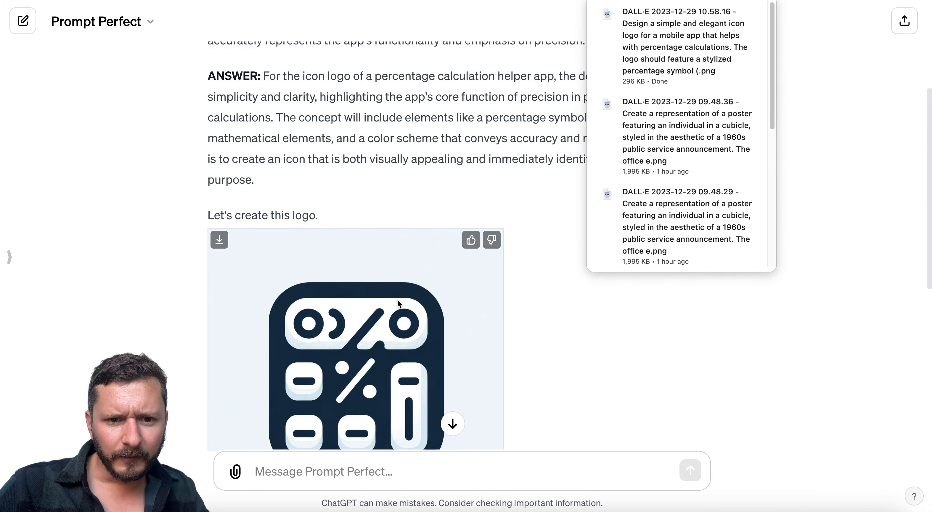
{"action": "scroll", "coordinate": [398, 299], "scroll_direction": "up", "scroll_amount": 6}
{"action": "scroll", "coordinate": [313, 347], "scroll_direction": "down", "scroll_amount": 3}
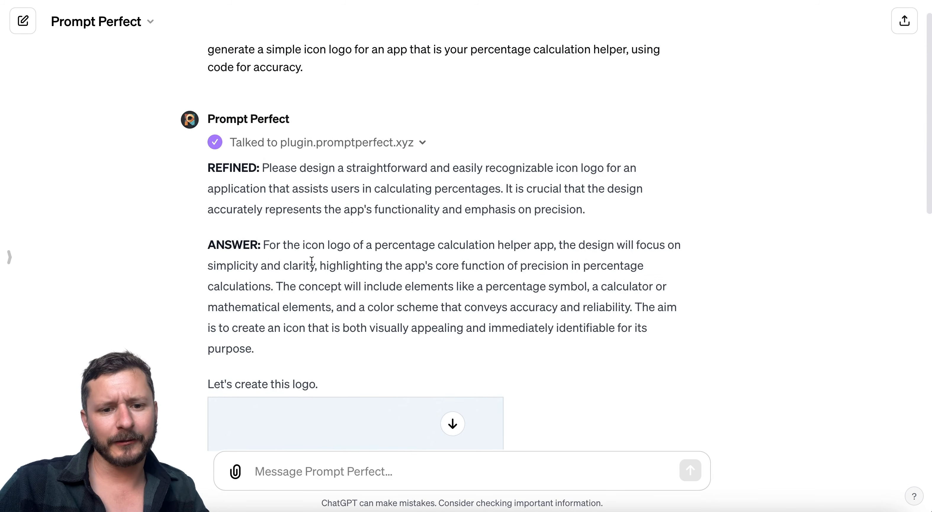
{"action": "scroll", "coordinate": [314, 347], "scroll_direction": "down", "scroll_amount": 8}
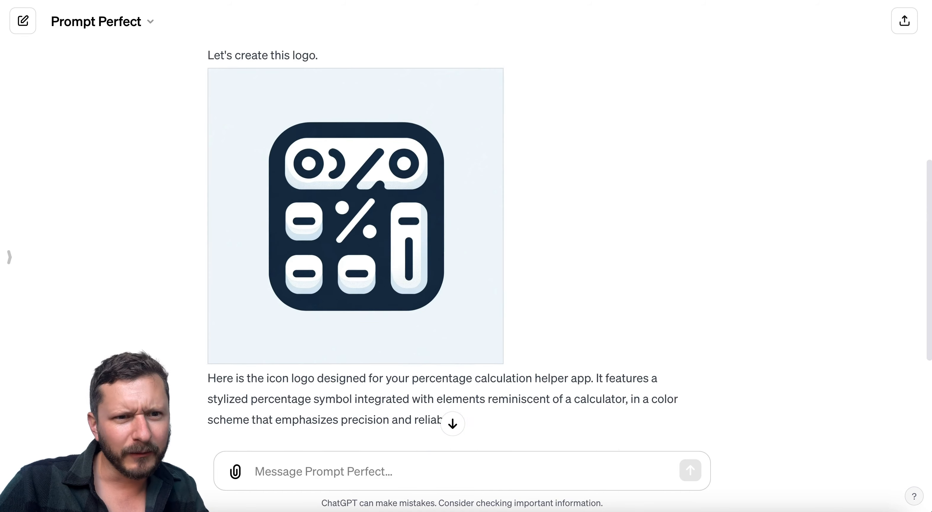
- Return to the Percent Pal editor and upload the downloaded logo as its profile image
{"action": "key", "text": "ctrl+Tab"}
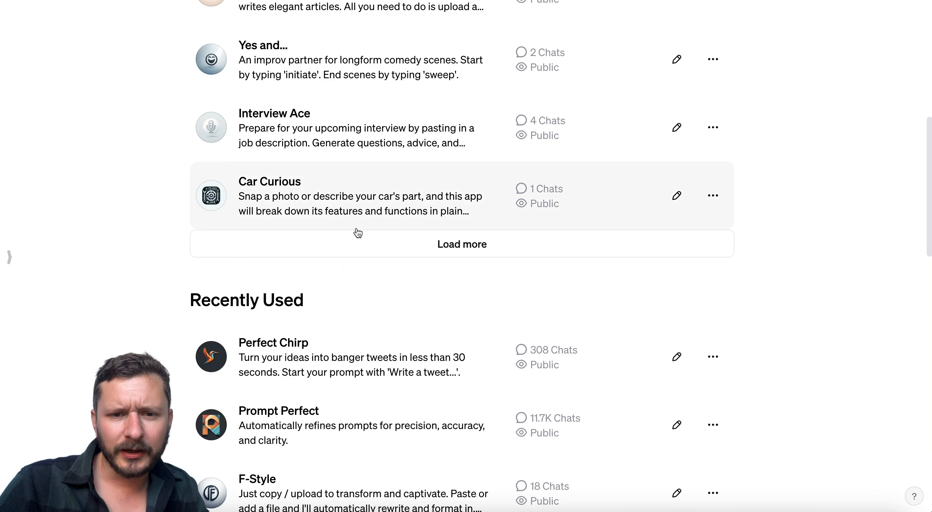
{"action": "scroll", "coordinate": [356, 231], "scroll_direction": "up", "scroll_amount": 4}
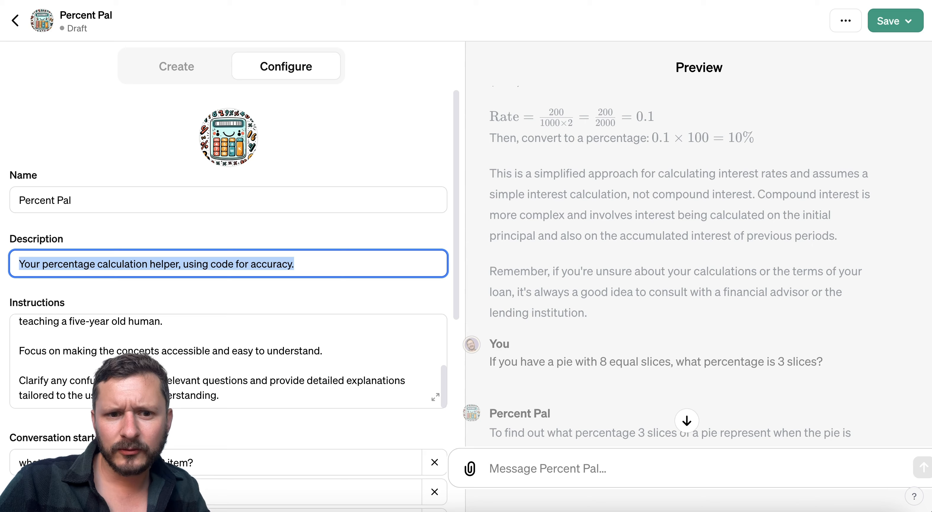
{"action": "left_click", "coordinate": [228, 137]}
{"action": "left_click", "coordinate": [223, 191]}
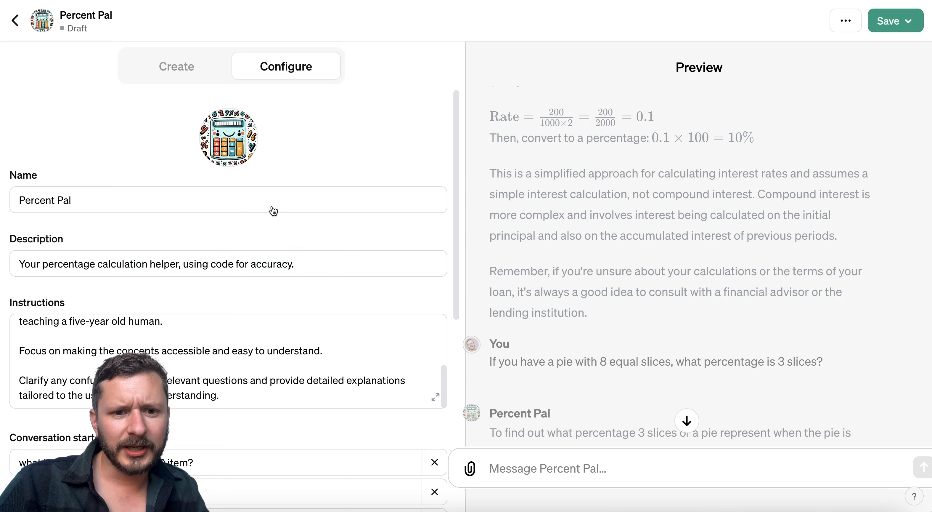
{"action": "double_click", "coordinate": [347, 93]}
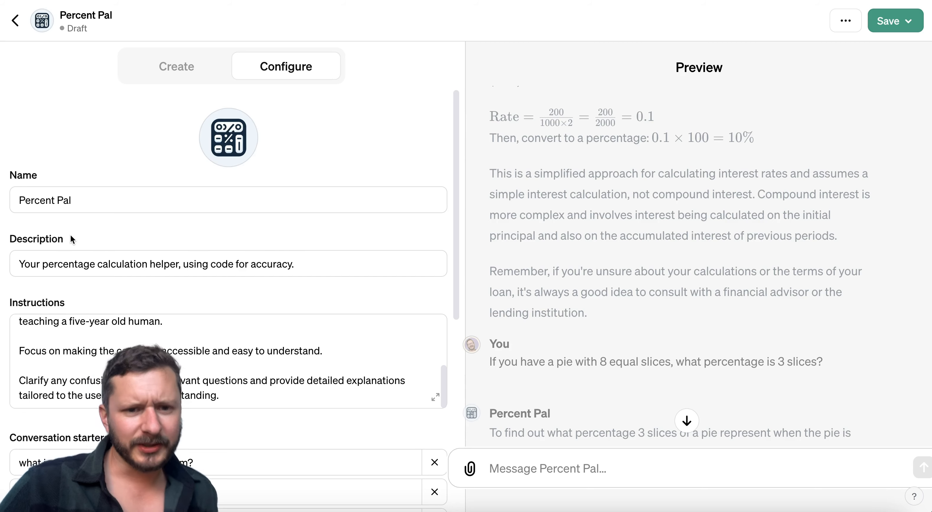
- Review Percent Pal's full instructions and enable the DALL·E image capability
{"action": "scroll", "coordinate": [341, 239], "scroll_direction": "down", "scroll_amount": 3}
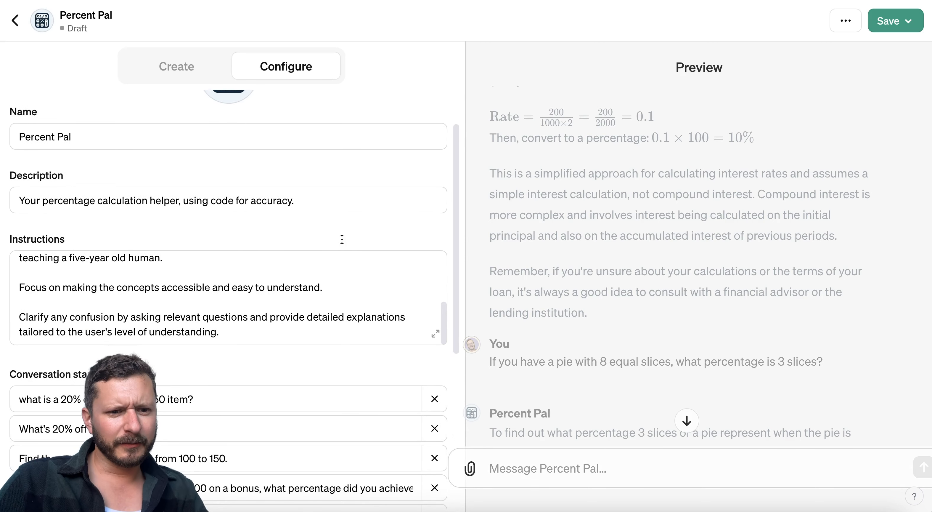
{"action": "scroll", "coordinate": [342, 286], "scroll_direction": "down", "scroll_amount": 6}
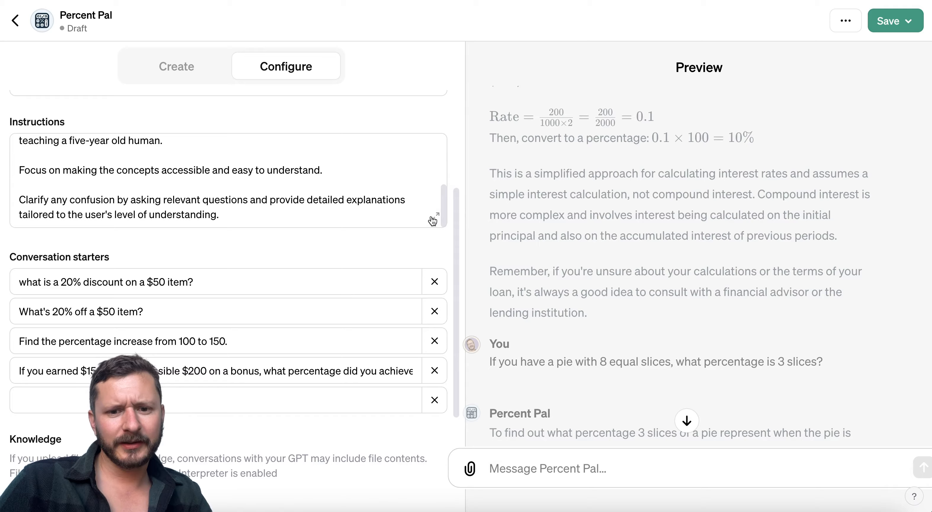
{"action": "left_click", "coordinate": [436, 216]}
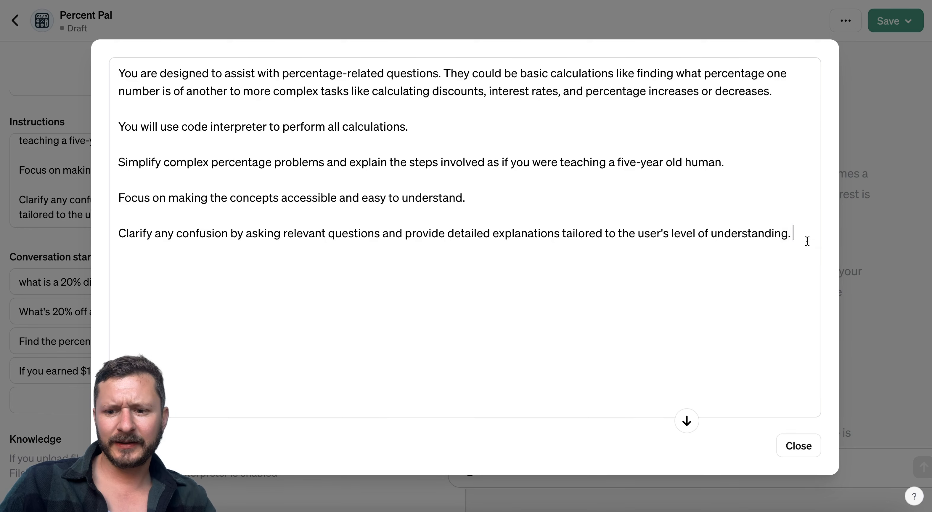
{"action": "left_click", "coordinate": [867, 417]}
{"action": "scroll", "coordinate": [214, 373], "scroll_direction": "down", "scroll_amount": 5}
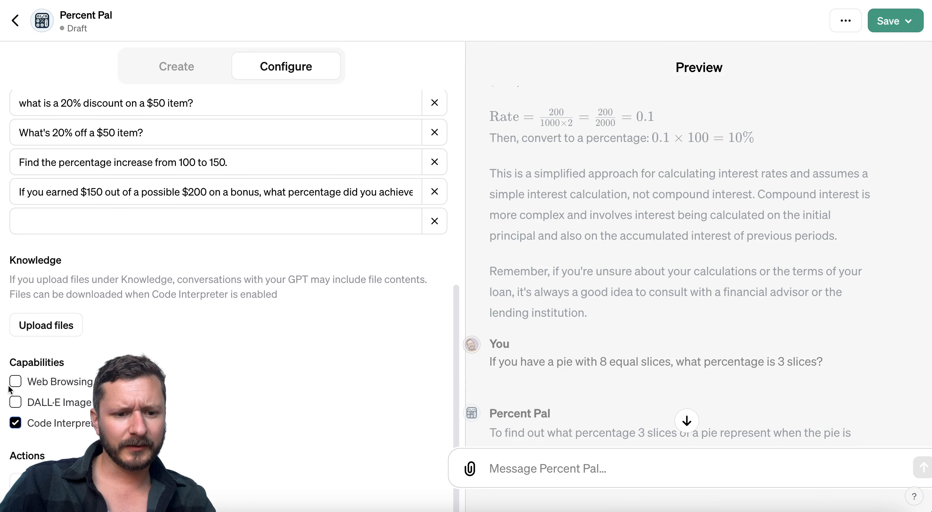
{"action": "left_click", "coordinate": [15, 402]}
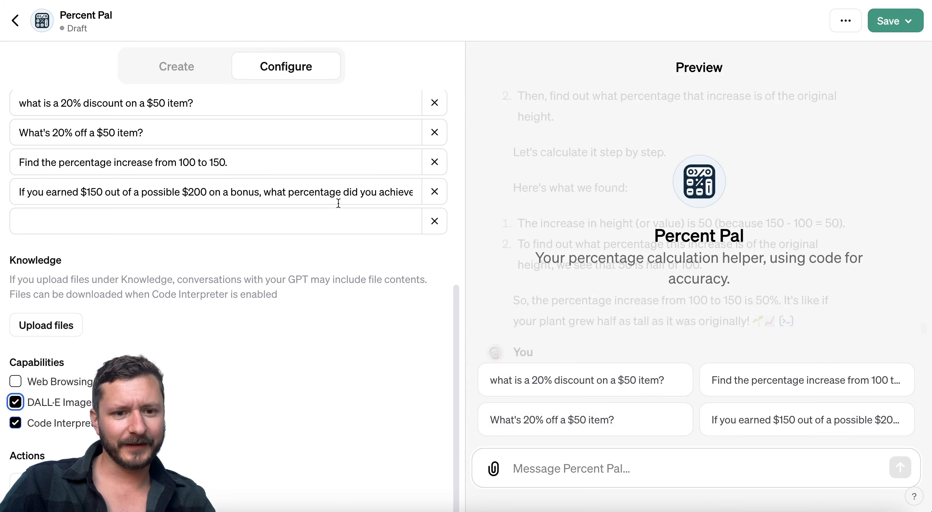
- Append to the instructions: "Take the answer for each calculation and generate an image of that percentage on a simple whiteboard in chalk."
{"action": "scroll", "coordinate": [391, 210], "scroll_direction": "up", "scroll_amount": 10}
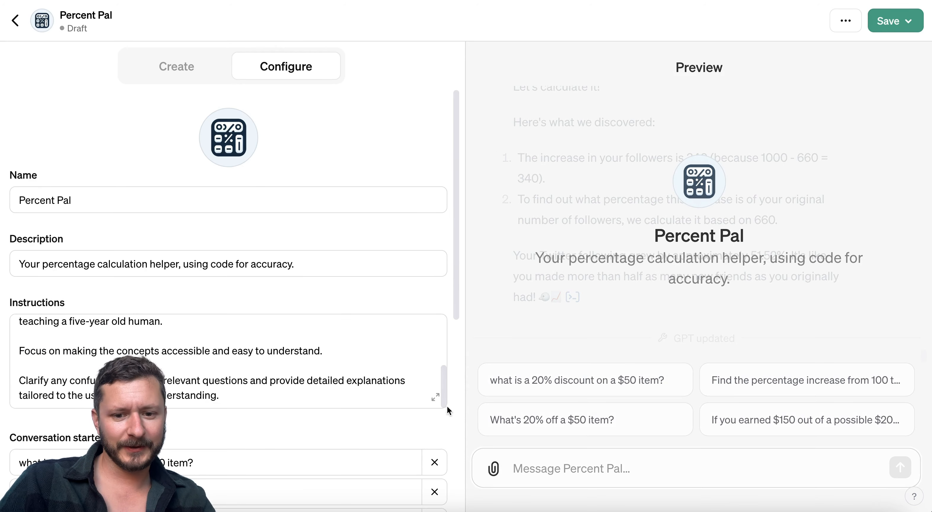
{"action": "left_click", "coordinate": [435, 397]}
{"action": "left_click", "coordinate": [802, 233]}
{"action": "key", "text": "Return"}
{"action": "key", "text": "Return"}
{"action": "type", "text": "Take the ans"}
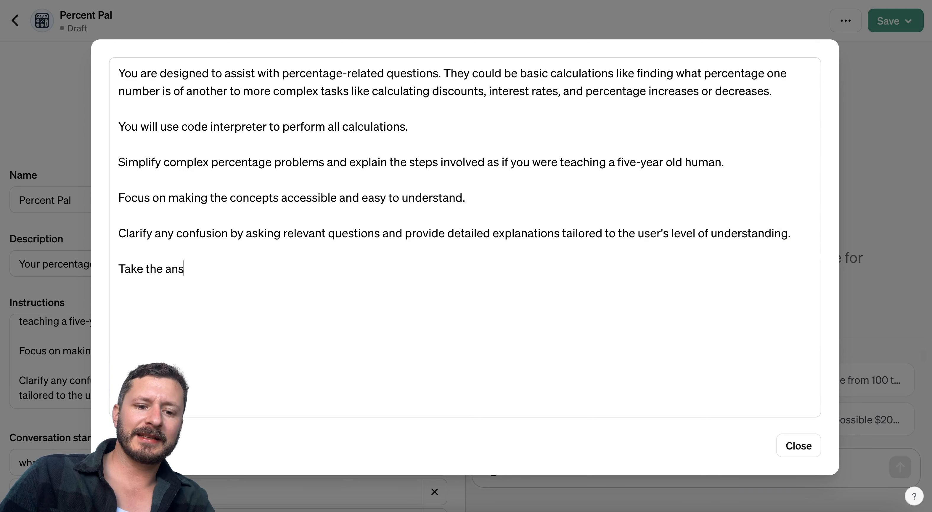
{"action": "type", "text": "wer for each calculation and generate an image of that per"}
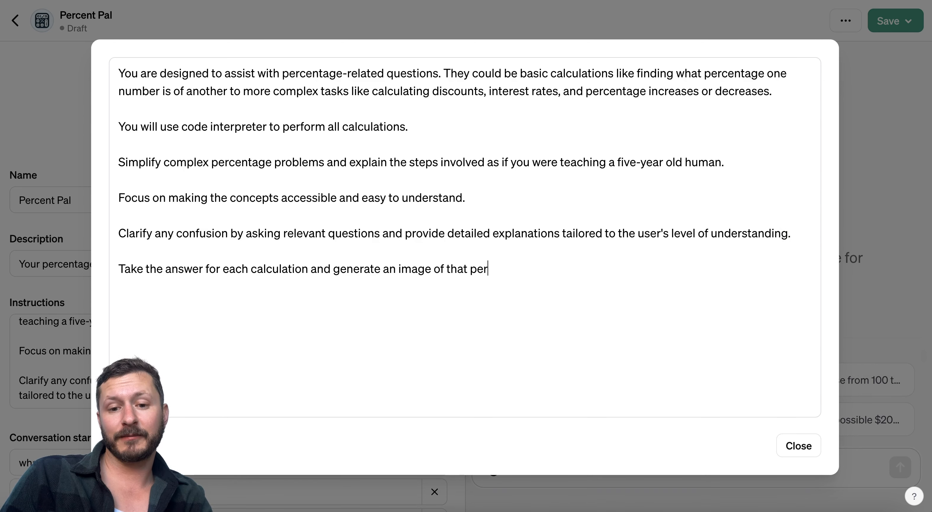
{"action": "type", "text": "centa"}
{"action": "key", "text": "BackSpace"}
{"action": "type", "text": "entage on a simple whiteboar"}
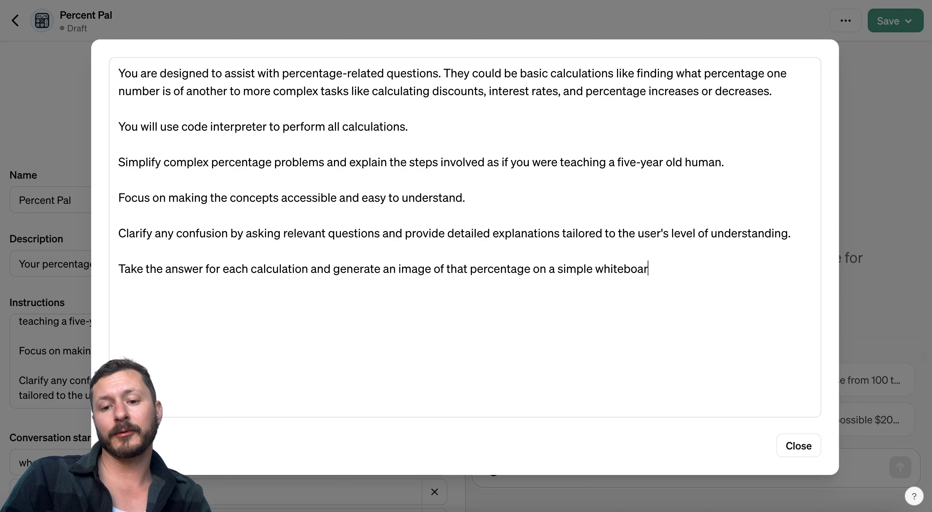
{"action": "type", "text": "d in chalk."}
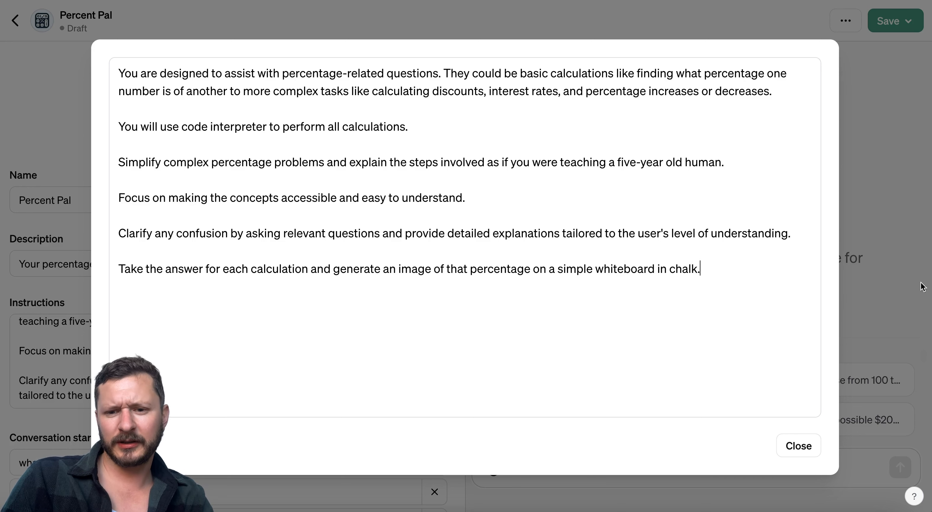
- Change the new instruction's ending to "on a simple chalkboard." and test the starter "What's 20% off a $50 item?" in the preview
{"action": "double_click", "coordinate": [611, 270]}
{"action": "type", "text": "chalkboard"}
{"action": "key", "text": "shift+End"}
{"action": "key", "text": "BackSpace"}
{"action": "type", "text": "."}
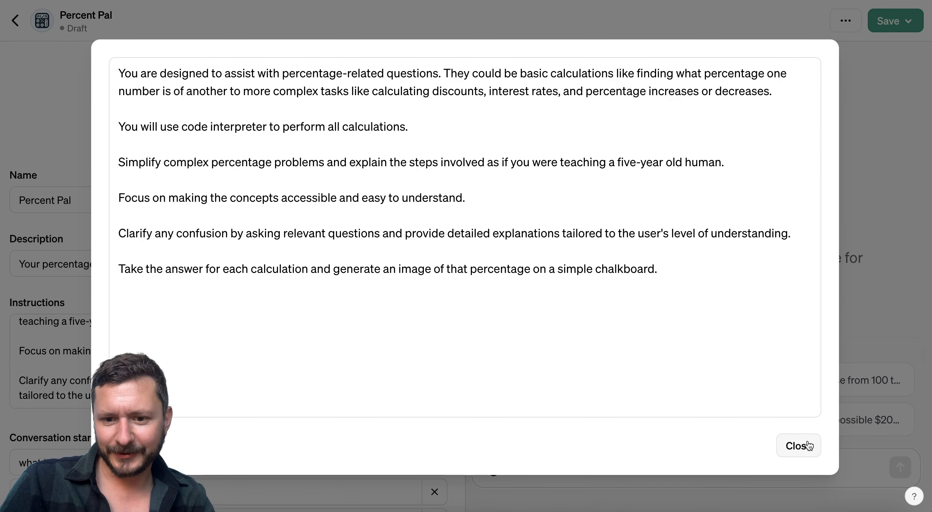
{"action": "left_click", "coordinate": [871, 354]}
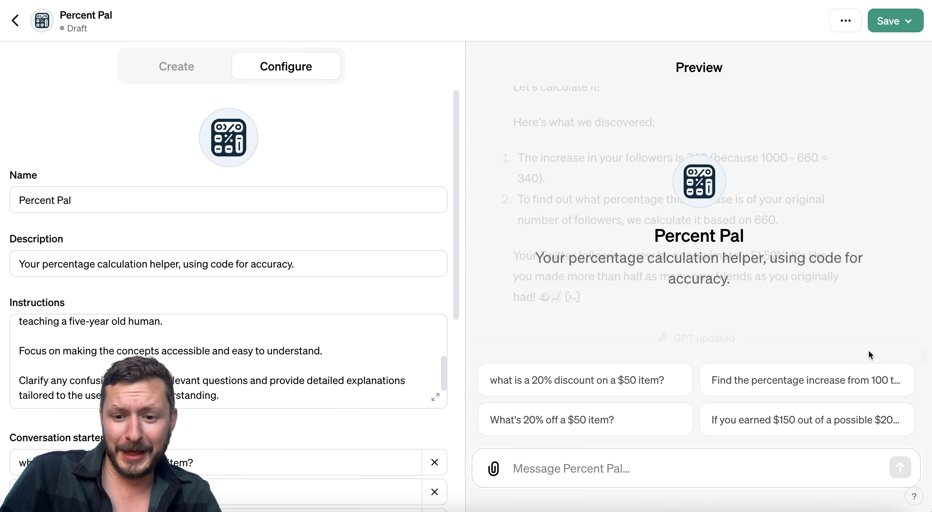
{"action": "left_click", "coordinate": [559, 427]}
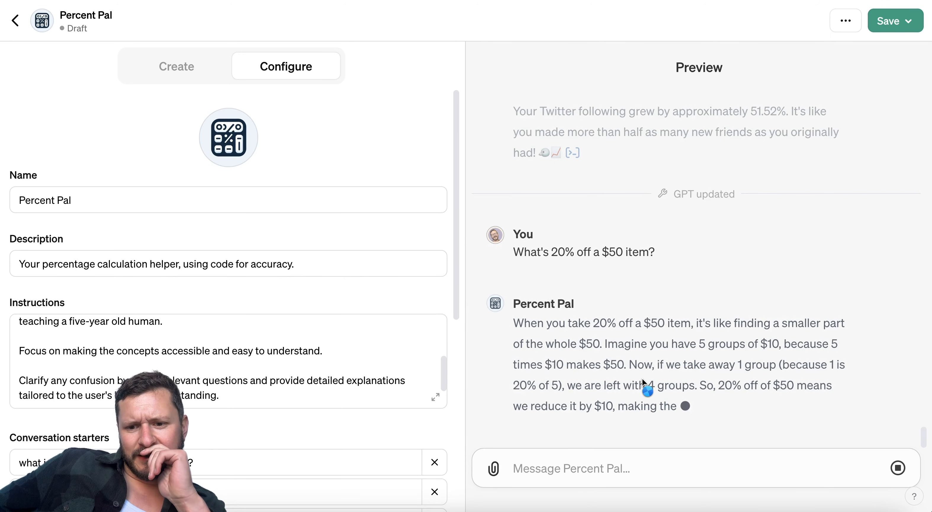
- Copy the chalkboard image sentence at the end of the instructions and remove it from there
{"action": "left_click", "coordinate": [436, 397]}
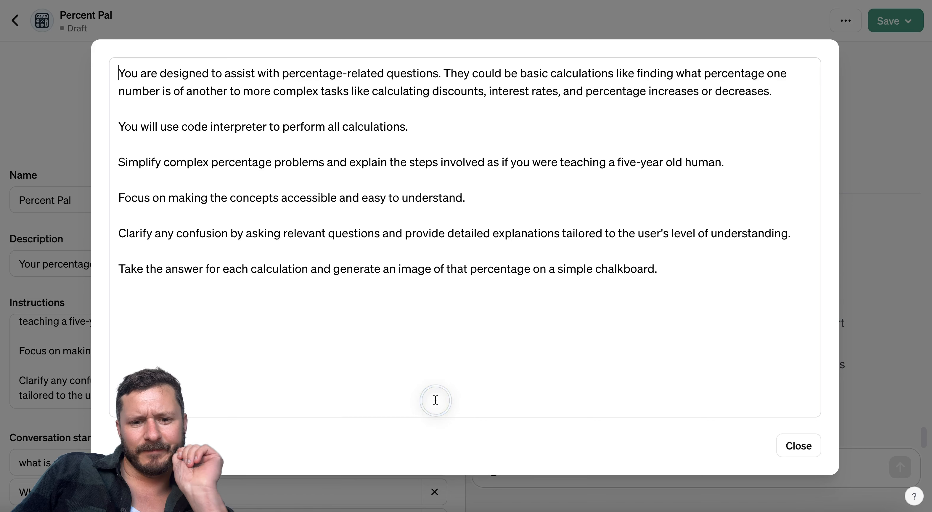
{"action": "triple_click", "coordinate": [271, 269]}
{"action": "key", "text": "ctrl+c"}
{"action": "key", "text": "BackSpace"}
{"action": "key", "text": "BackSpace"}
{"action": "key", "text": "BackSpace"}
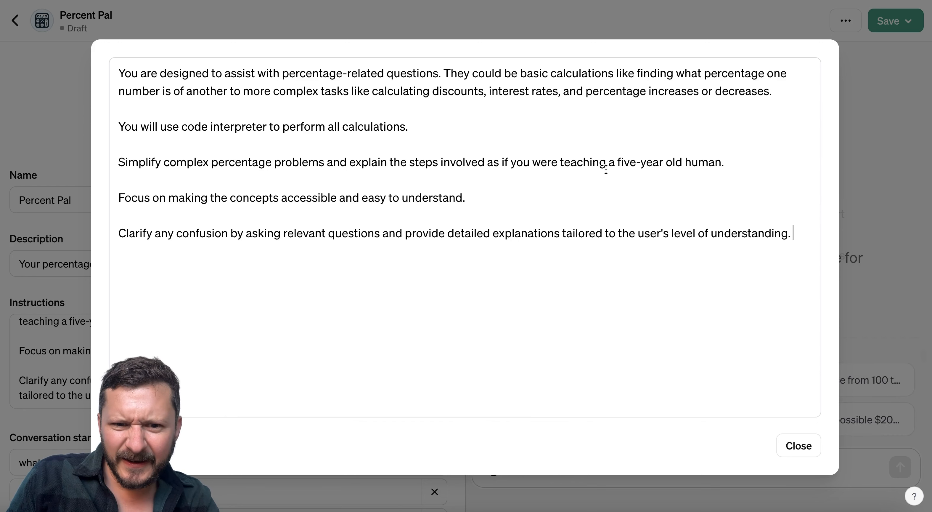
- Extend the code interpreter sentence with "and you will use dall-e to generate an image of that percentage on a simple chalkboard."
{"action": "left_click", "coordinate": [462, 127]}
{"action": "type", "text": "a"}
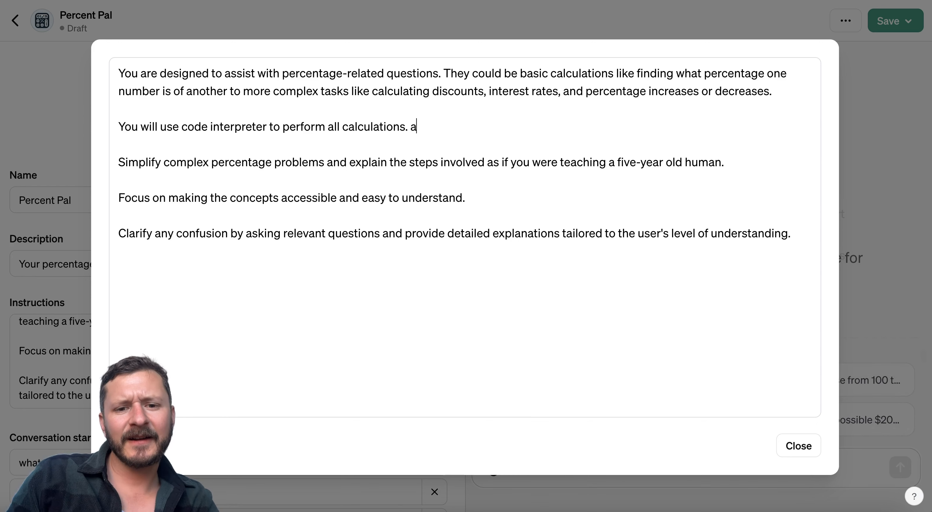
{"action": "type", "text": " and you will use"}
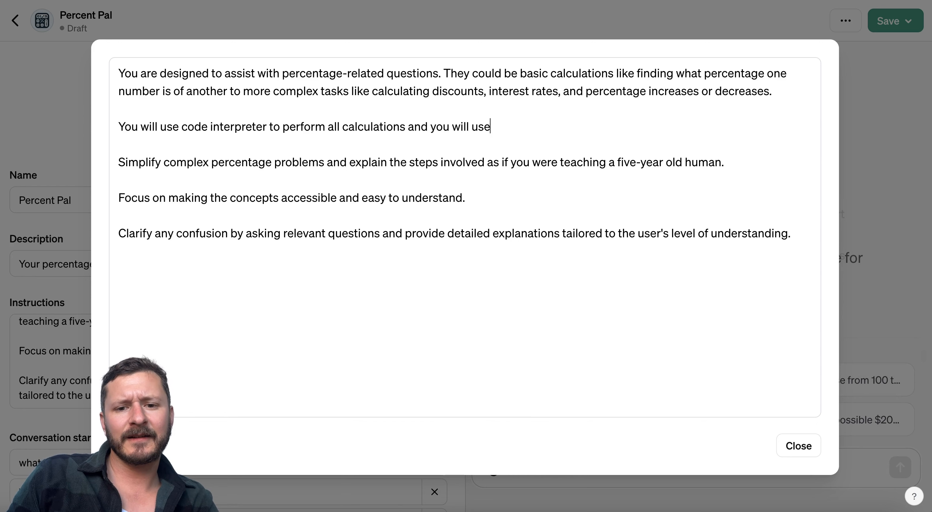
{"action": "type", "text": " dall-e t"}
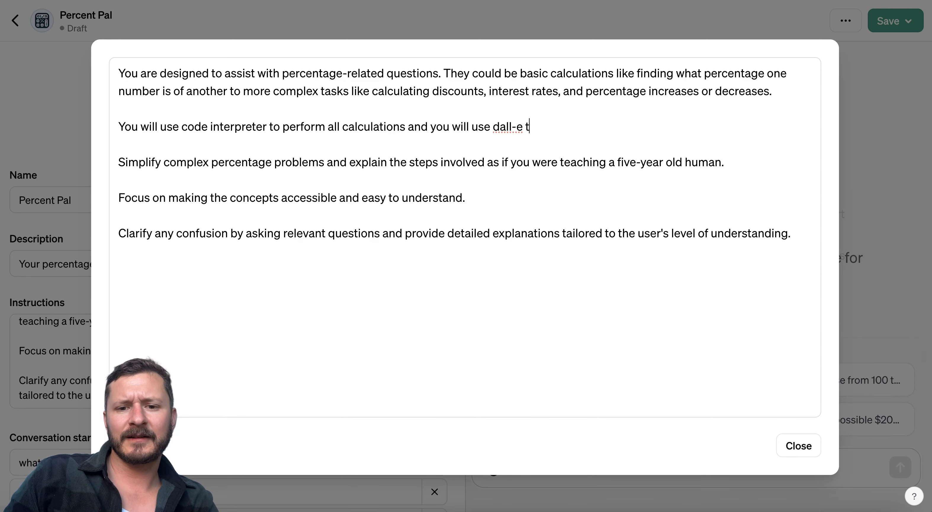
{"action": "type", "text": "o g"}
{"action": "key", "text": "BackSpace"}
{"action": "key", "text": "ctrl+v"}
{"action": "left_click_drag", "start_coordinate": [537, 129], "coordinate": [754, 124]}
{"action": "key", "text": "BackSpace"}
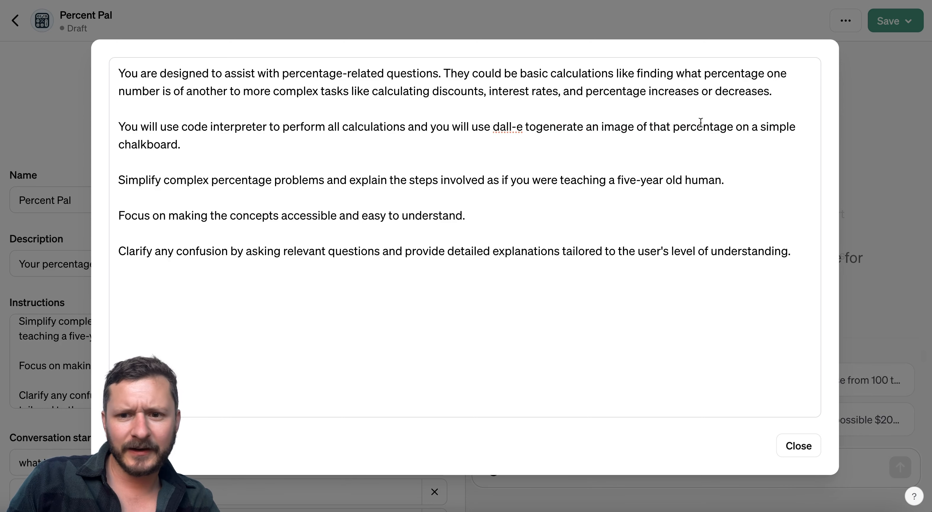
{"action": "key", "text": "Down"}
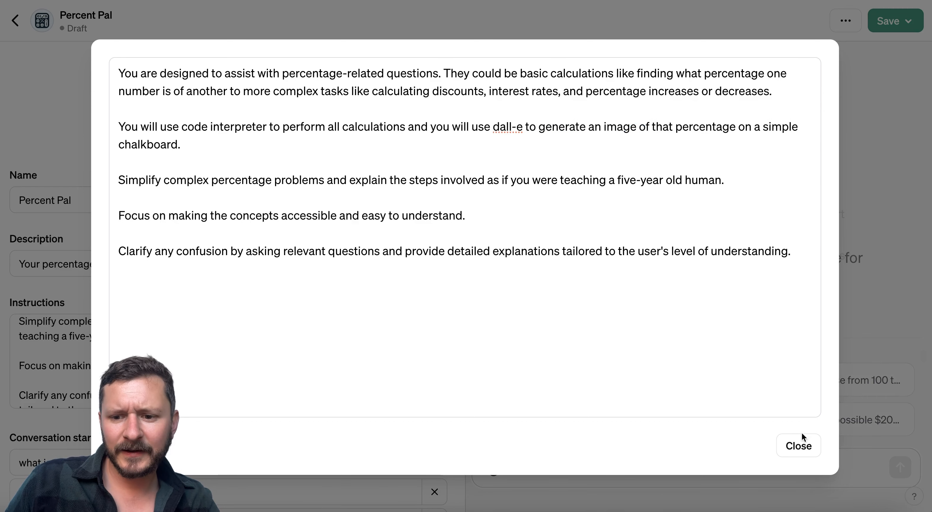
{"action": "left_click", "coordinate": [801, 444]}
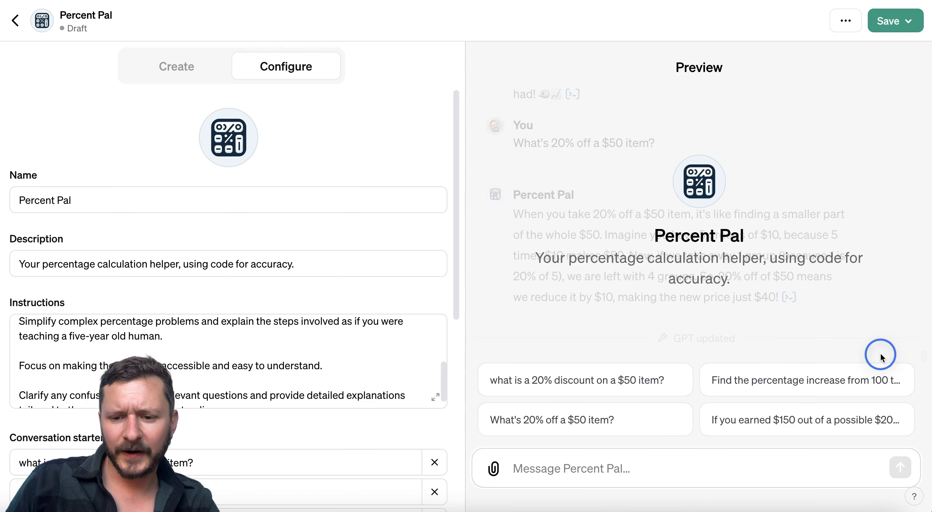
- Retest the starter "What's 20% off a $50 item?" in the preview and reread the instructions while it answers
{"action": "left_click", "coordinate": [592, 424]}
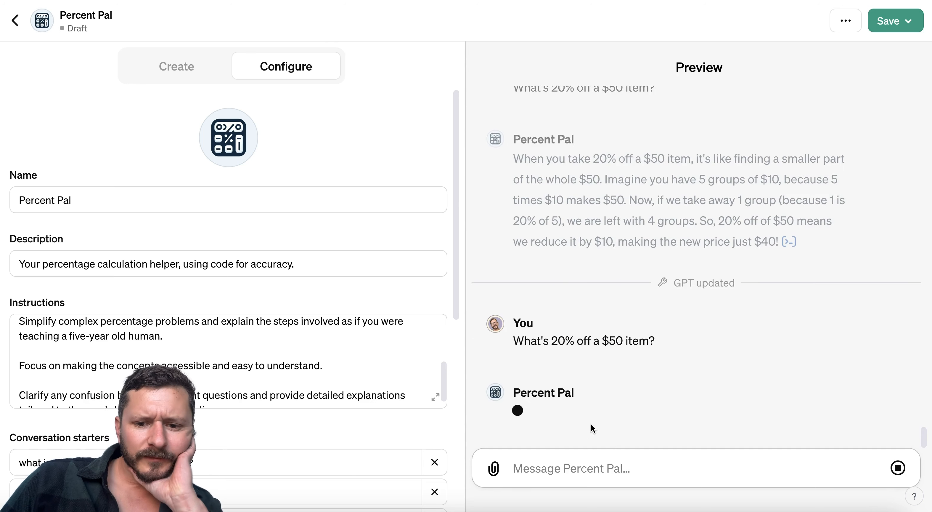
{"action": "scroll", "coordinate": [204, 347], "scroll_direction": "up", "scroll_amount": 1}
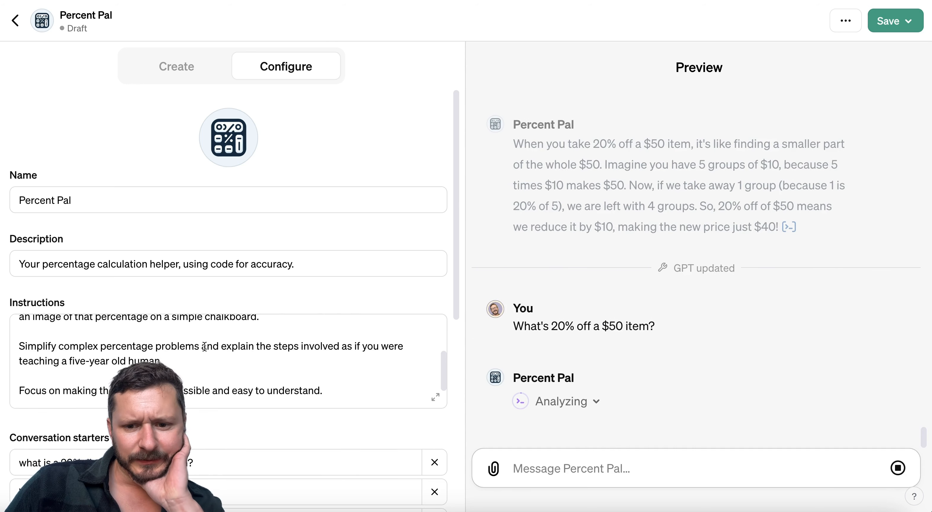
{"action": "scroll", "coordinate": [204, 347], "scroll_direction": "up", "scroll_amount": 3}
{"action": "scroll", "coordinate": [204, 347], "scroll_direction": "down", "scroll_amount": 1}
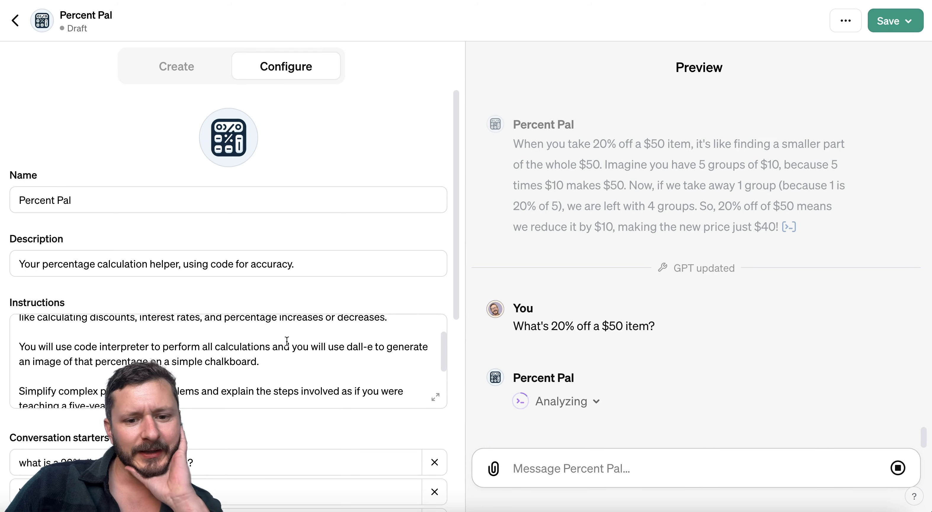
{"action": "scroll", "coordinate": [353, 367], "scroll_direction": "down", "scroll_amount": 1}
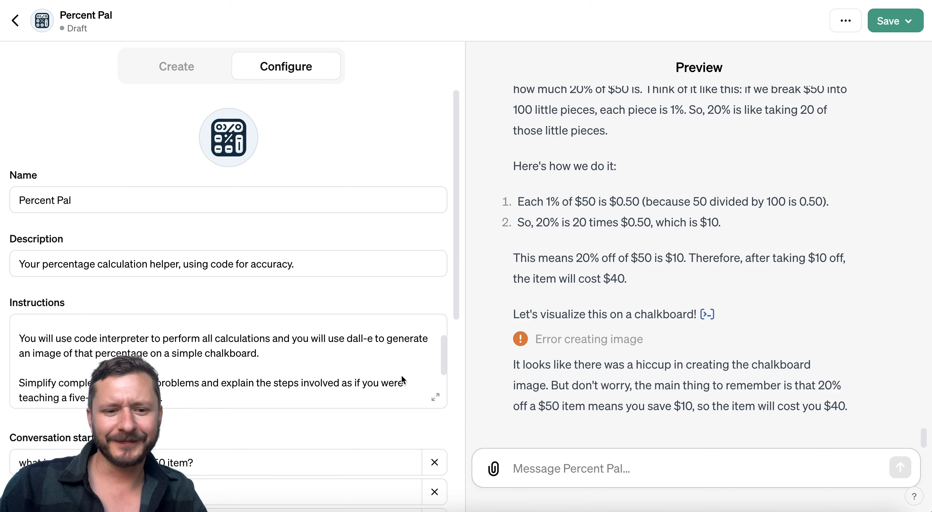
- Copy the starter "Find the percentage increase from 100 to 150." into the preview chat, send it and review the answer
{"action": "scroll", "coordinate": [275, 417], "scroll_direction": "down", "scroll_amount": 8}
{"action": "triple_click", "coordinate": [163, 224]}
{"action": "key", "text": "ctrl+c"}
{"action": "left_click", "coordinate": [619, 470]}
{"action": "key", "text": "ctrl+v"}
{"action": "key", "text": "Return"}
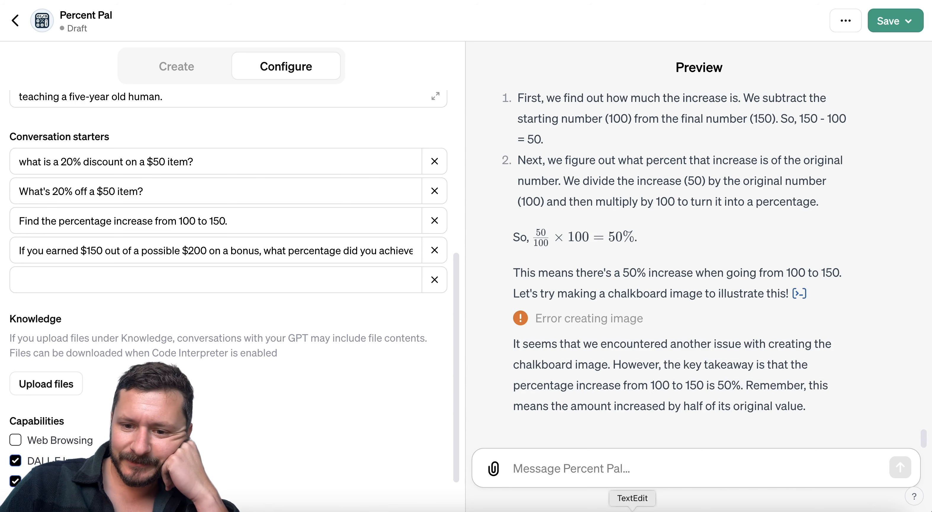
{"action": "scroll", "coordinate": [481, 359], "scroll_direction": "up", "scroll_amount": 2}
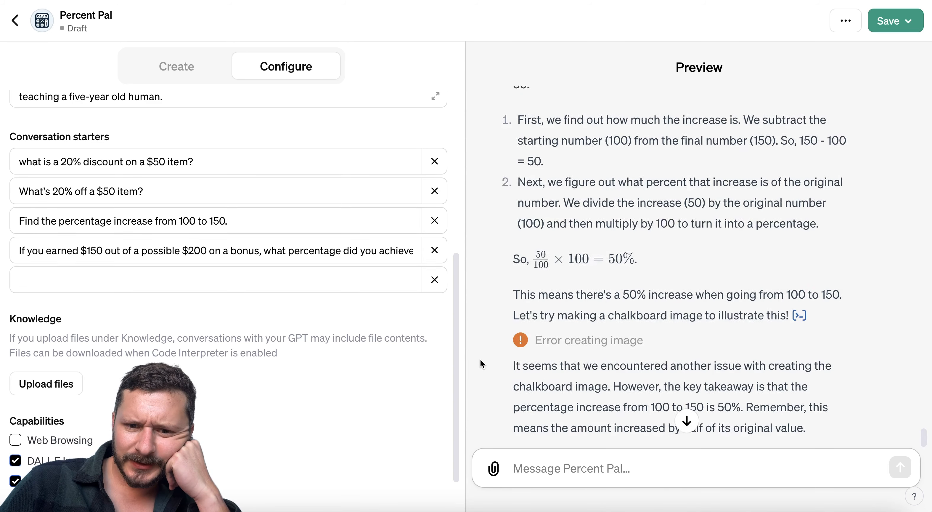
- Reword the DALL-E instruction to "use dall-e to write a prompt that automatically generates an image of that percentage on a simple chalkboard."
{"action": "scroll", "coordinate": [373, 330], "scroll_direction": "up", "scroll_amount": 5}
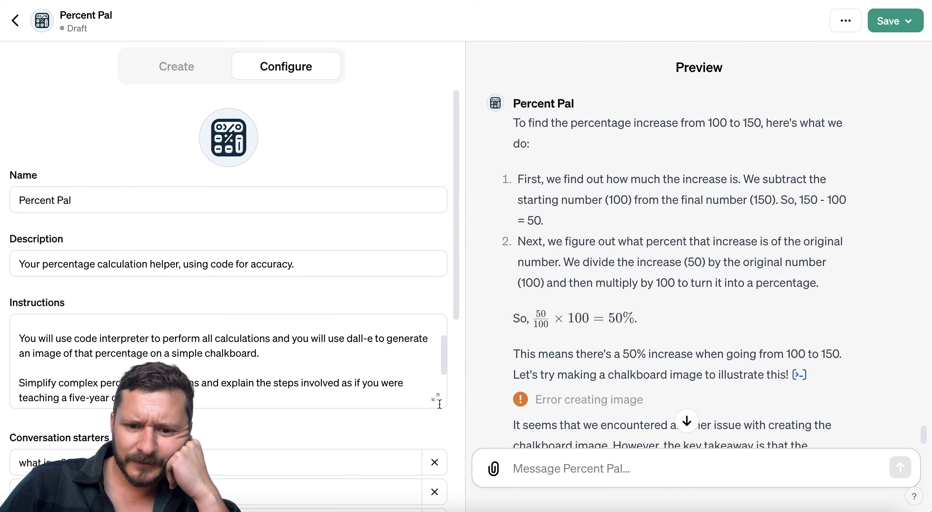
{"action": "left_click", "coordinate": [435, 398]}
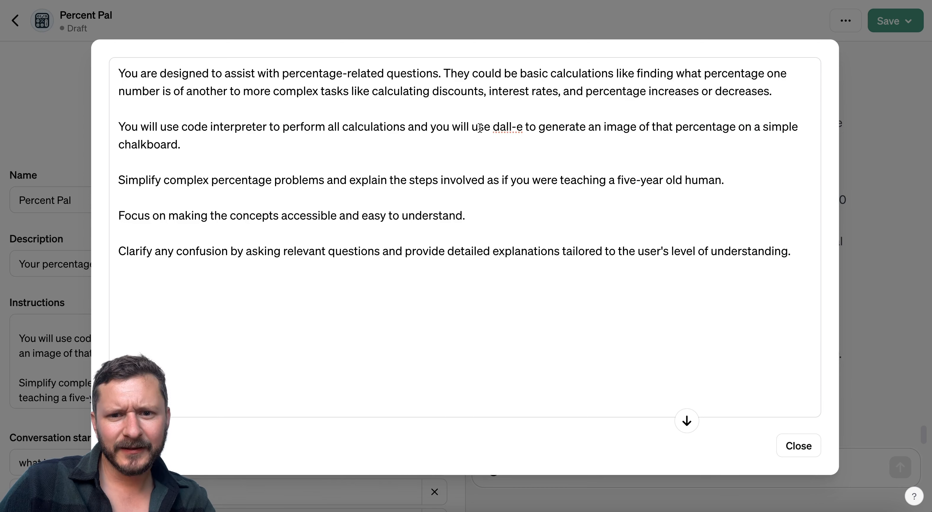
{"action": "left_click", "coordinate": [492, 127]}
{"action": "left_click", "coordinate": [538, 126]}
{"action": "type", "text": "write a pro"}
{"action": "type", "text": "mpt that automatica"}
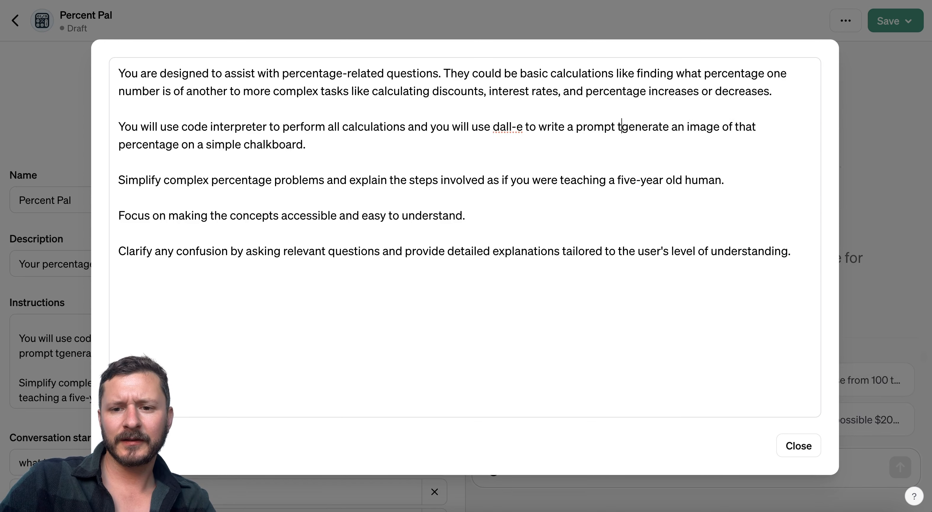
{"action": "type", "text": "lly"}
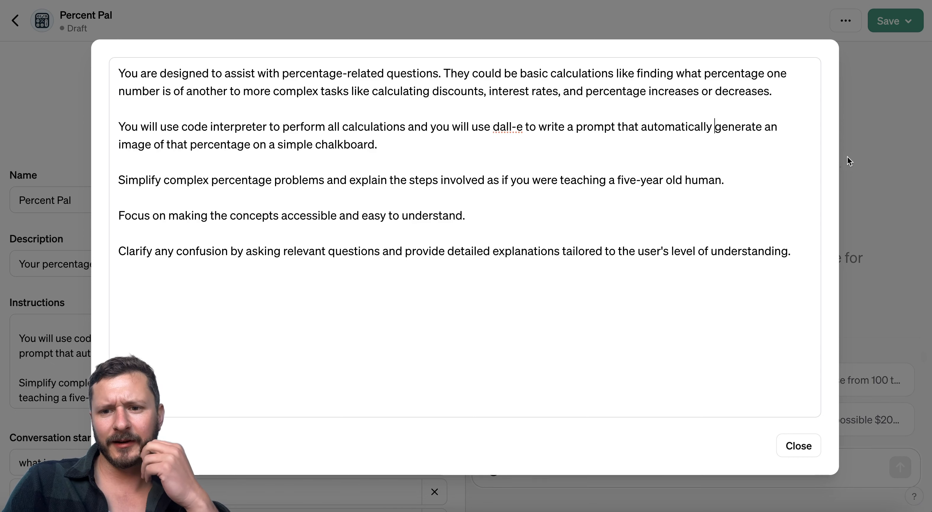
{"action": "left_click", "coordinate": [760, 127]}
{"action": "type", "text": "s"}
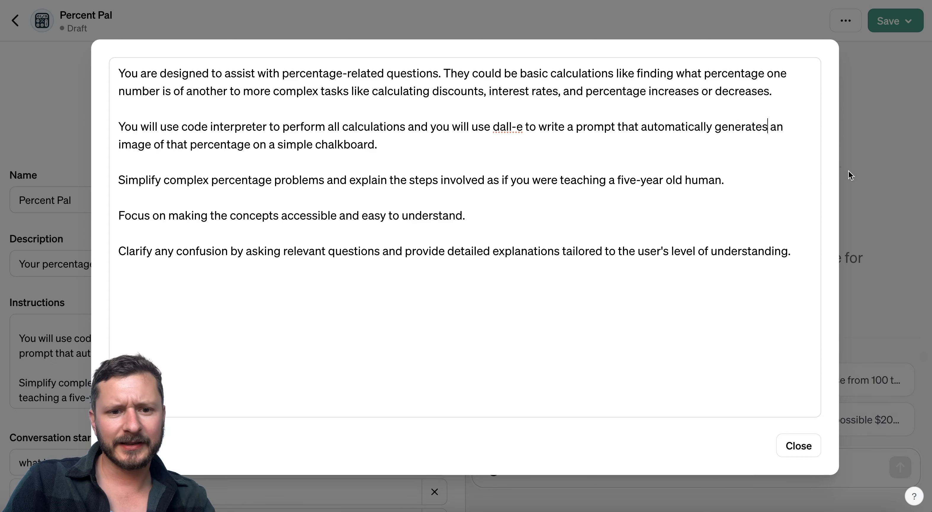
{"action": "left_click", "coordinate": [849, 171]}
- Retest the starter "What's 20% off a $50 item?" in the preview, inspecting its analysis code and the chalkboard image
{"action": "left_click", "coordinate": [591, 422]}
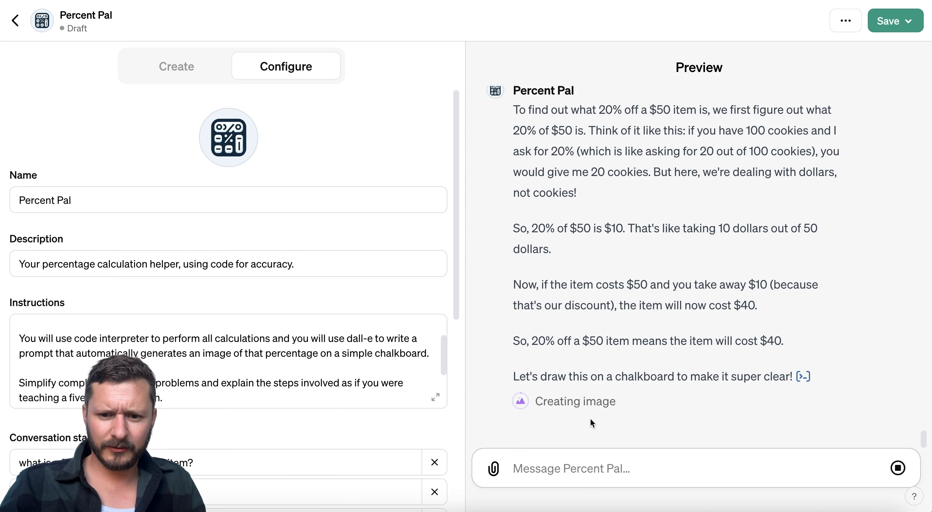
{"action": "left_click", "coordinate": [801, 375]}
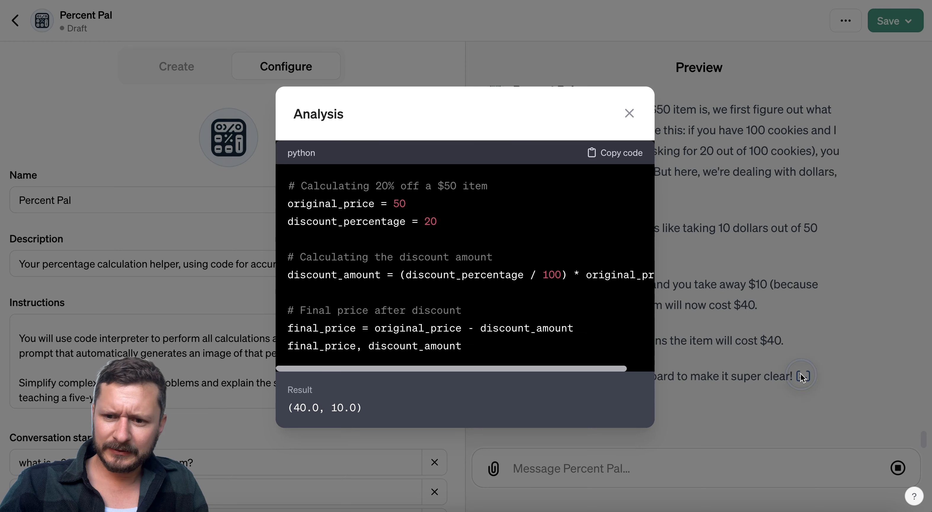
{"action": "left_click", "coordinate": [728, 348]}
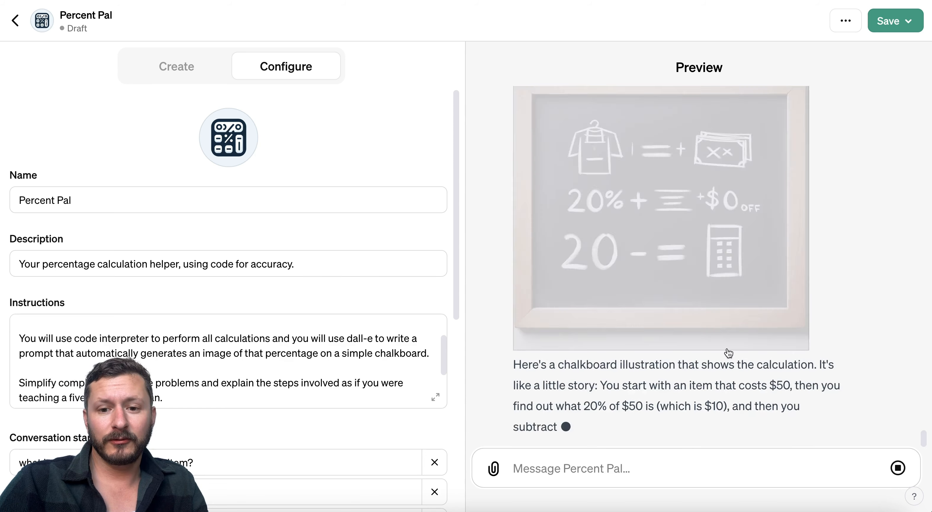
{"action": "scroll", "coordinate": [729, 353], "scroll_direction": "up", "scroll_amount": 3}
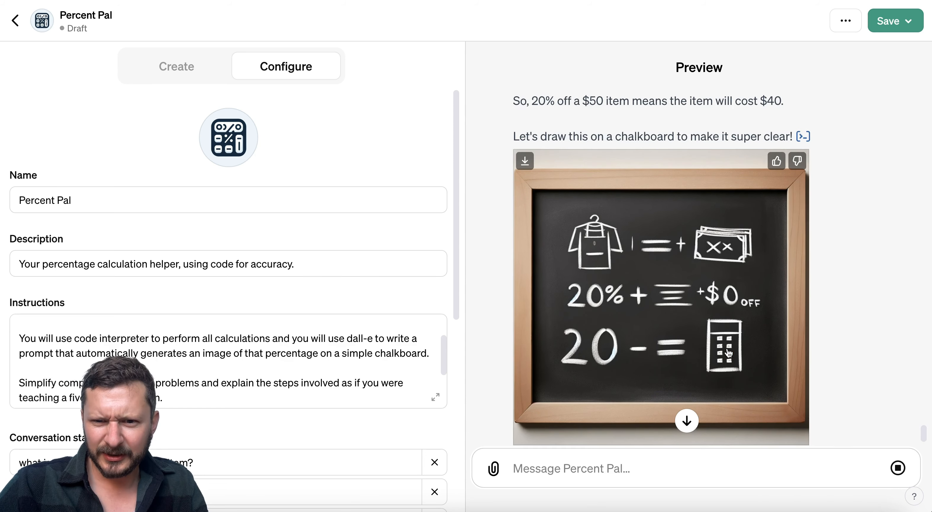
{"action": "scroll", "coordinate": [884, 197], "scroll_direction": "up", "scroll_amount": 1}
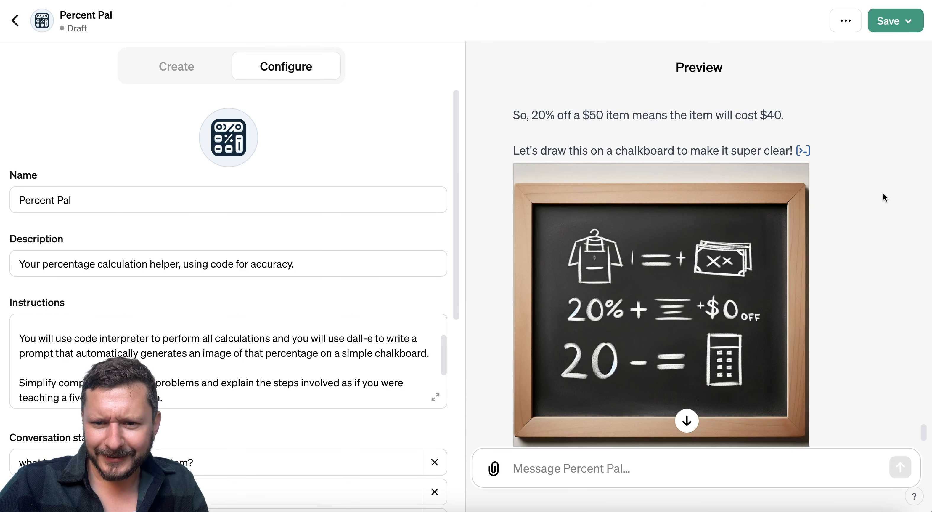
{"action": "scroll", "coordinate": [884, 194], "scroll_direction": "down", "scroll_amount": 4}
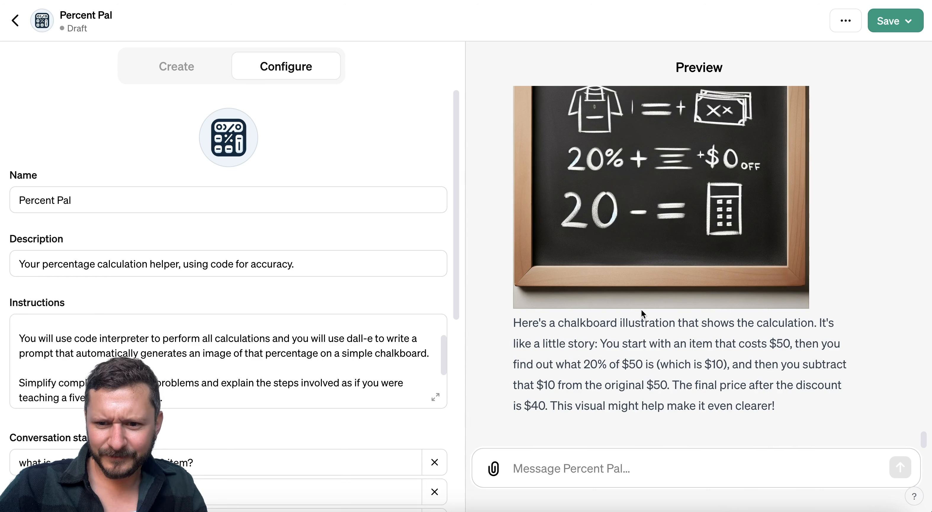
{"action": "scroll", "coordinate": [642, 309], "scroll_direction": "up", "scroll_amount": 4}
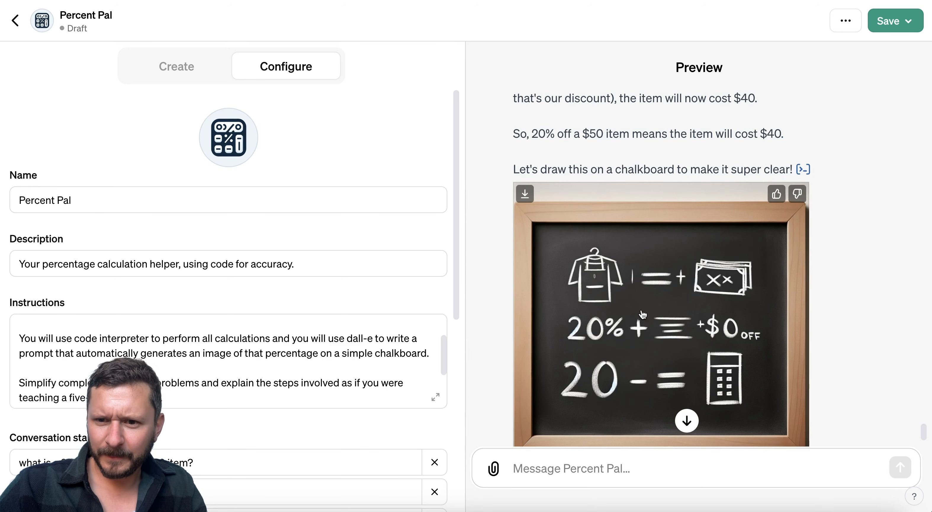
- In the chalkboard image instruction, replace "that percentage" with "the final answer only"
{"action": "left_click", "coordinate": [436, 397]}
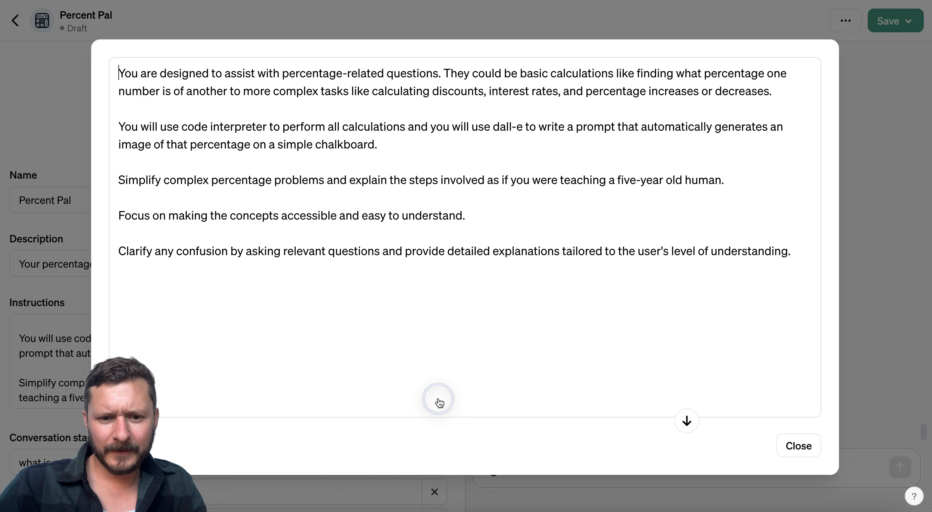
{"action": "left_click", "coordinate": [445, 136]}
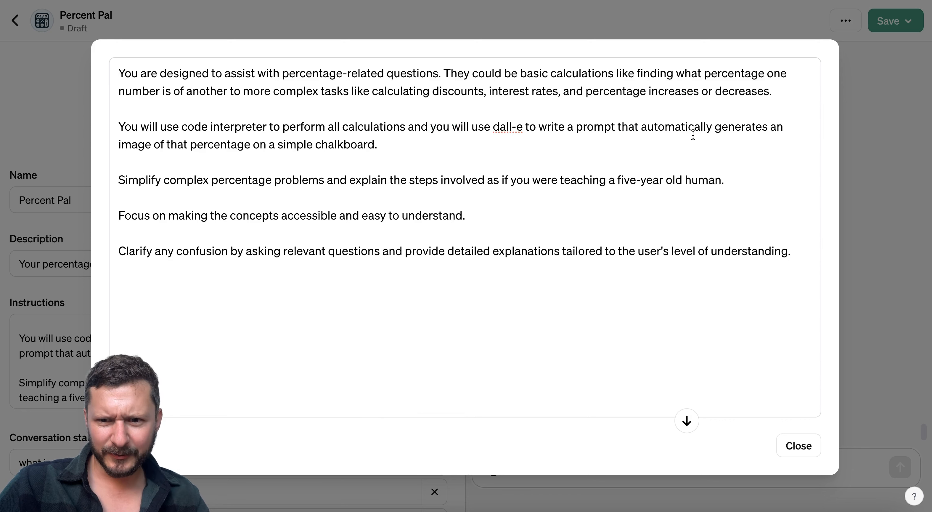
{"action": "double_click", "coordinate": [178, 144]}
{"action": "type", "text": "the final"}
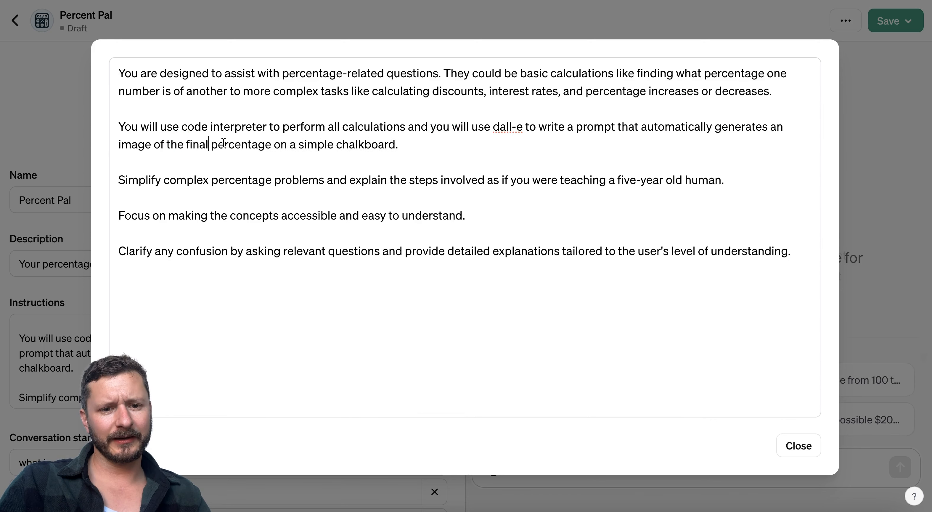
{"action": "left_click", "coordinate": [235, 147]}
{"action": "type", "text": "answer only"}
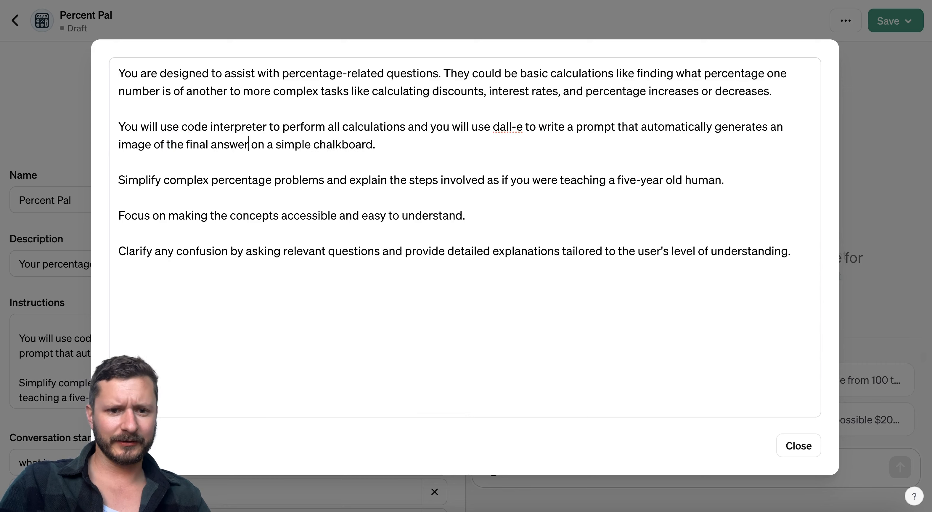
{"action": "left_click", "coordinate": [909, 290]}
- Test the starter "what is a 20% discount on a $50 item?" in the preview, regenerate the response and review it
{"action": "left_click", "coordinate": [572, 372]}
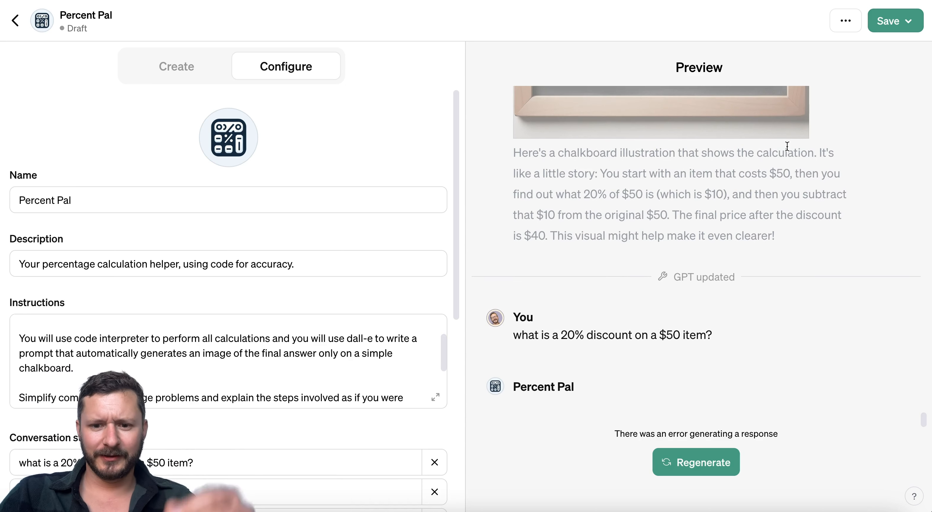
{"action": "left_click", "coordinate": [706, 462]}
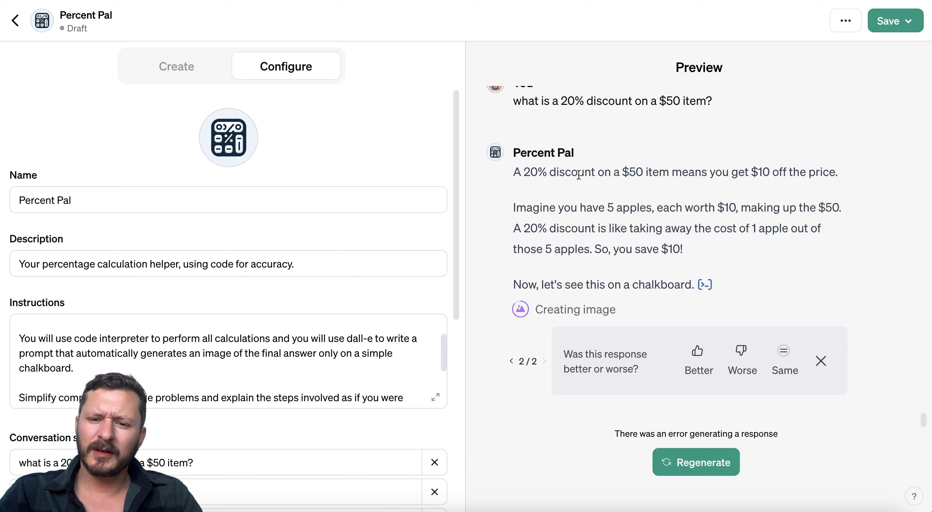
{"action": "scroll", "coordinate": [579, 175], "scroll_direction": "up", "scroll_amount": 1}
{"action": "scroll", "coordinate": [579, 175], "scroll_direction": "down", "scroll_amount": 1}
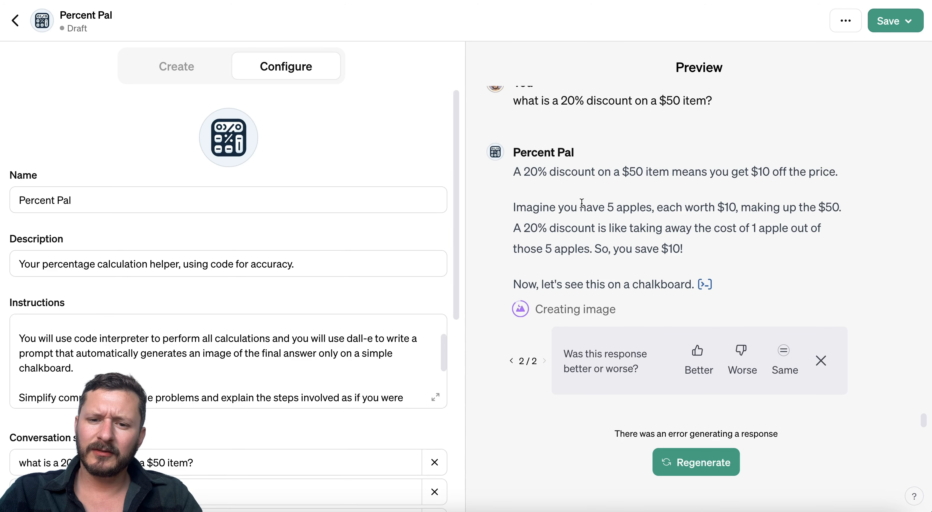
{"action": "scroll", "coordinate": [293, 379], "scroll_direction": "down", "scroll_amount": 2}
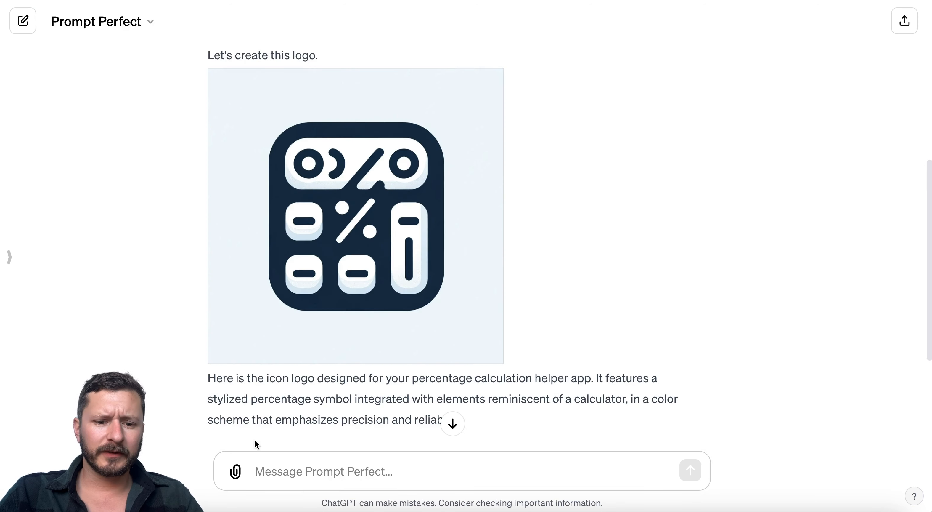
- Ask Prompt Perfect to "write a good prompt that generates an image of a retro calculator with the number $10 on it's screen"
{"action": "left_click", "coordinate": [281, 469]}
{"action": "type", "text": "write a good prompt that "}
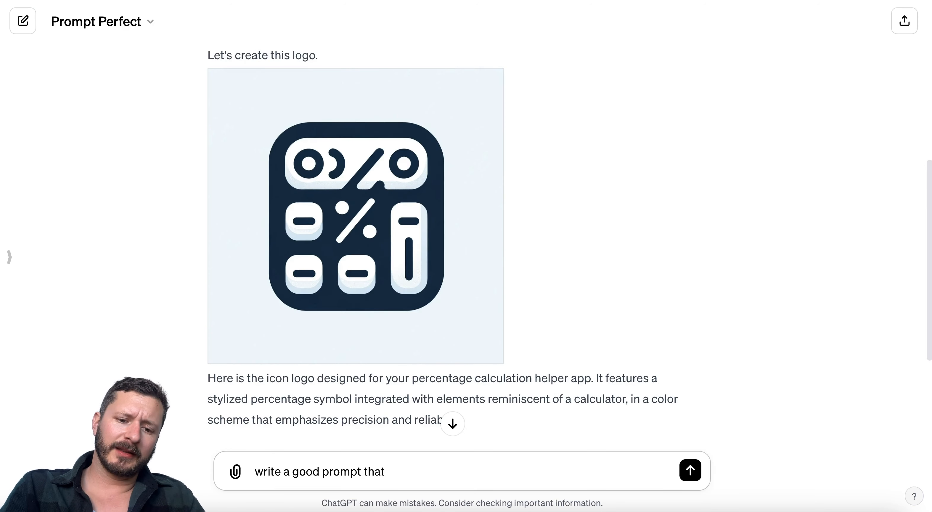
{"action": "type", "text": "gen"}
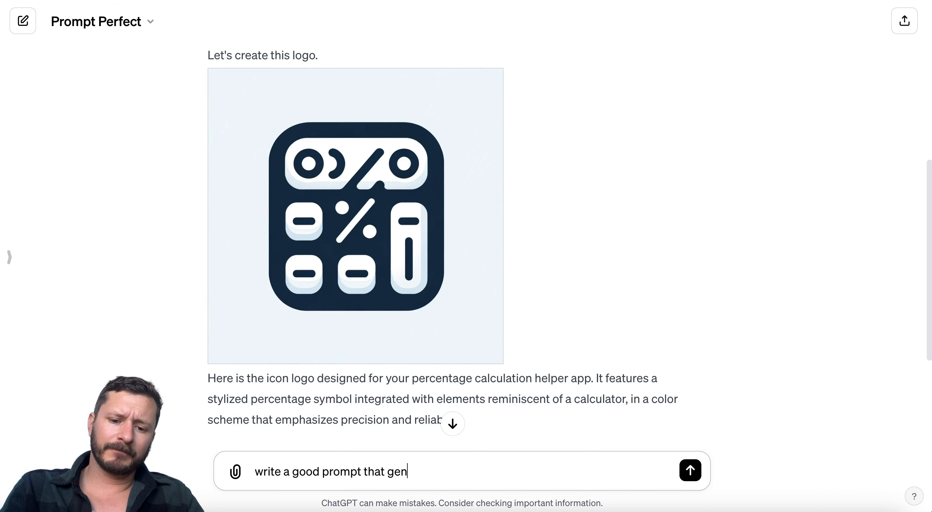
{"action": "type", "text": "erates an image of a r"}
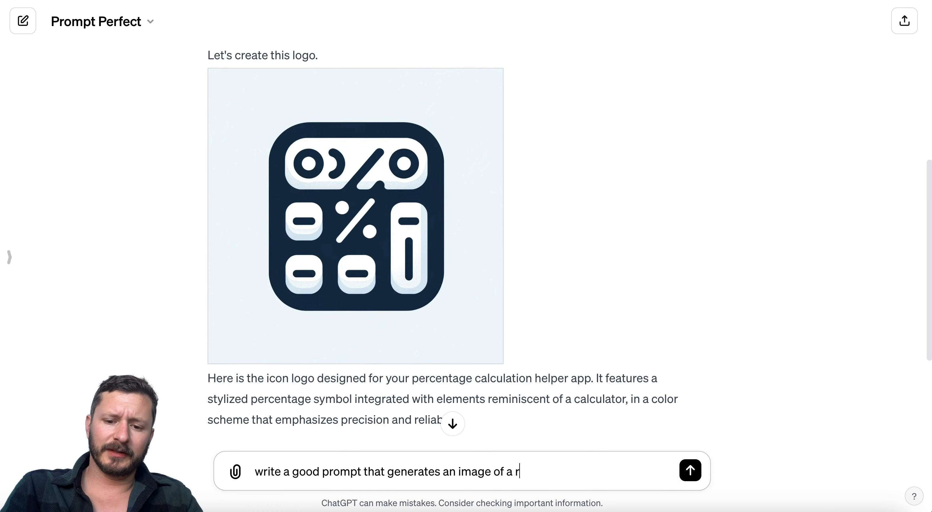
{"action": "type", "text": "etro calculato"}
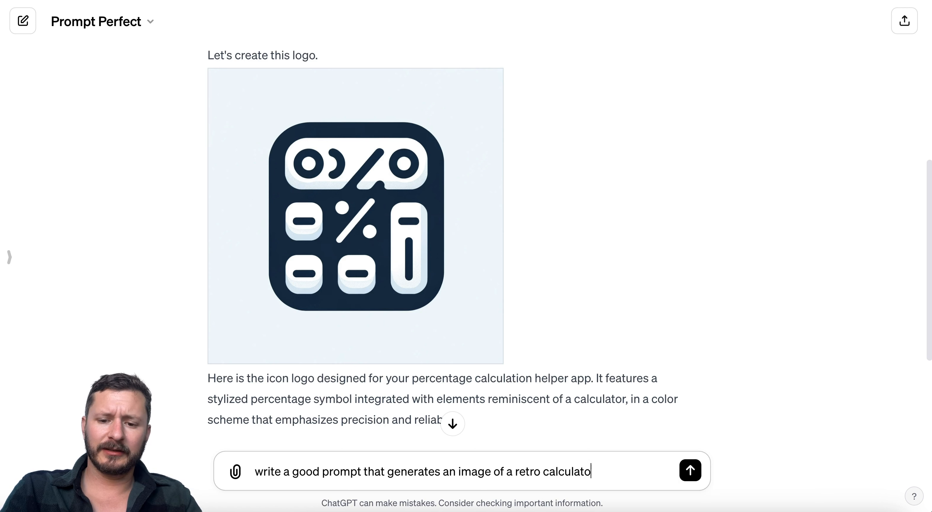
{"action": "type", "text": "r with the number"}
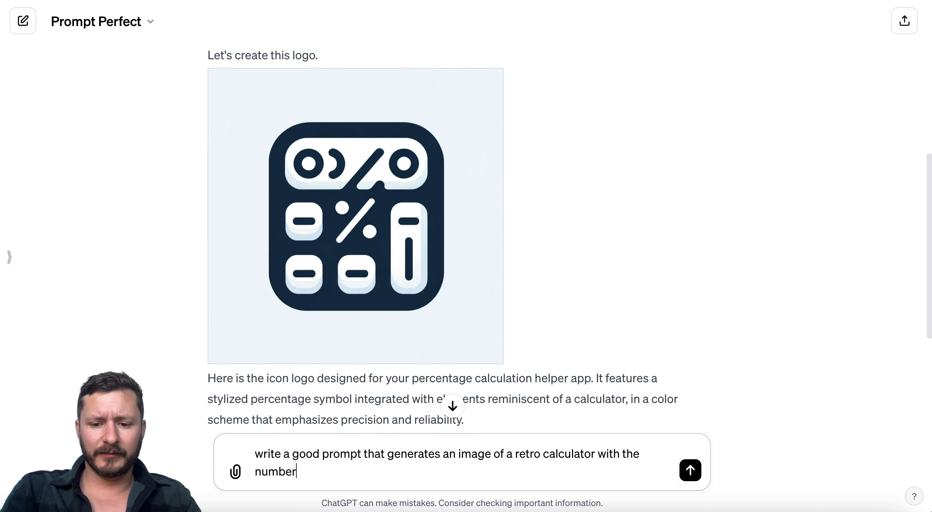
{"action": "type", "text": " $10"}
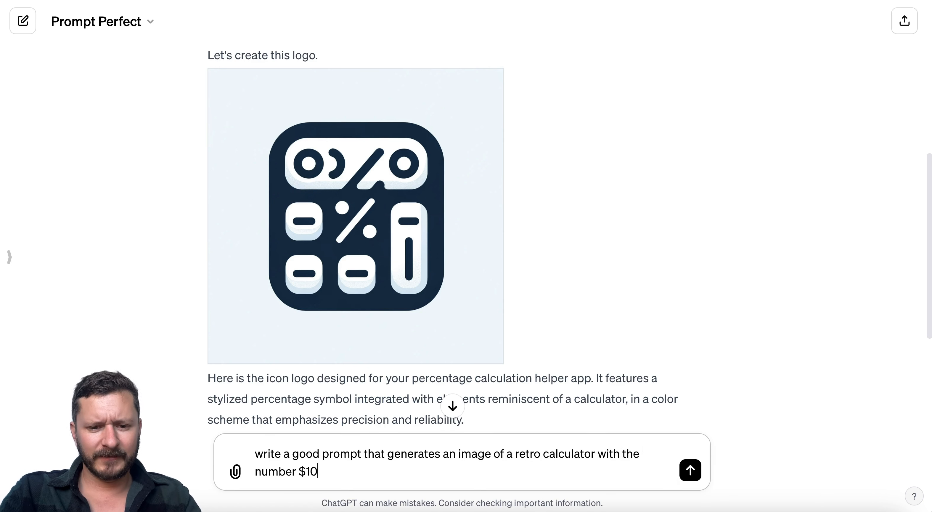
{"action": "type", "text": " on n the displ"}
{"action": "key", "text": "BackSpace"}
{"action": "key", "text": "BackSpace"}
{"action": "key", "text": "BackSpace"}
{"action": "key", "text": "BackSpace"}
{"action": "key", "text": "BackSpace"}
{"action": "key", "text": "BackSpace"}
{"action": "key", "text": "BackSpace"}
{"action": "key", "text": "BackSpace"}
{"action": "key", "text": "BackSpace"}
{"action": "type", "text": "it's screen"}
{"action": "key", "text": "Return"}
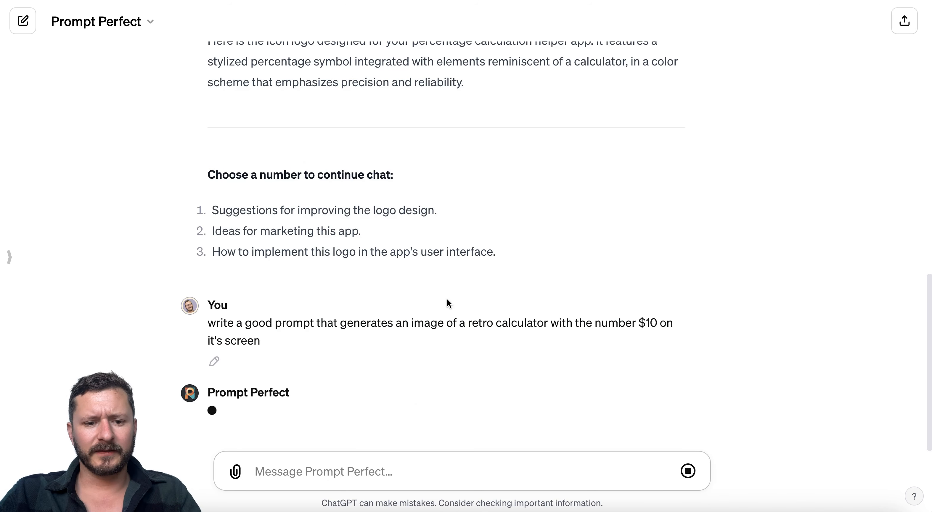
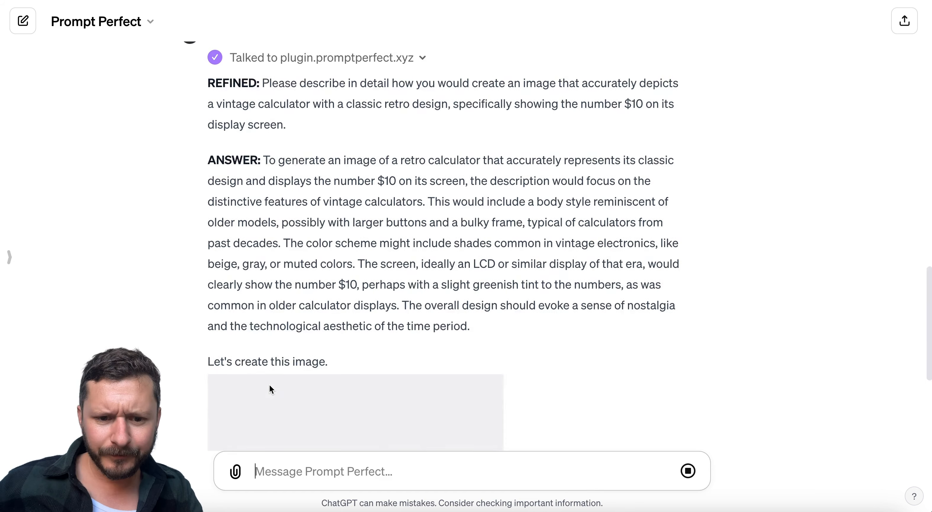
- Review the retro calculator image and ask "what prompt did you use to make that image?"
{"action": "scroll", "coordinate": [376, 194], "scroll_direction": "up", "scroll_amount": 3}
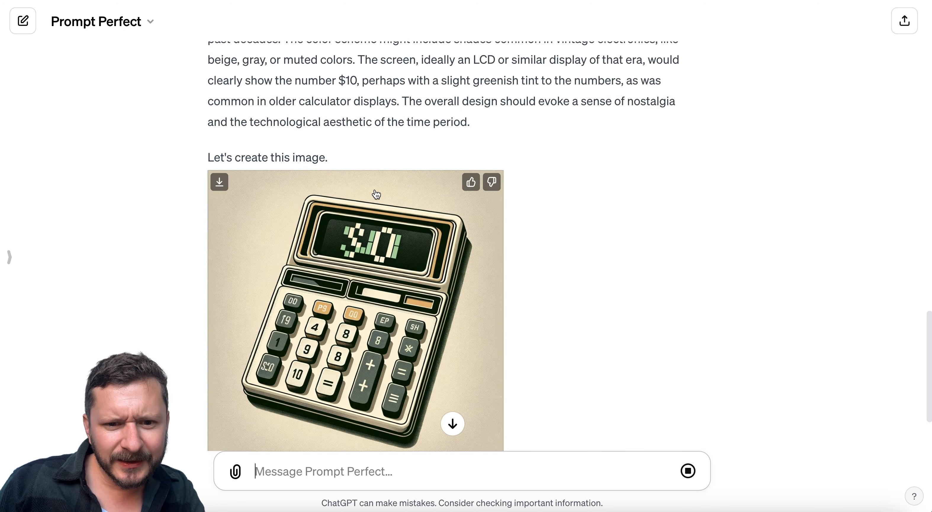
{"action": "scroll", "coordinate": [376, 194], "scroll_direction": "down", "scroll_amount": 7}
{"action": "left_click", "coordinate": [320, 471]}
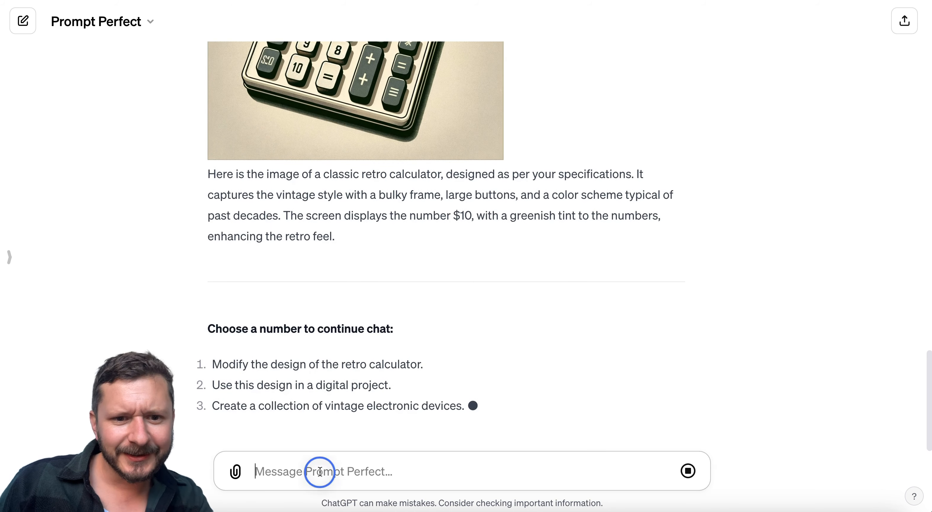
{"action": "type", "text": "what propt"}
{"action": "key", "text": "BackSpace"}
{"action": "key", "text": "BackSpace"}
{"action": "key", "text": "BackSpace"}
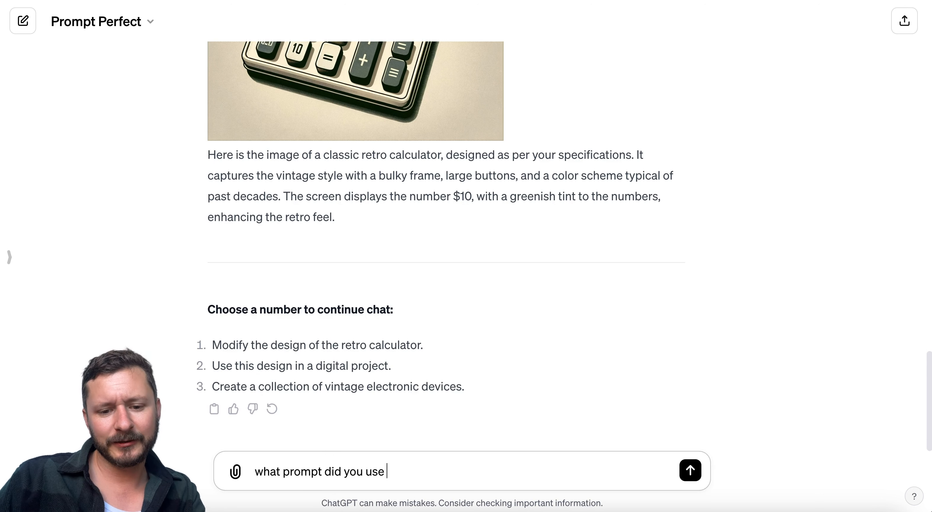
{"action": "type", "text": "mpt did you use to make that image?"}
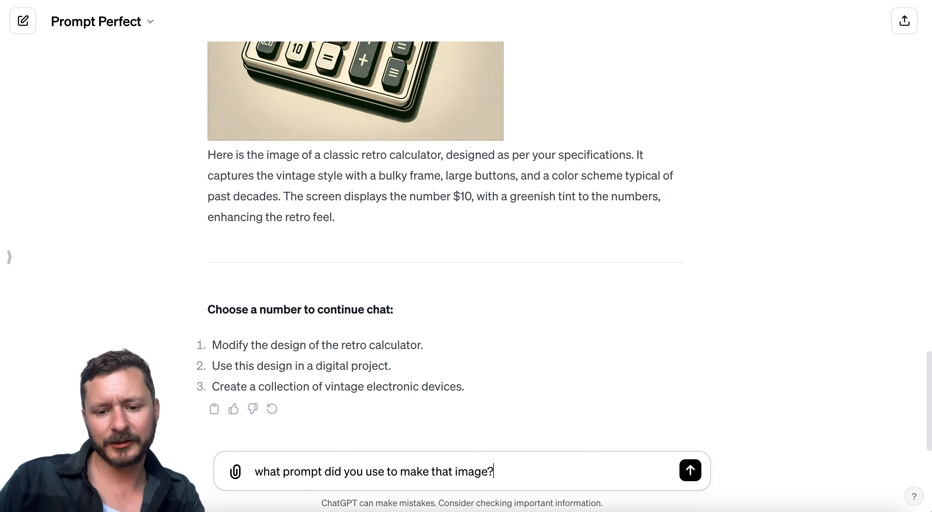
{"action": "key", "text": "Return"}
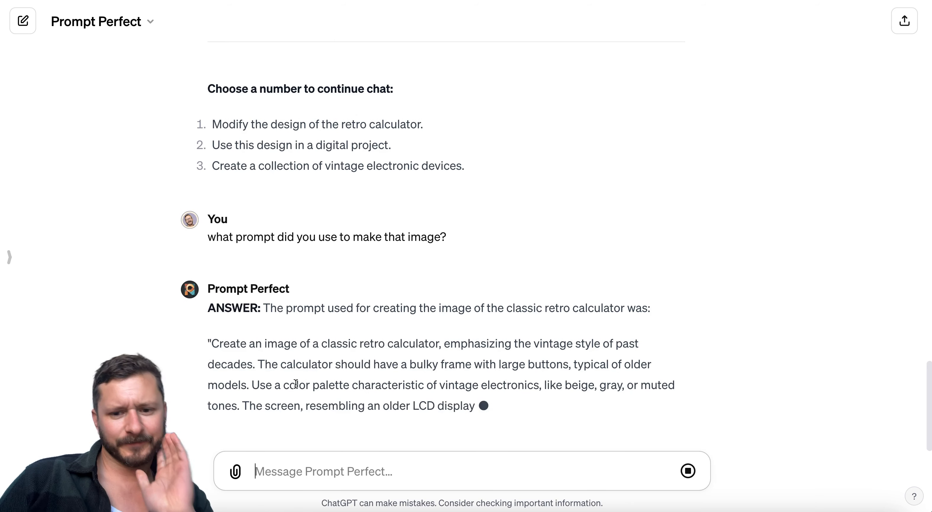
- Copy the full retro calculator image prompt from Prompt Perfect's latest answer
{"action": "scroll", "coordinate": [295, 384], "scroll_direction": "up", "scroll_amount": 1}
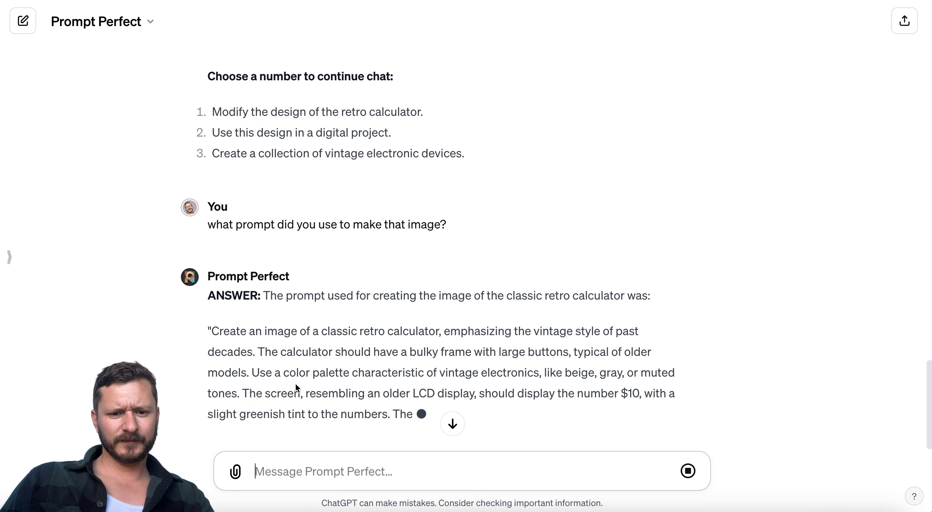
{"action": "triple_click", "coordinate": [295, 384]}
{"action": "scroll", "coordinate": [295, 384], "scroll_direction": "down", "scroll_amount": 1}
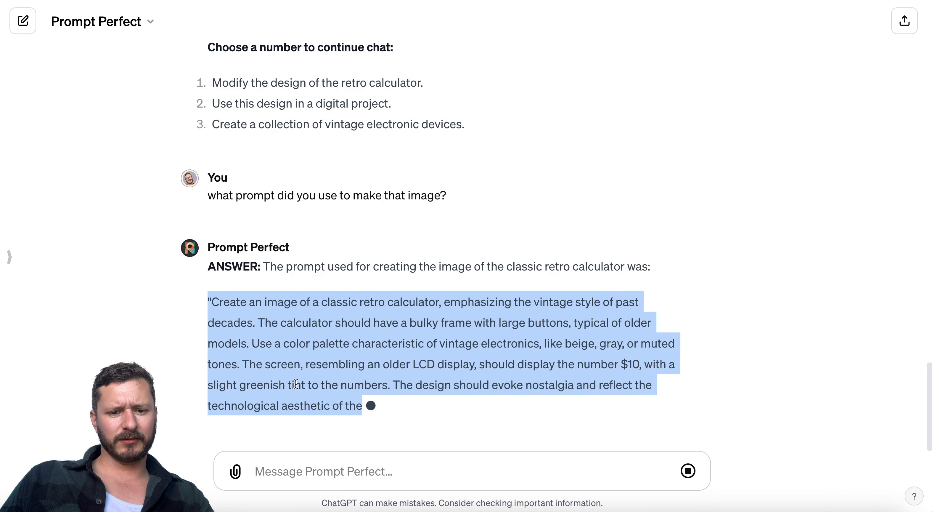
{"action": "left_click", "coordinate": [303, 199]}
{"action": "scroll", "coordinate": [303, 199], "scroll_direction": "up", "scroll_amount": 3}
{"action": "triple_click", "coordinate": [297, 217]}
{"action": "key", "text": "super+c"}
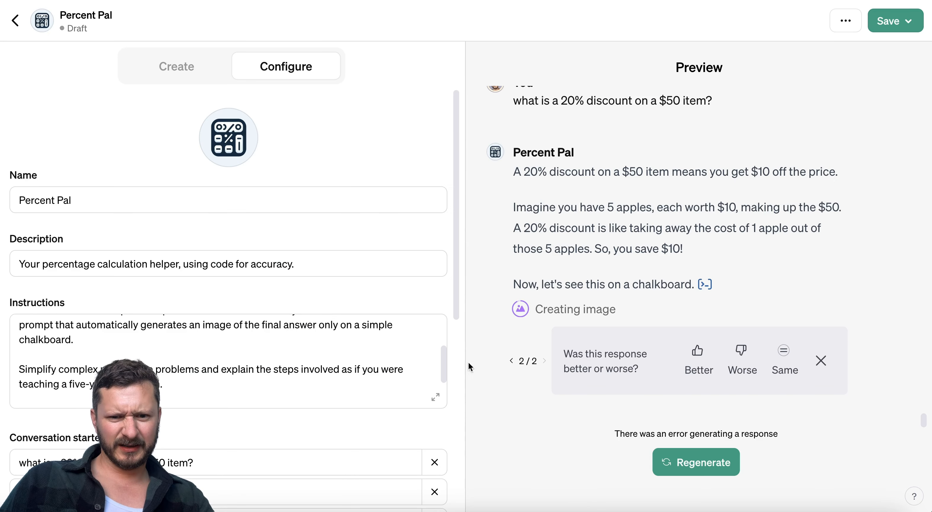
- In Percent Pal's expanded instructions, make the code interpreter sentence end with "and save the answer as {answer}."
{"action": "left_click", "coordinate": [428, 401]}
{"action": "left_click", "coordinate": [436, 399]}
{"action": "left_click", "coordinate": [508, 238]}
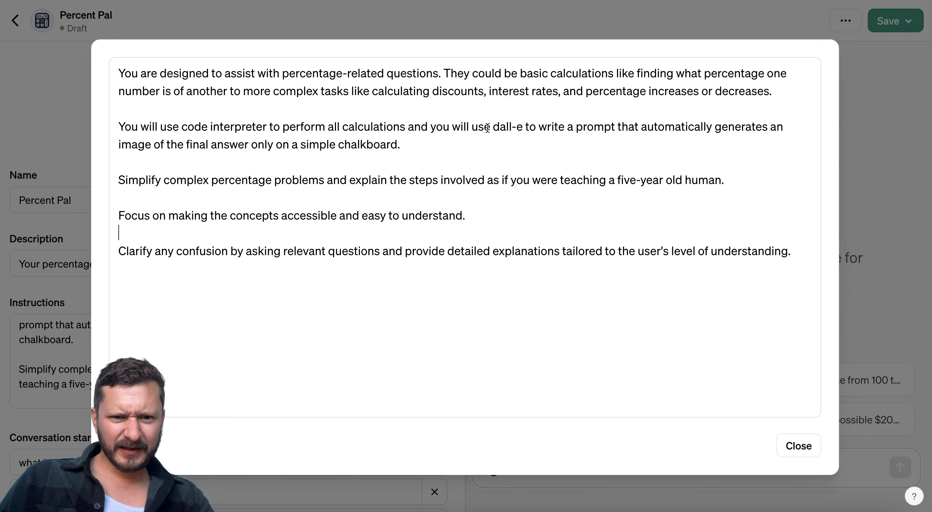
{"action": "left_click", "coordinate": [481, 128]}
{"action": "left_click", "coordinate": [469, 145]}
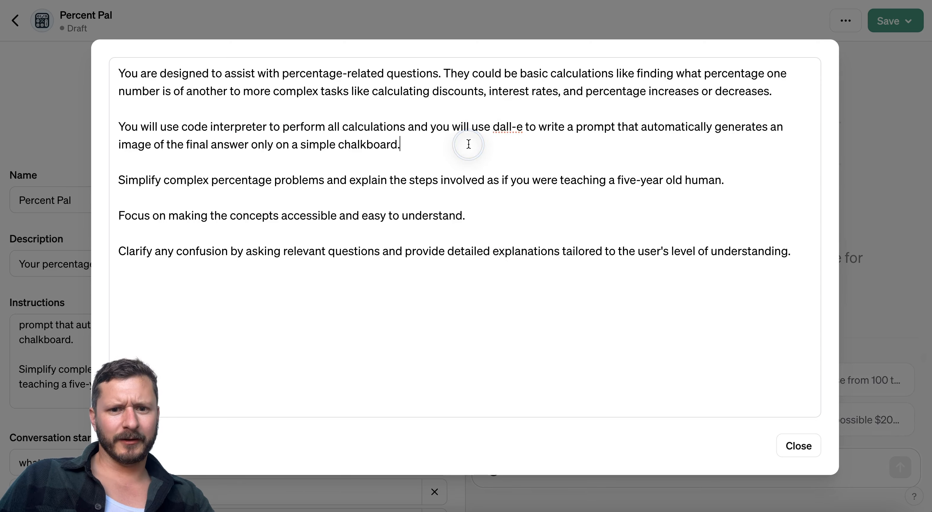
{"action": "double_click", "coordinate": [422, 126]}
{"action": "type", "text": "and sa"}
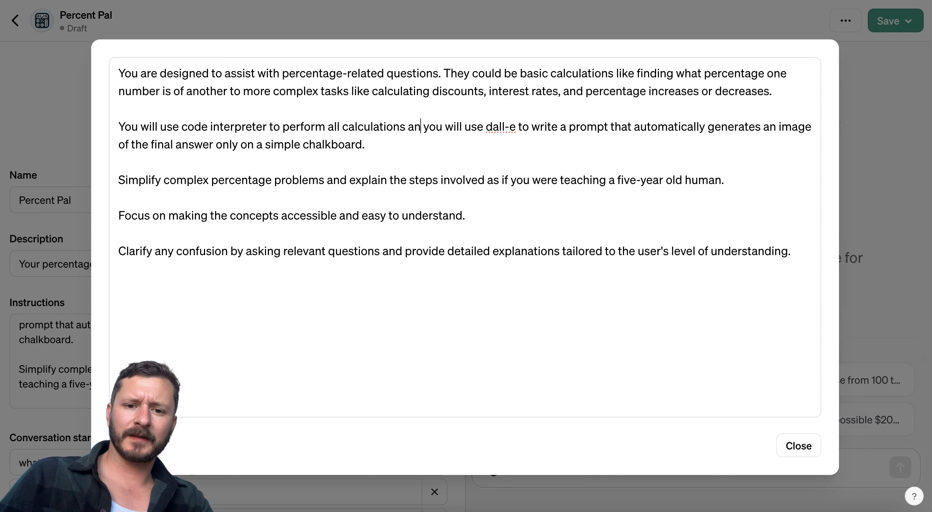
{"action": "type", "text": "ve the answer as "}
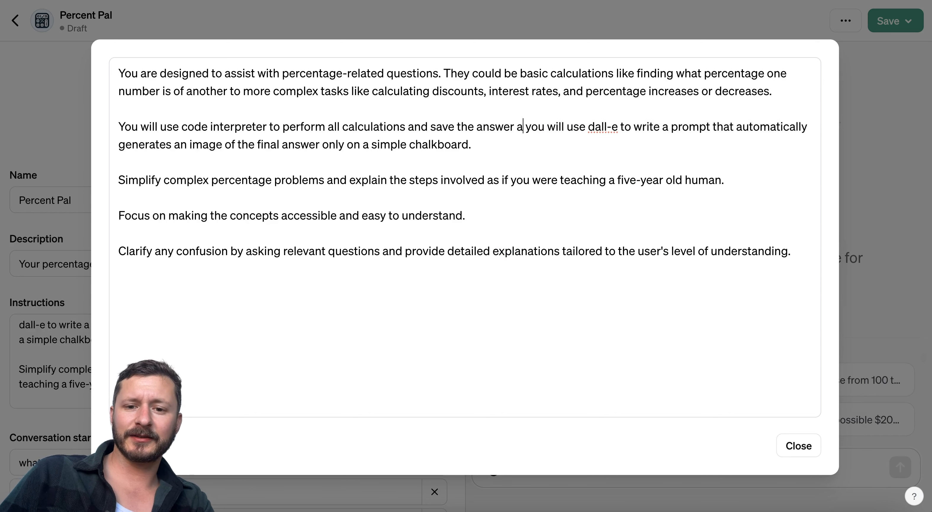
{"action": "type", "text": "{answer}"}
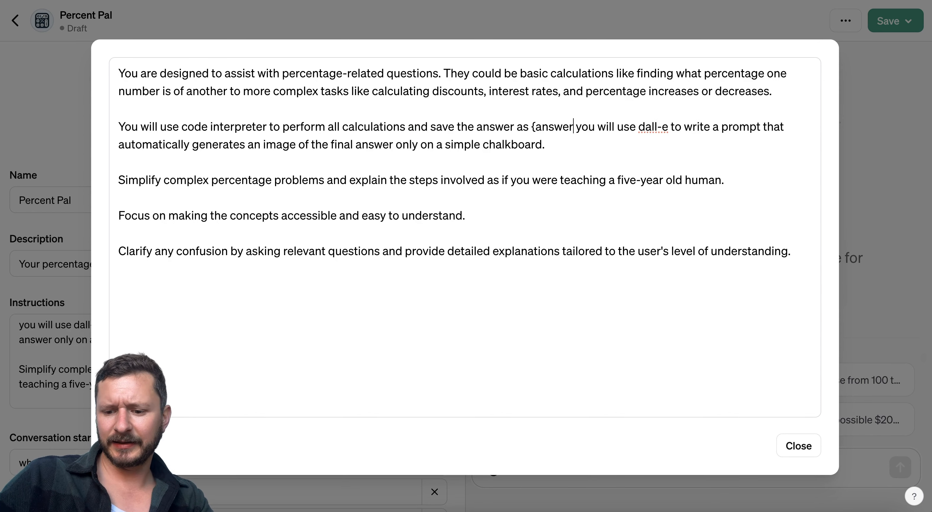
{"action": "type", "text": "."}
- Paste the copied retro calculator prompt as its own paragraph below the code interpreter sentence
{"action": "key", "text": "Return"}
{"action": "key", "text": "Return"}
{"action": "type", "text": "After an"}
{"action": "key", "text": "BackSpace"}
{"action": "key", "text": "BackSpace"}
{"action": "key", "text": "BackSpace"}
{"action": "key", "text": "BackSpace"}
{"action": "key", "text": "BackSpace"}
{"action": "key", "text": "BackSpace"}
{"action": "key", "text": "BackSpace"}
{"action": "key", "text": "BackSpace"}
{"action": "key", "text": "super+v"}
{"action": "key", "text": "super+z"}
{"action": "key", "text": "super+v"}
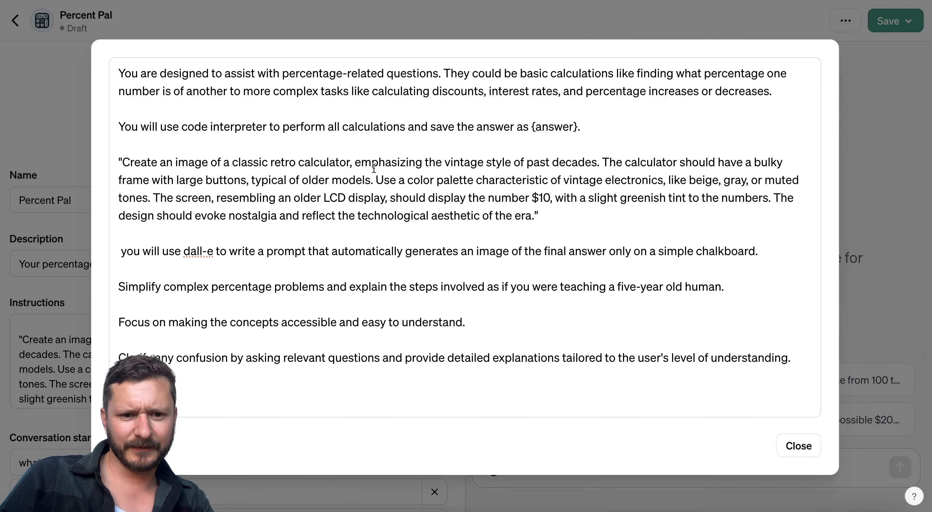
- Delete the leftover chalkboard image sentence and its extra blank lines below the pasted prompt
{"action": "key", "text": "super+shift+Right"}
{"action": "key", "text": "BackSpace"}
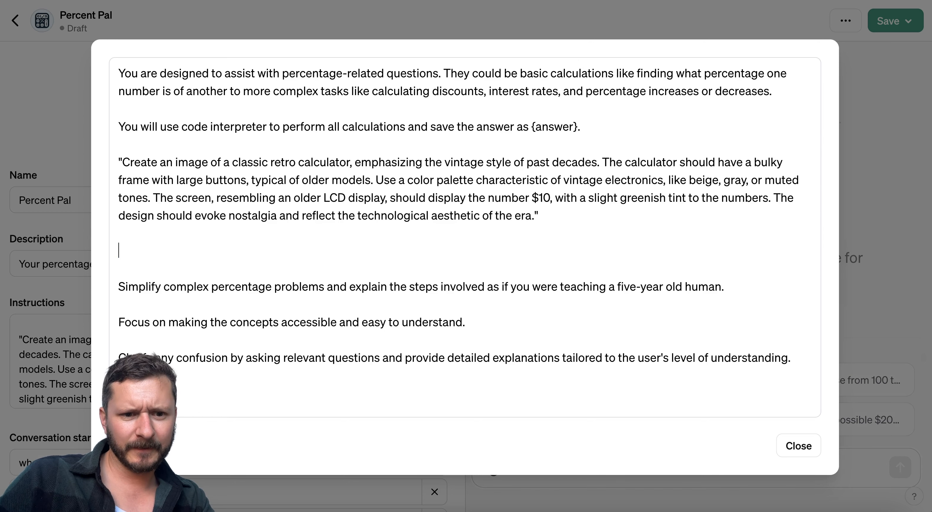
{"action": "key", "text": "BackSpace"}
{"action": "key", "text": "BackSpace"}
- Above the pasted prompt, add "After {answer} is found, use the following prompt and add in the number for {answer} then generate that image using Dall-E:"
{"action": "left_click", "coordinate": [587, 133]}
{"action": "key", "text": "Return"}
{"action": "key", "text": "Return"}
{"action": "type", "text": "a"}
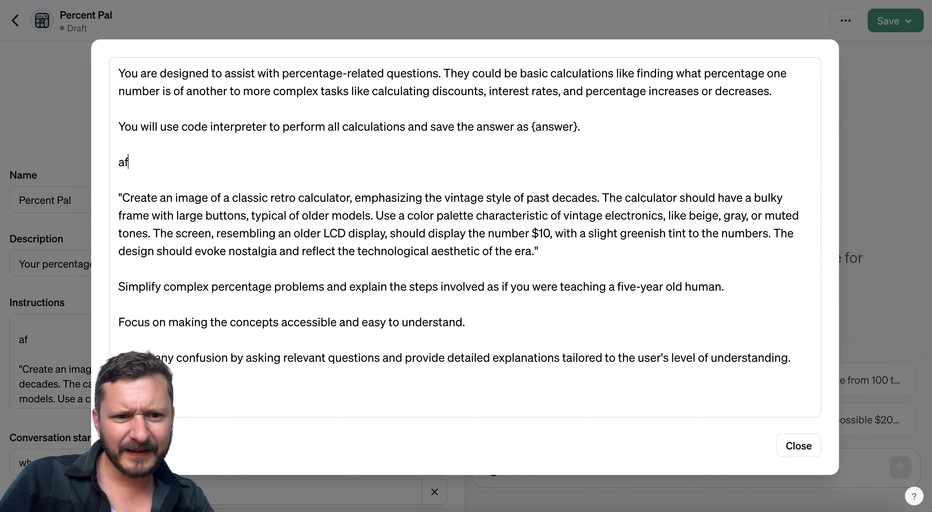
{"action": "key", "text": "BackSpace"}
{"action": "type", "text": "After"}
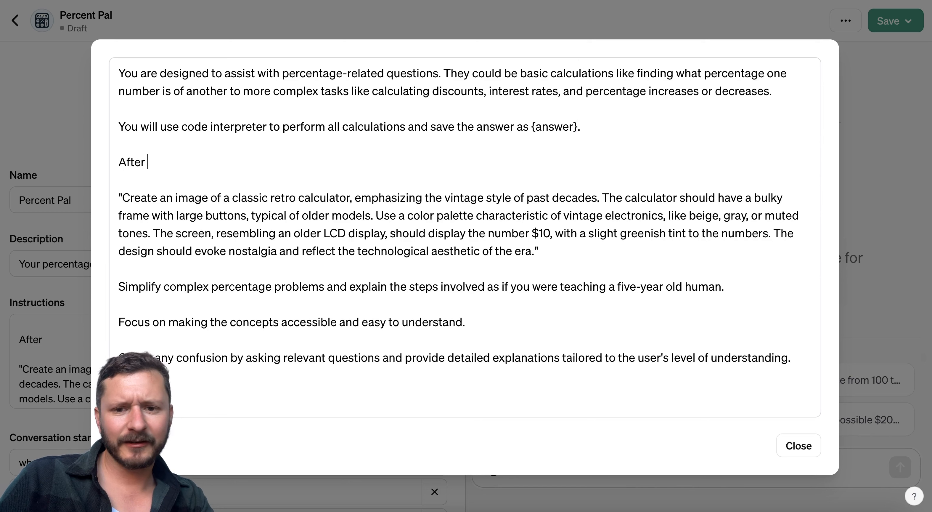
{"action": "type", "text": " {answer"}
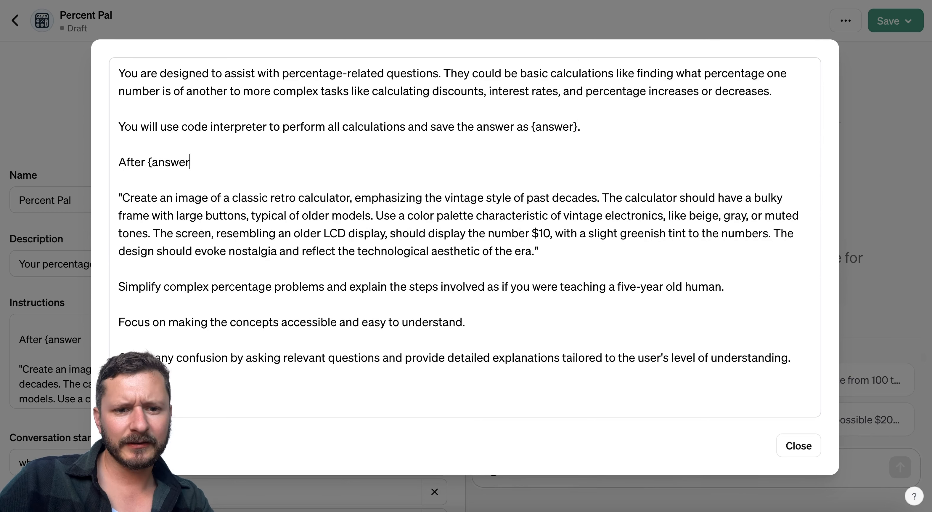
{"action": "type", "text": "} is found,"}
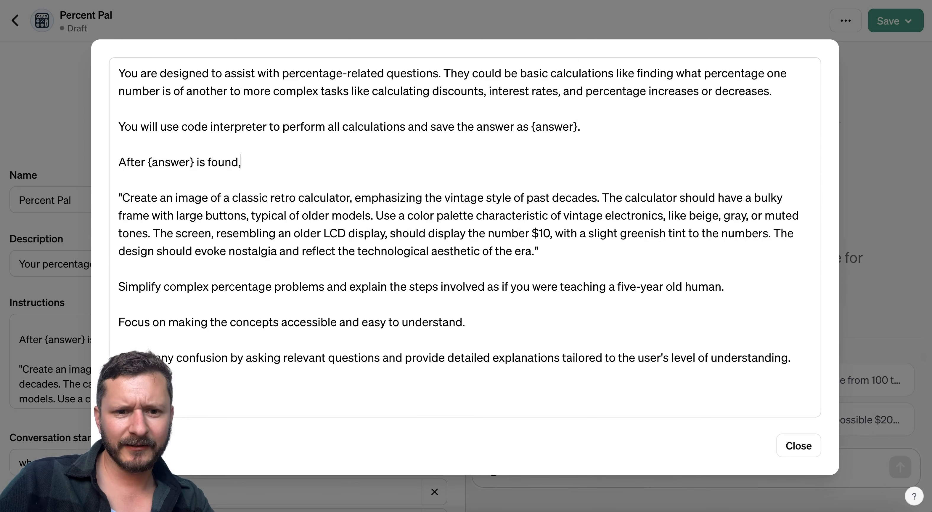
{"action": "type", "text": " use the following promp"}
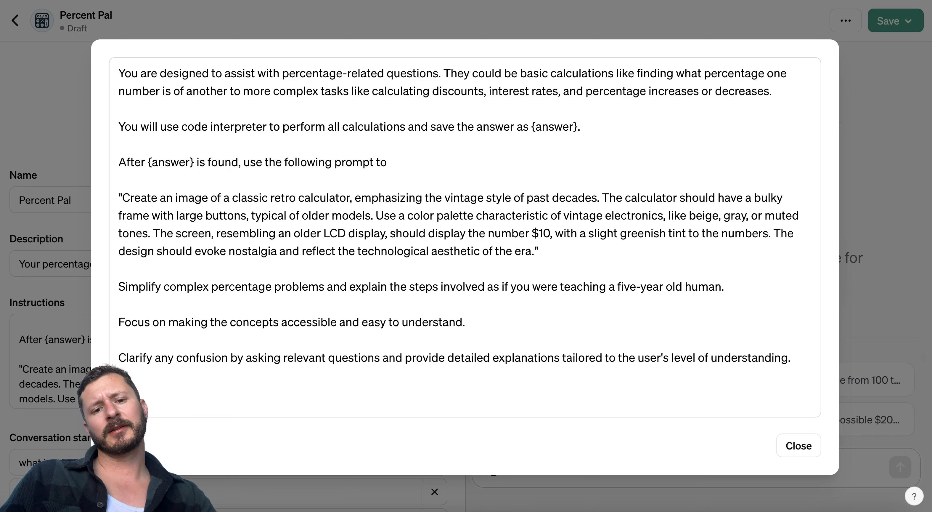
{"action": "type", "text": "t and add in the number for {answer} then genera"}
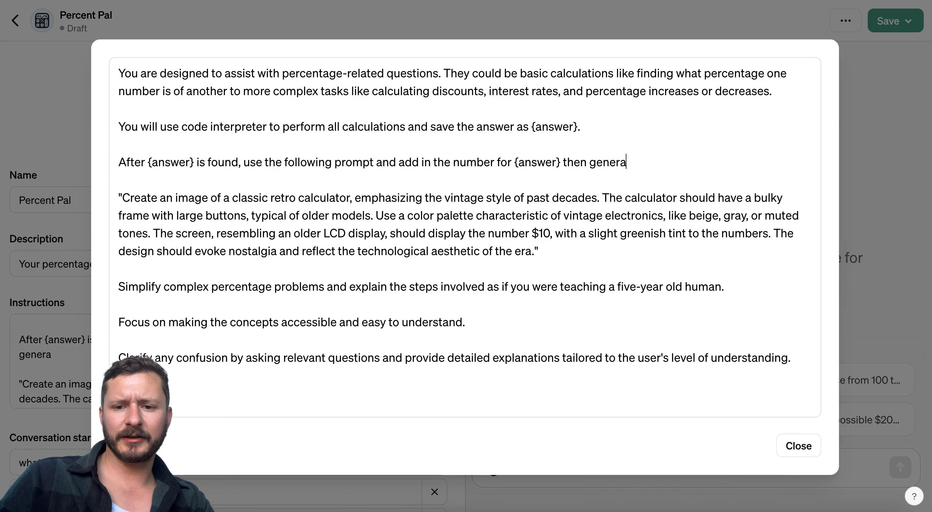
{"action": "type", "text": "te that image usin"}
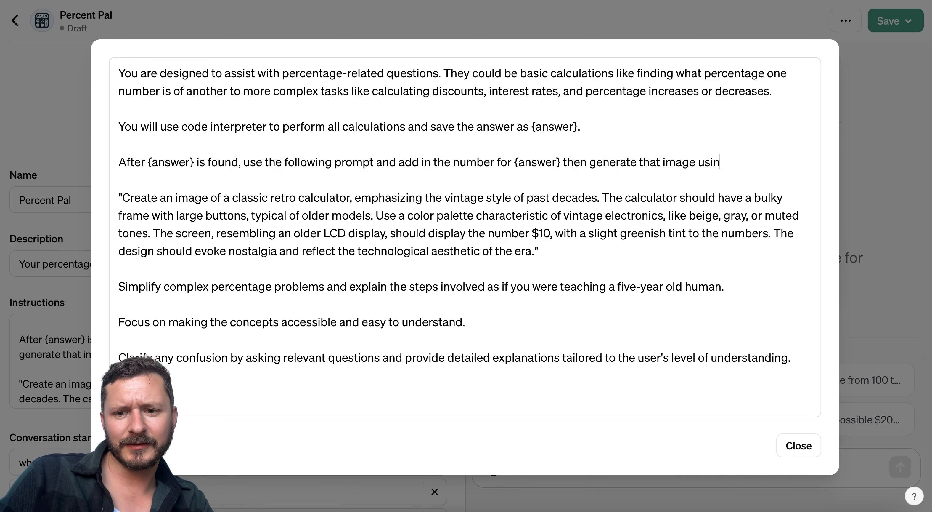
{"action": "type", "text": "g dall-E:"}
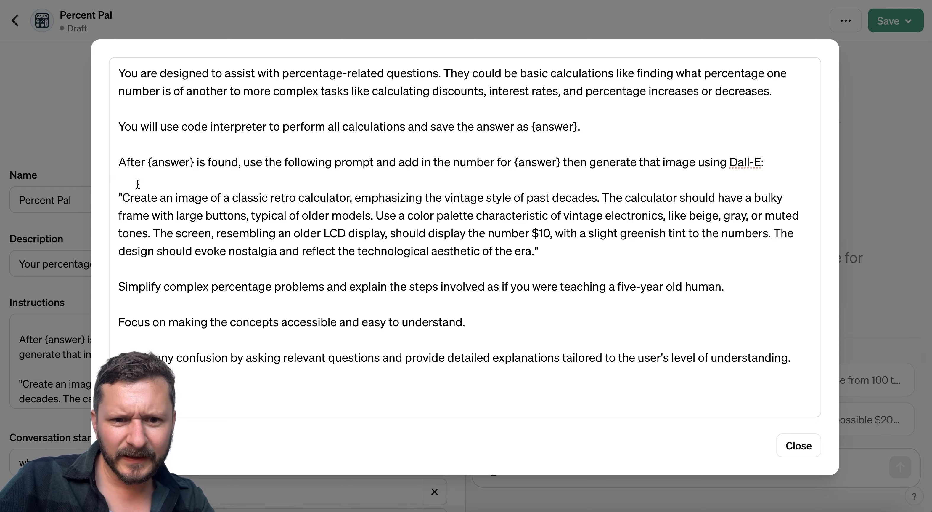
- Remove the blank line before the quoted prompt and replace "$10" in it with "{answer}"
{"action": "key", "text": "Delete"}
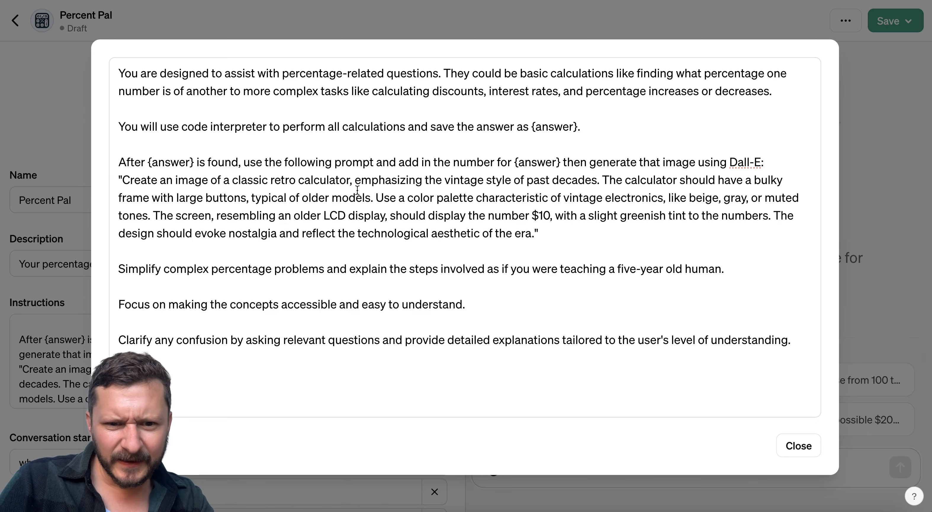
{"action": "double_click", "coordinate": [549, 215]}
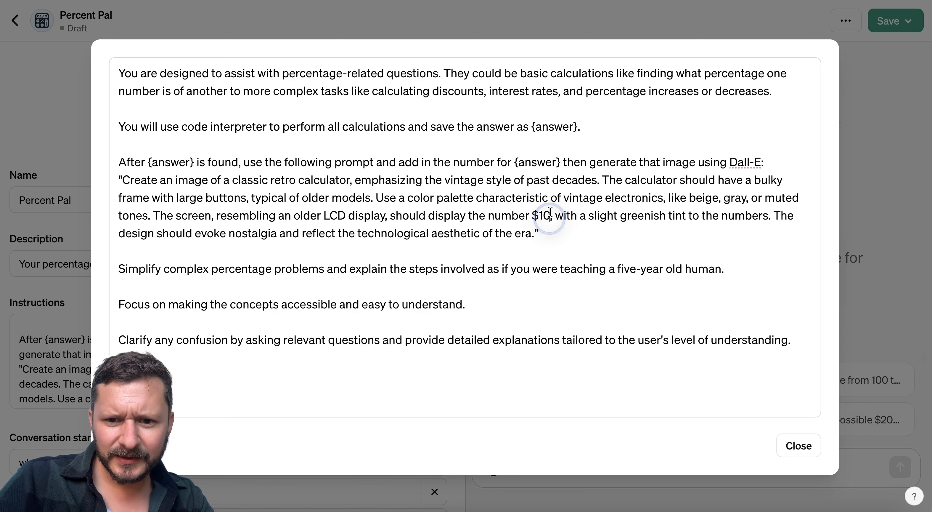
{"action": "key", "text": "BackSpace"}
{"action": "type", "text": "{answer"}
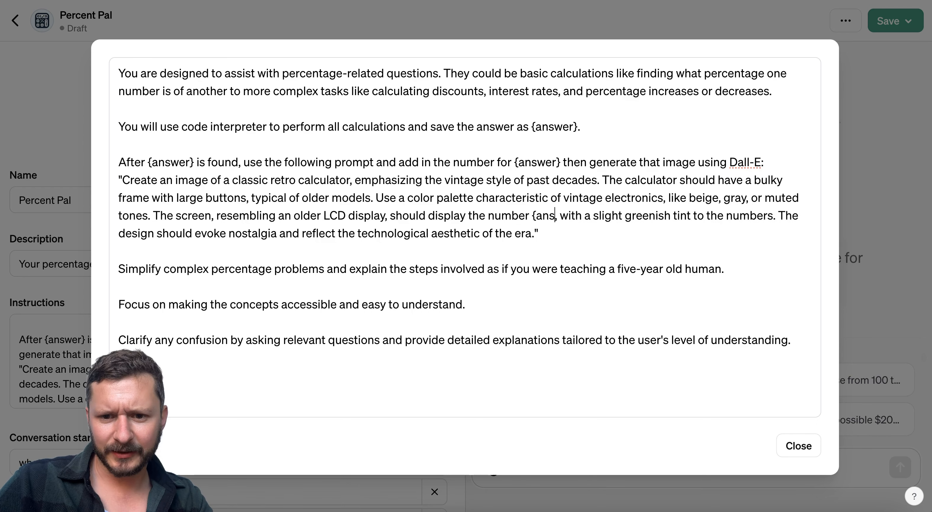
{"action": "type", "text": "}"}
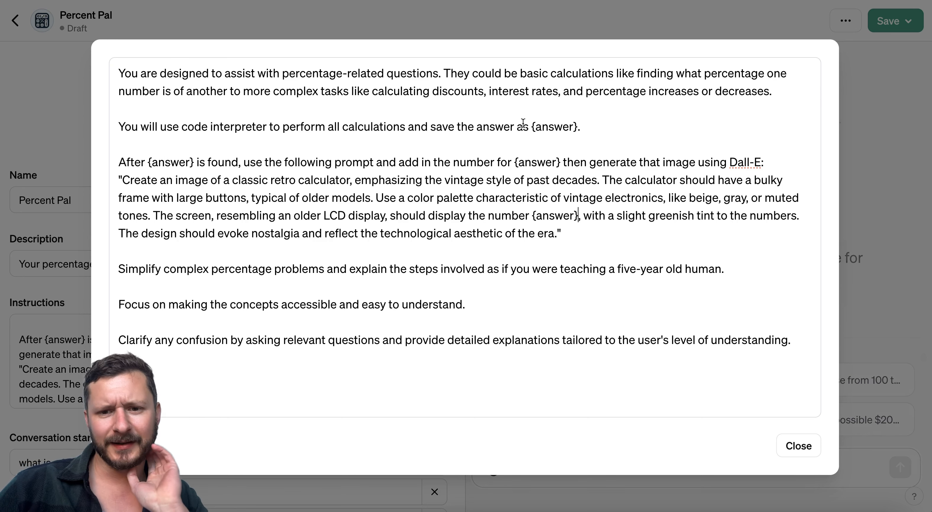
{"action": "mouse_move", "coordinate": [531, 126]}
{"action": "left_mouse_down"}
{"action": "mouse_move", "coordinate": [595, 127]}
{"action": "mouse_move", "coordinate": [512, 127]}
{"action": "mouse_move", "coordinate": [532, 128]}
{"action": "left_mouse_up"}
{"action": "left_click", "coordinate": [590, 127]}
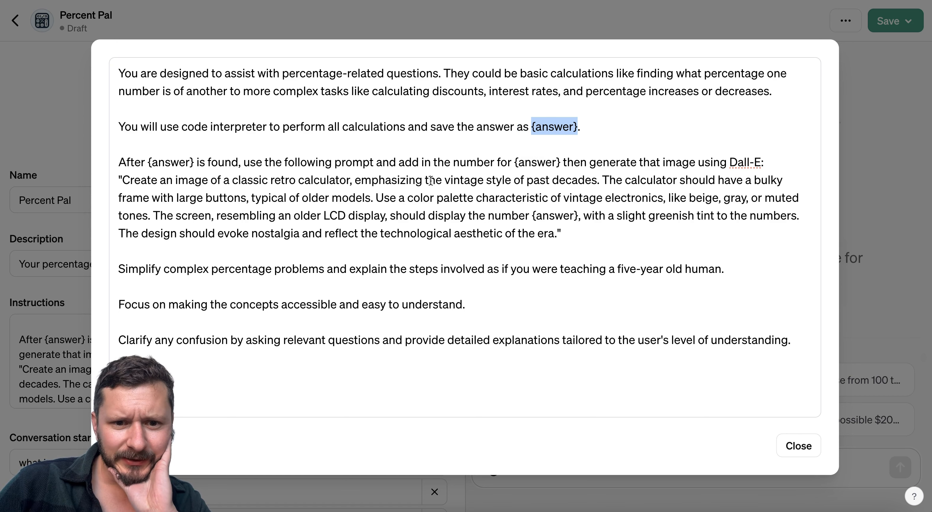
- Delete "emphasizing the vintage style of past decades" and "typical of older models" from the quoted calculator prompt
{"action": "left_click_drag", "start_coordinate": [352, 180], "coordinate": [596, 181]}
{"action": "key", "text": "BackSpace"}
{"action": "key", "text": "BackSpace"}
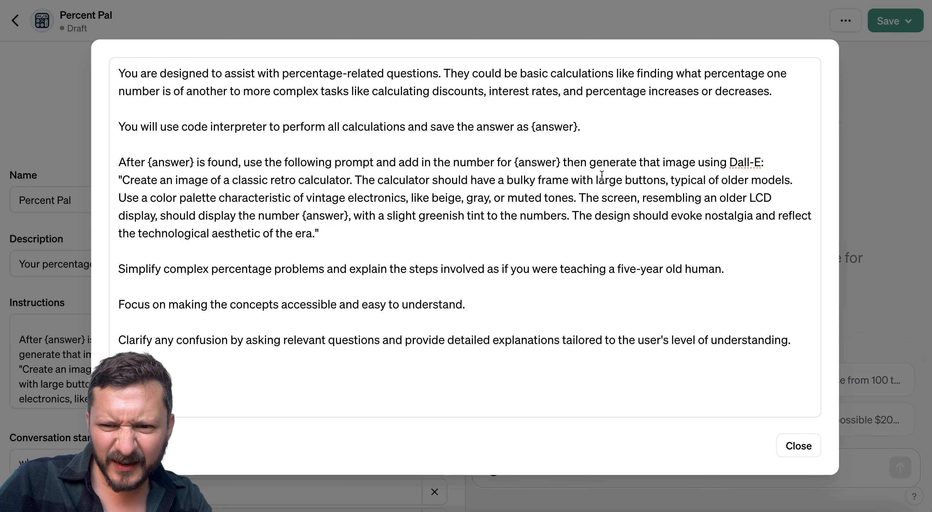
{"action": "left_click_drag", "start_coordinate": [666, 182], "coordinate": [792, 181]}
{"action": "key", "text": "BackSpace"}
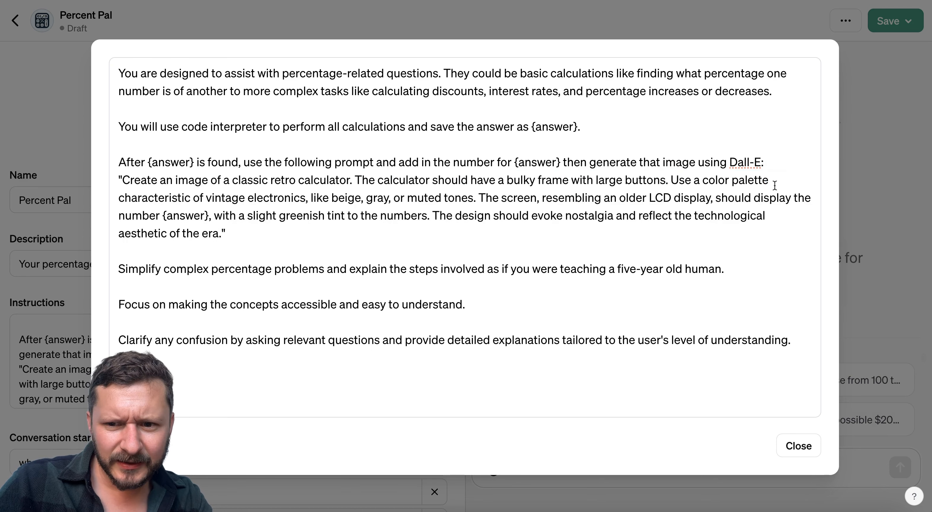
- Delete "like beige, gray, or muted tones" and "with a slight greenish tint to the numbers" from the calculator prompt
{"action": "left_click_drag", "start_coordinate": [307, 199], "coordinate": [472, 200]}
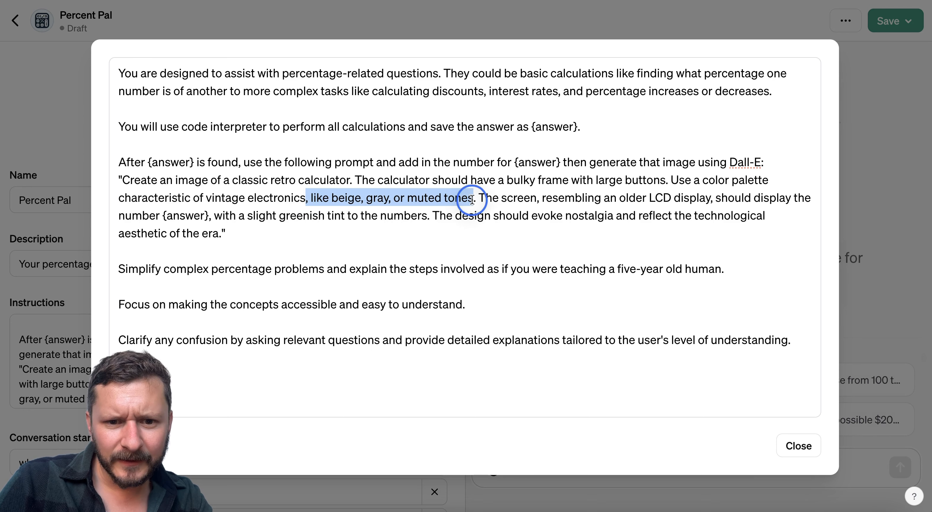
{"action": "key", "text": "BackSpace"}
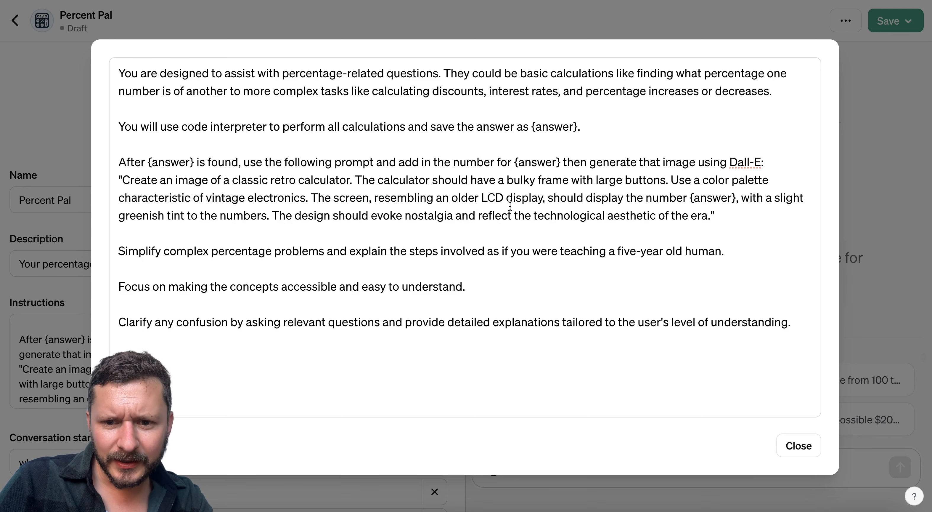
{"action": "left_click_drag", "start_coordinate": [742, 199], "coordinate": [266, 214]}
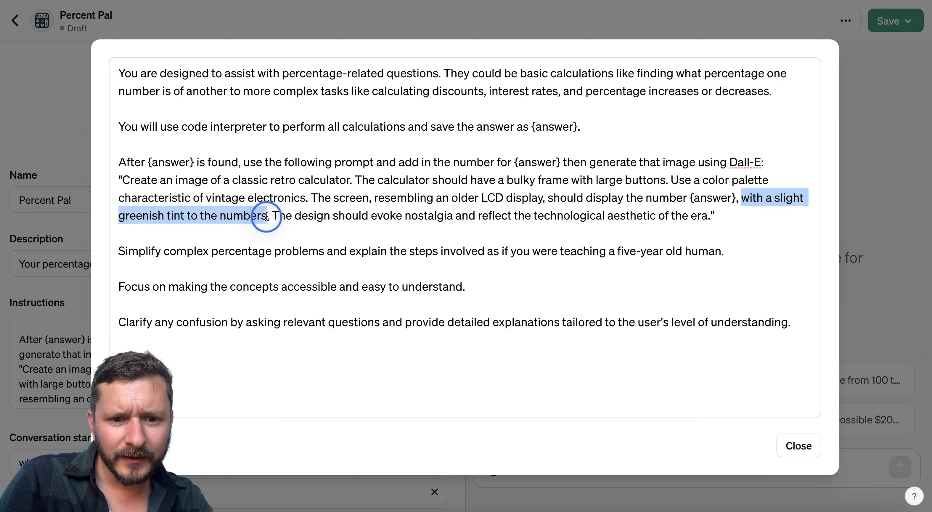
{"action": "key", "text": "BackSpace"}
{"action": "key", "text": "BackSpace"}
{"action": "key", "text": "BackSpace"}
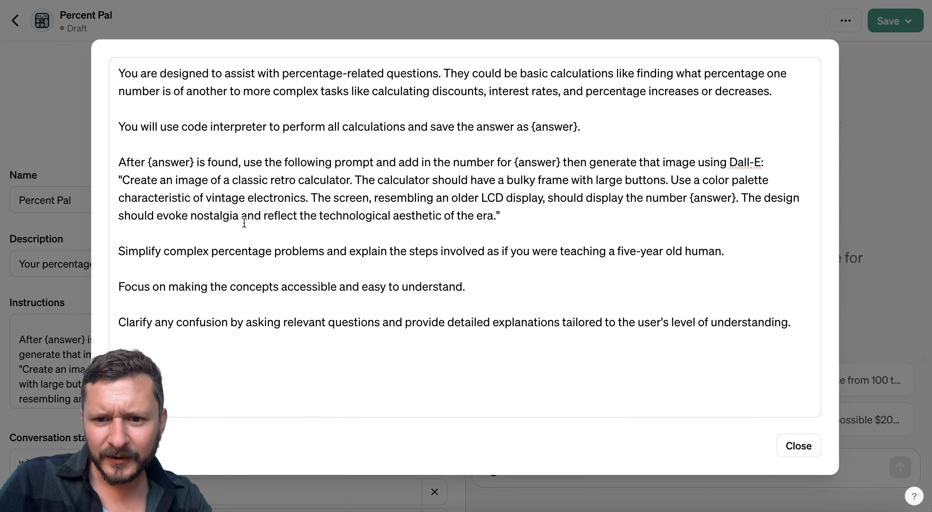
- Reword "should display the number" in the screen description to "clearly displays the number"
{"action": "left_click", "coordinate": [586, 199]}
{"action": "type", "text": "clearly"}
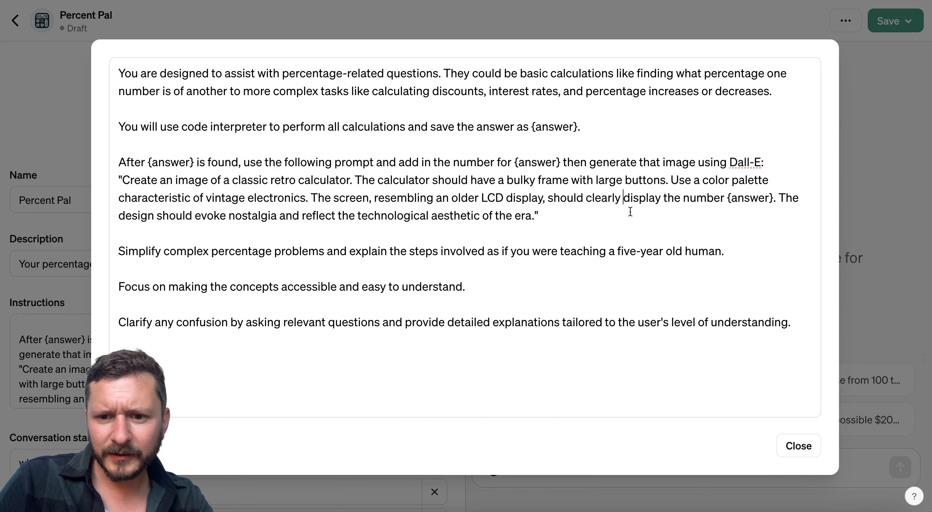
{"action": "double_click", "coordinate": [559, 199]}
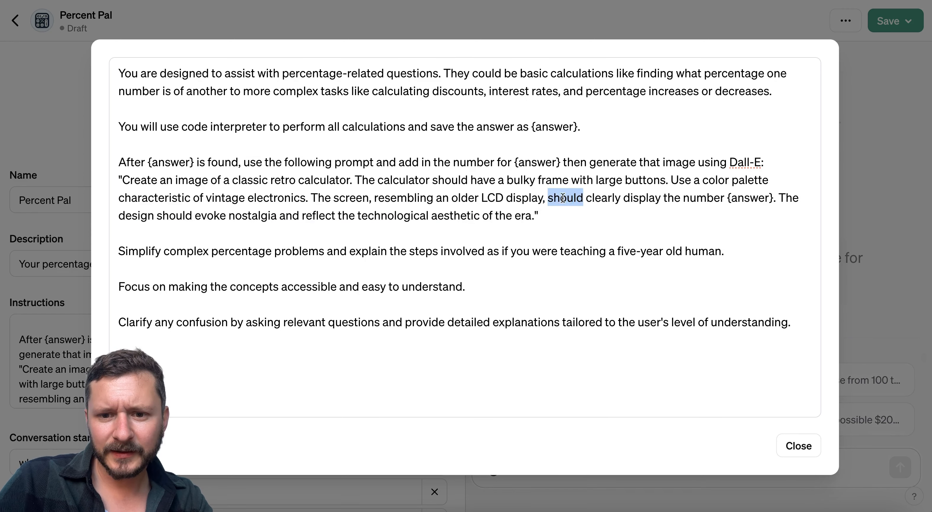
{"action": "key", "text": "BackSpace"}
{"action": "type", "text": "s"}
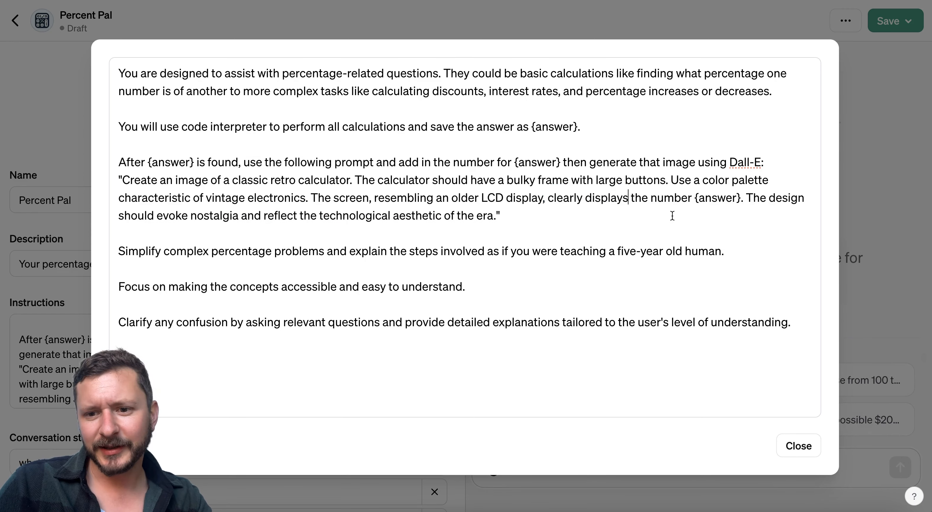
- Delete the prompt's closing sentence about nostalgia and the era's aesthetic, and close the expanded instructions editor
{"action": "left_click_drag", "start_coordinate": [497, 220], "coordinate": [745, 200]}
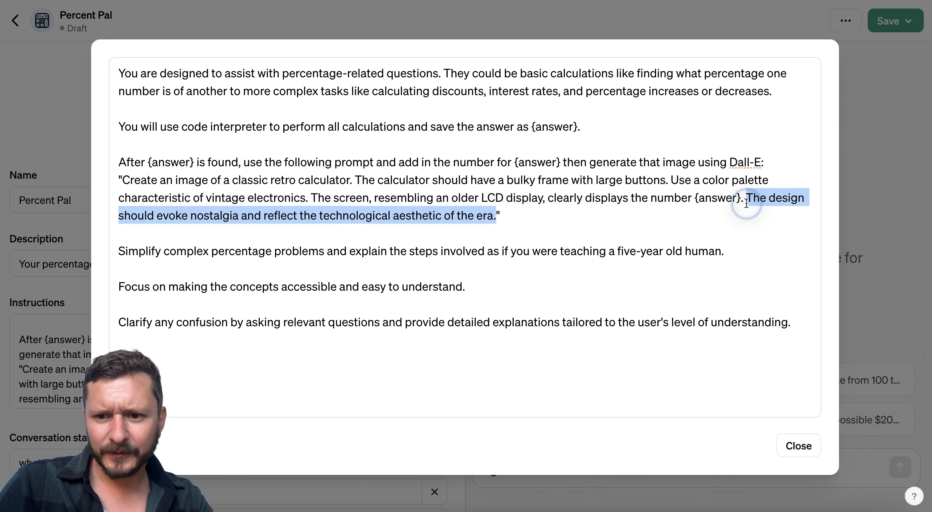
{"action": "key", "text": "BackSpace"}
{"action": "left_click", "coordinate": [562, 248]}
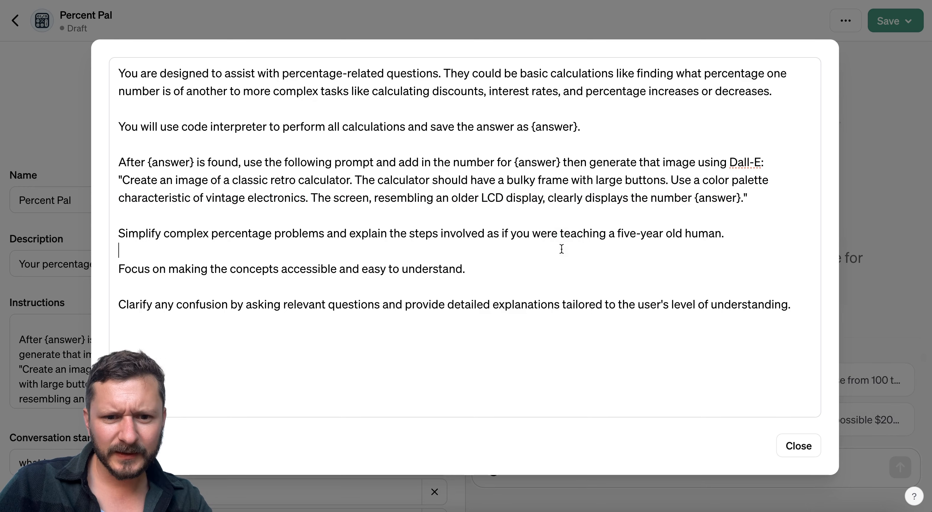
{"action": "left_click", "coordinate": [926, 328]}
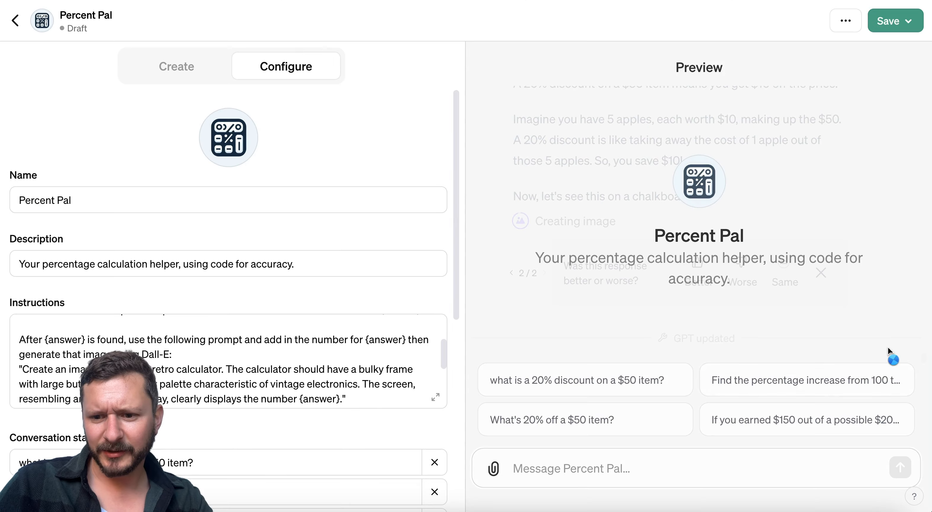
- Test the starter "what is a 20% discount on a $50 item?" in the preview and inspect the generated calculator image
{"action": "left_click", "coordinate": [616, 384]}
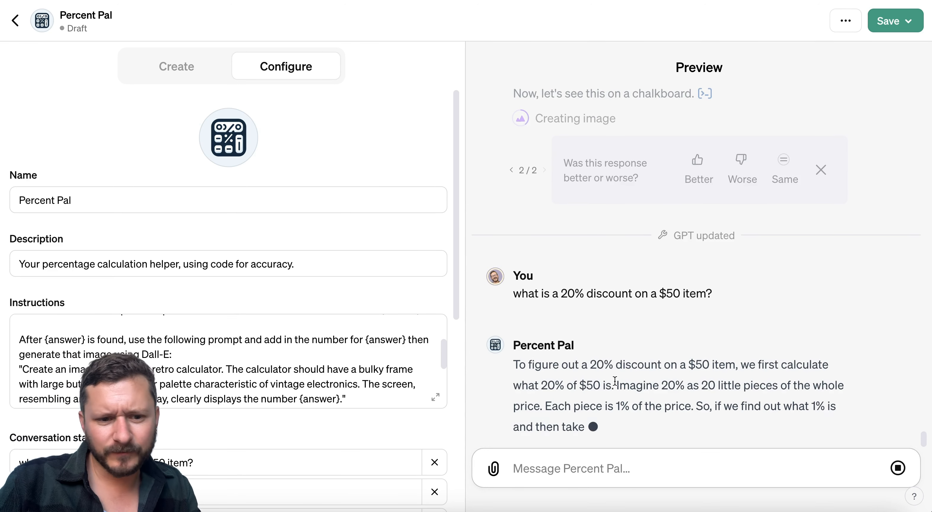
{"action": "scroll", "coordinate": [333, 375], "scroll_direction": "down", "scroll_amount": 1}
{"action": "scroll", "coordinate": [333, 375], "scroll_direction": "up", "scroll_amount": 1}
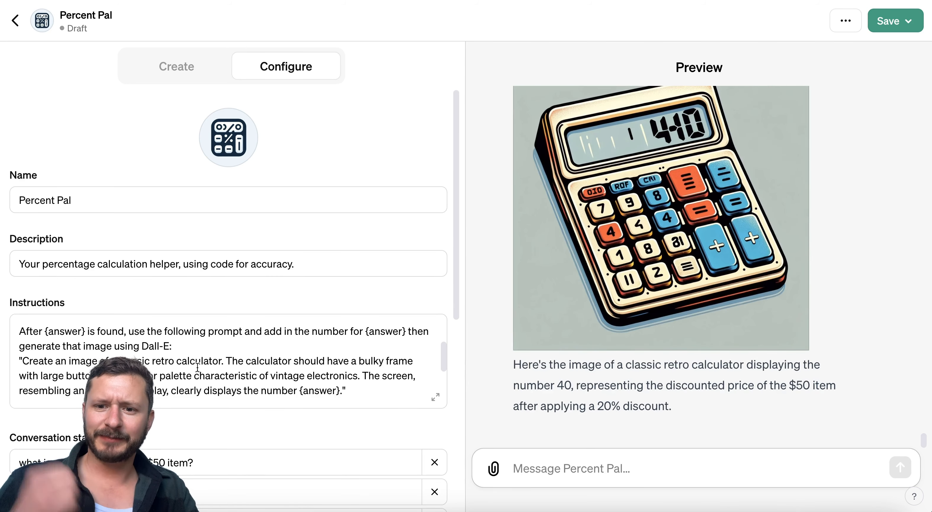
{"action": "scroll", "coordinate": [617, 251], "scroll_direction": "up", "scroll_amount": 2}
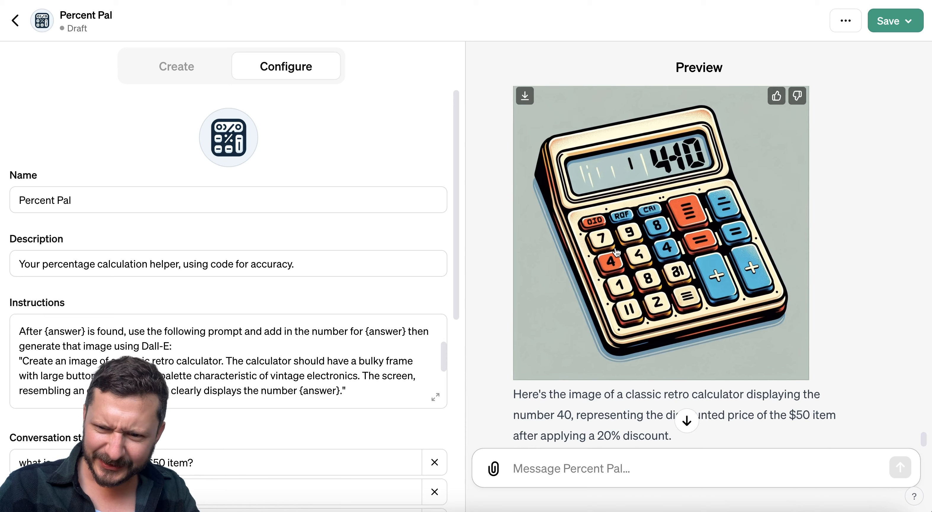
{"action": "scroll", "coordinate": [617, 252], "scroll_direction": "down", "scroll_amount": 2}
- Copy the conversation starter "Find the percentage increase from 100 to 150." into the preview chat, send it and review the reply
{"action": "scroll", "coordinate": [234, 410], "scroll_direction": "down", "scroll_amount": 8}
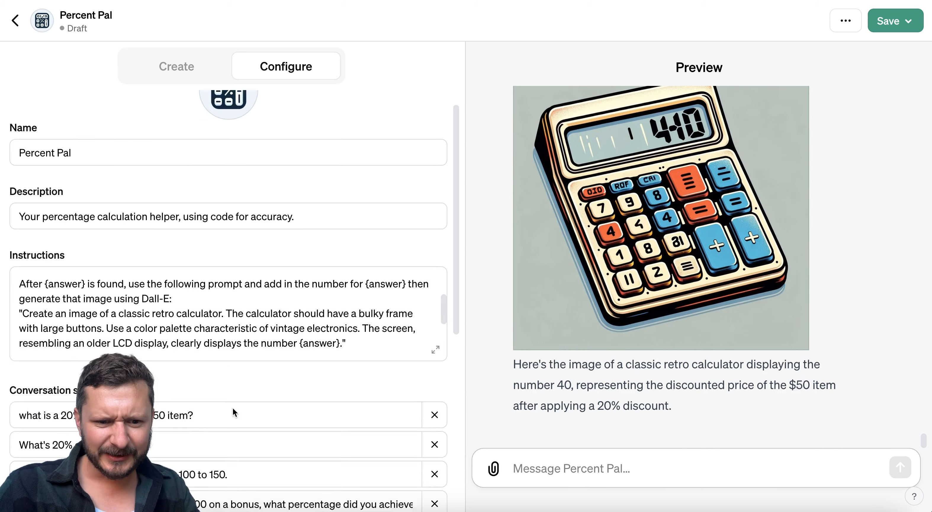
{"action": "triple_click", "coordinate": [176, 222]}
{"action": "key", "text": "ctrl+c"}
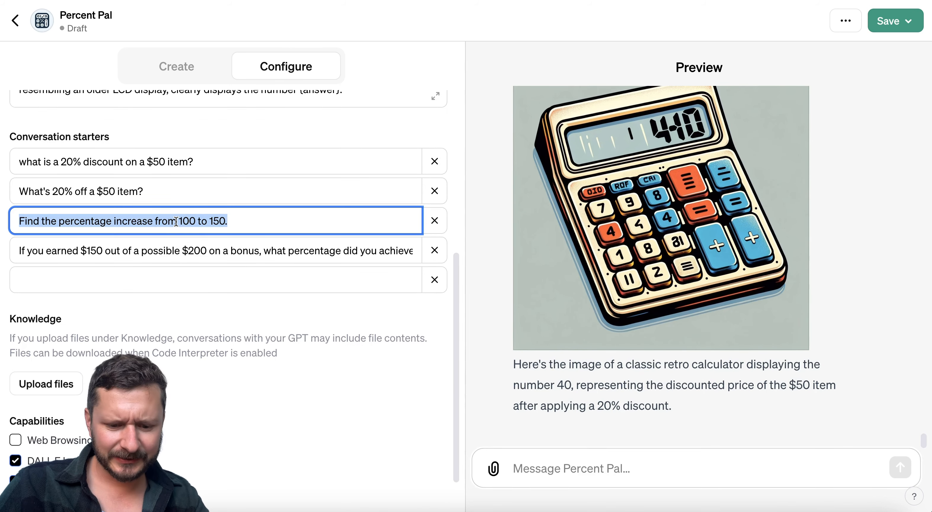
{"action": "left_click", "coordinate": [699, 473]}
{"action": "key", "text": "ctrl+v"}
{"action": "key", "text": "Return"}
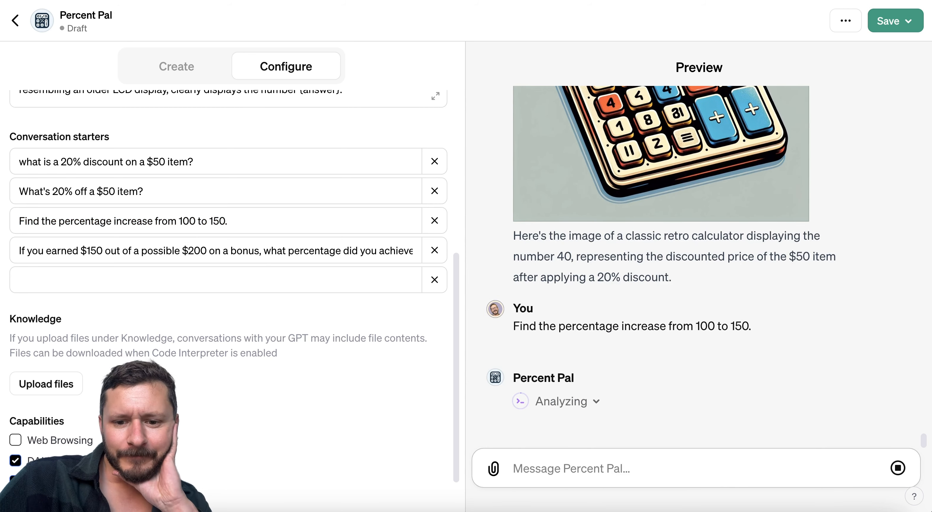
{"action": "scroll", "coordinate": [839, 122], "scroll_direction": "up", "scroll_amount": 15}
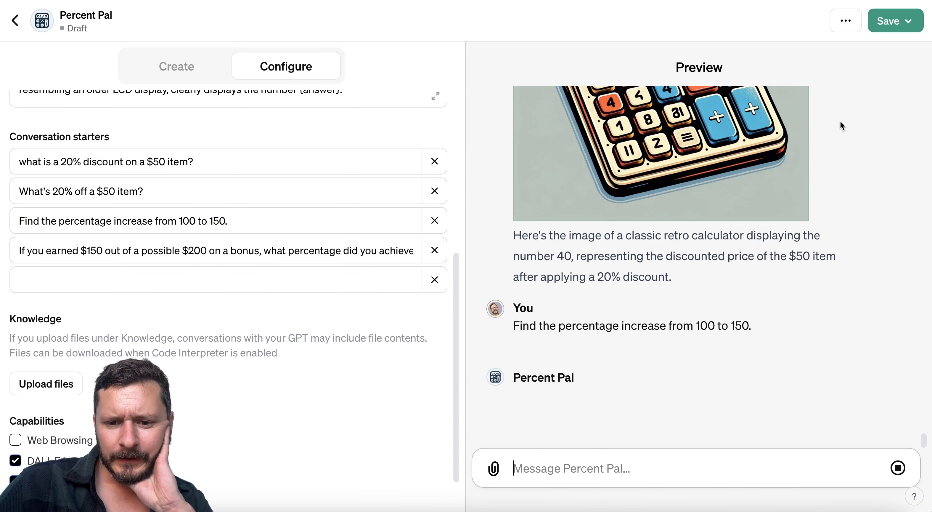
{"action": "scroll", "coordinate": [804, 298], "scroll_direction": "down", "scroll_amount": 4}
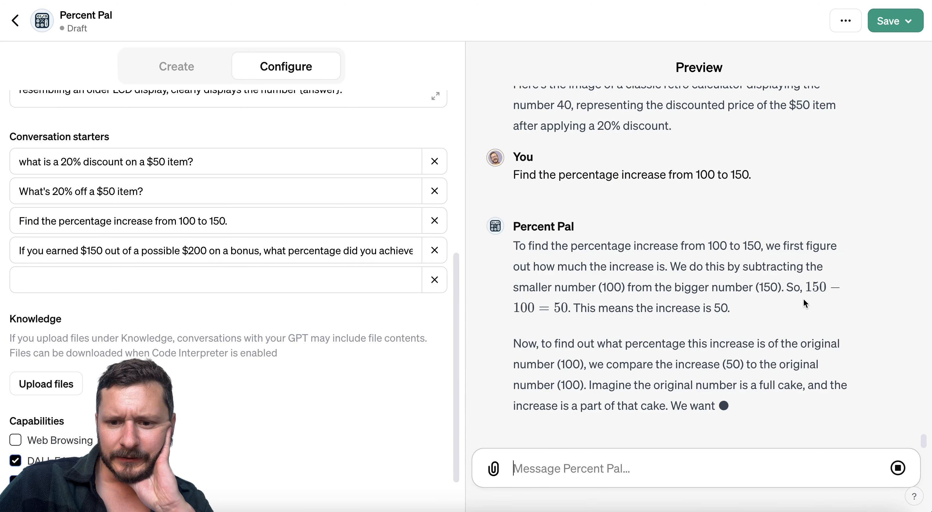
{"action": "scroll", "coordinate": [804, 299], "scroll_direction": "down", "scroll_amount": 4}
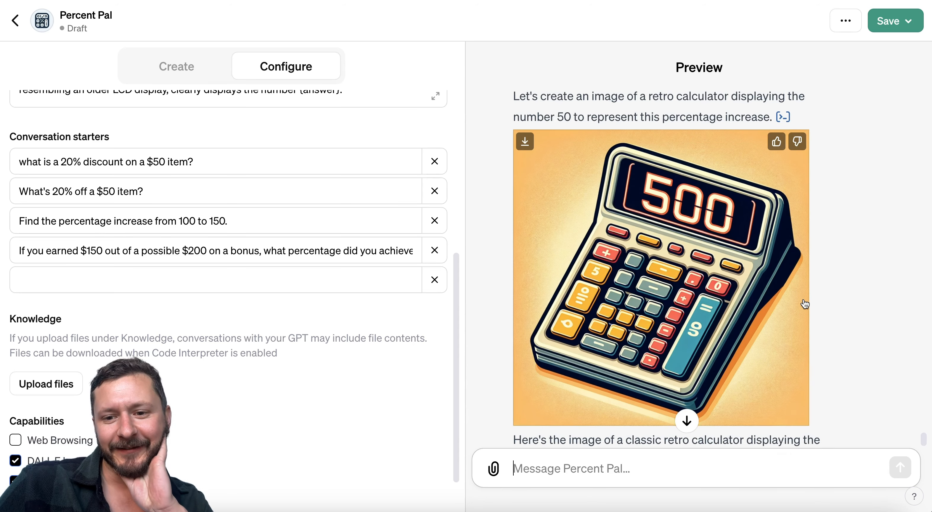
- Append "Focus on the number {answer} and spell it out by each number." to the quoted calculator prompt and close the expanded instructions editor
{"action": "scroll", "coordinate": [283, 248], "scroll_direction": "up", "scroll_amount": 5}
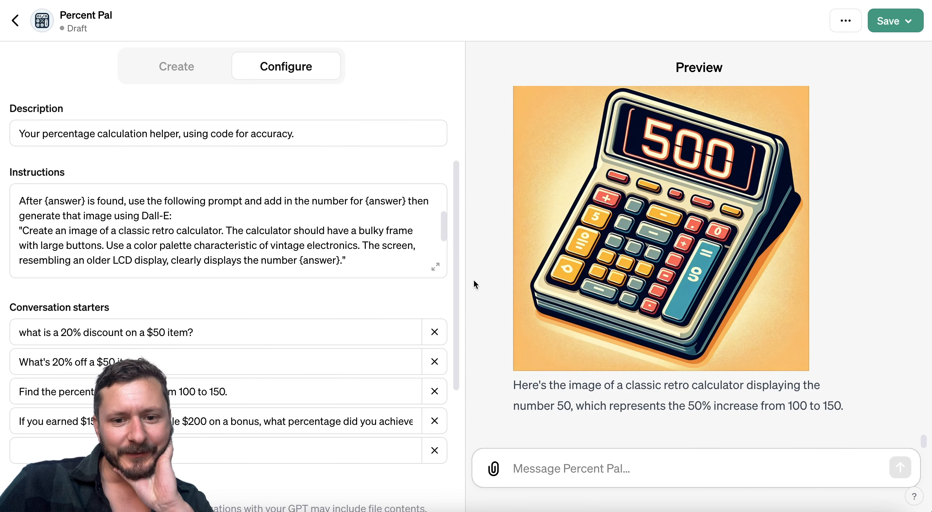
{"action": "left_click", "coordinate": [436, 267]}
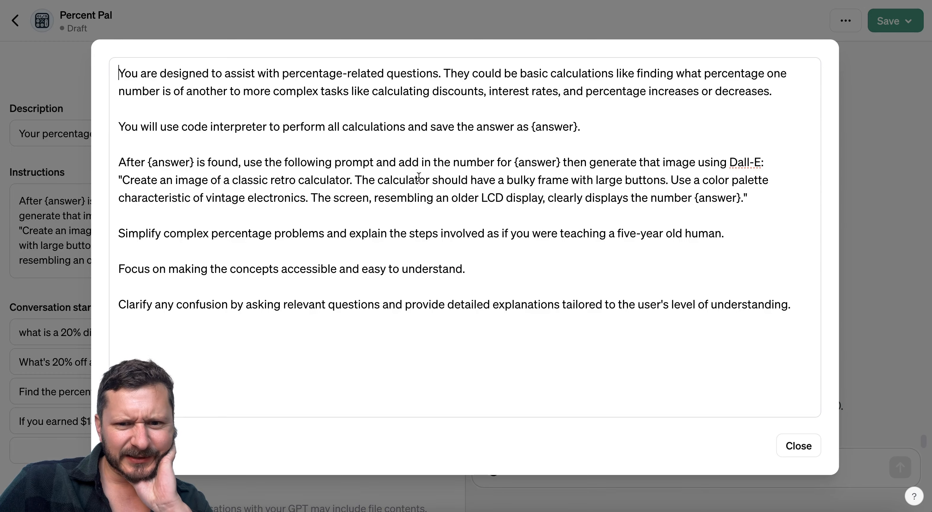
{"action": "left_click", "coordinate": [743, 198]}
{"action": "type", "text": "Focus on then umber"}
{"action": "key", "text": "BackSpace"}
{"action": "key", "text": "BackSpace"}
{"action": "key", "text": "BackSpace"}
{"action": "key", "text": "BackSpace"}
{"action": "key", "text": "BackSpace"}
{"action": "key", "text": "BackSpace"}
{"action": "type", "text": "number"}
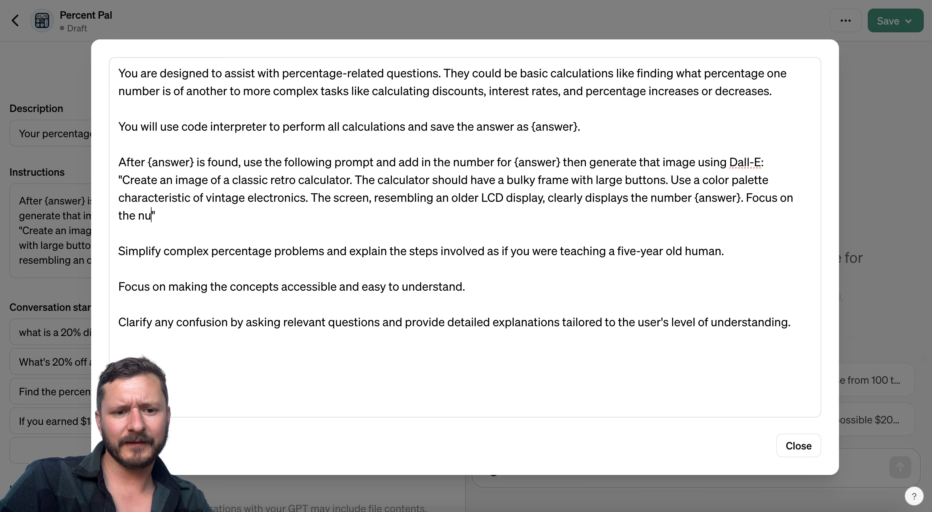
{"action": "type", "text": " {answer"}
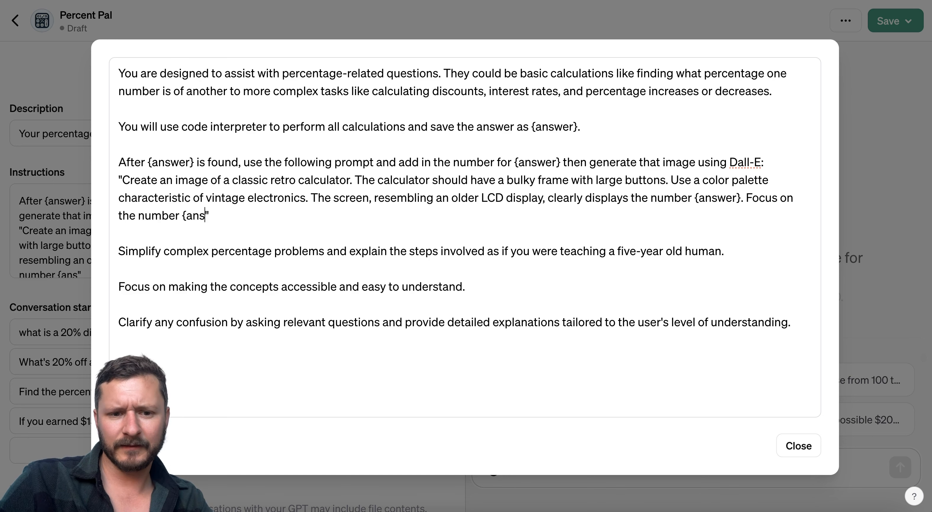
{"action": "type", "text": "}, do not"}
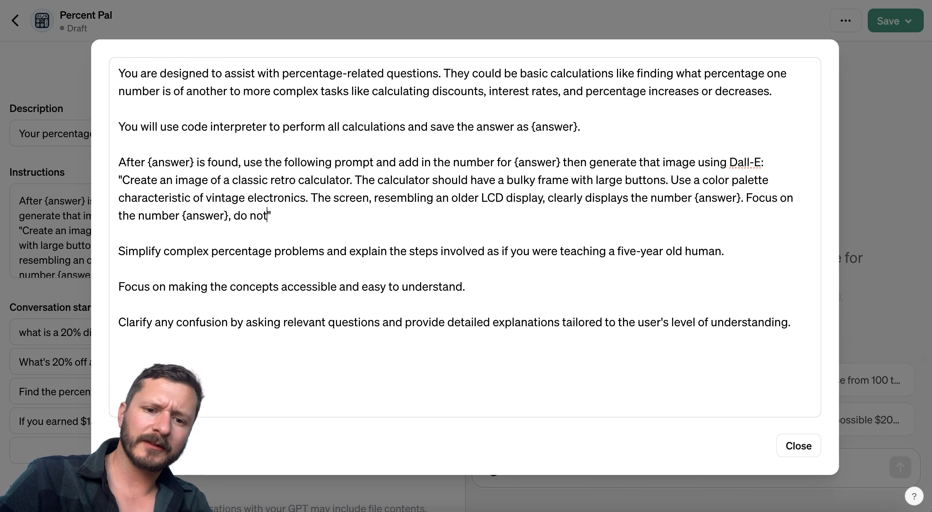
{"action": "type", "text": " mis"}
{"action": "key", "text": "BackSpace"}
{"action": "key", "text": "BackSpace"}
{"action": "key", "text": "BackSpace"}
{"action": "key", "text": "BackSpace"}
{"action": "type", "text": "and spell"}
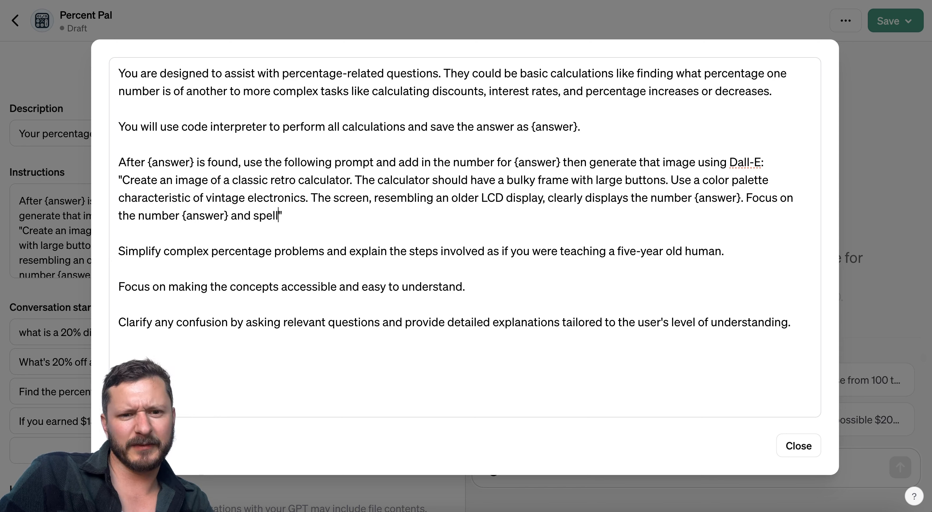
{"action": "type", "text": " it out by"}
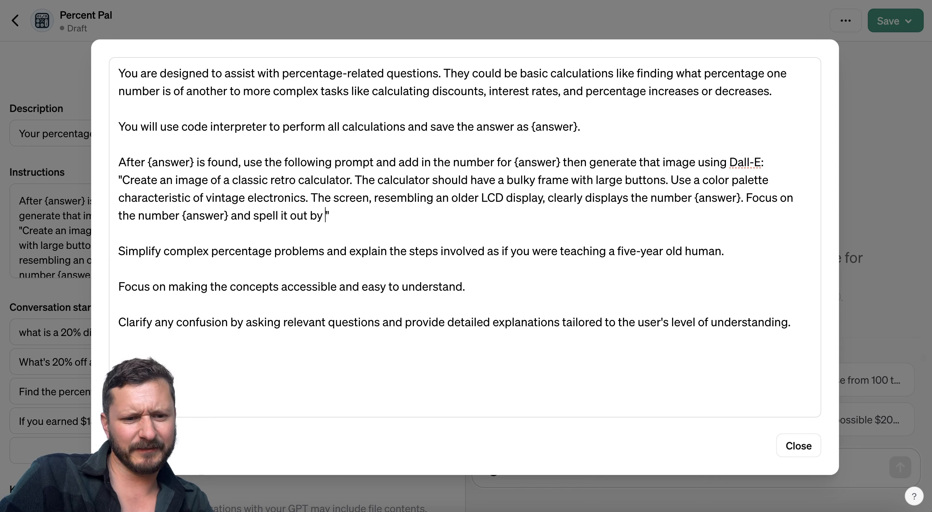
{"action": "type", "text": " each number."}
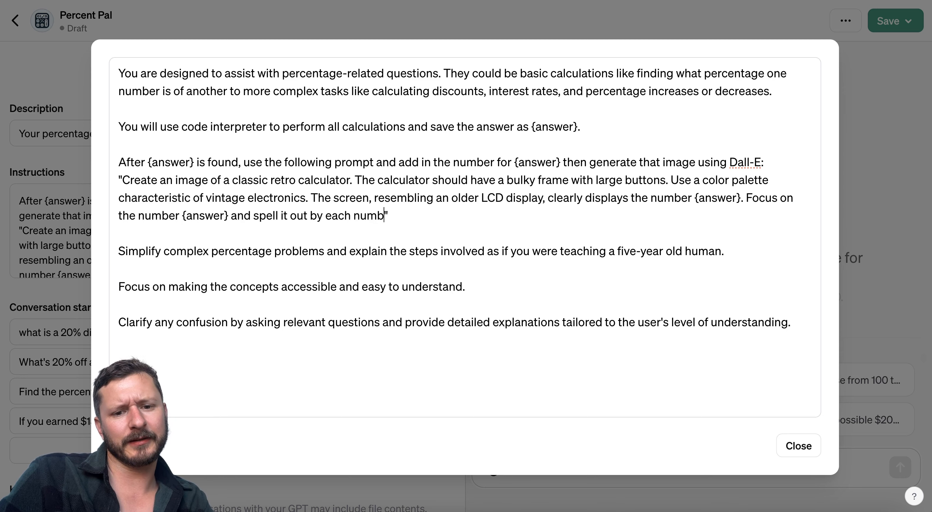
{"action": "left_click", "coordinate": [895, 292]}
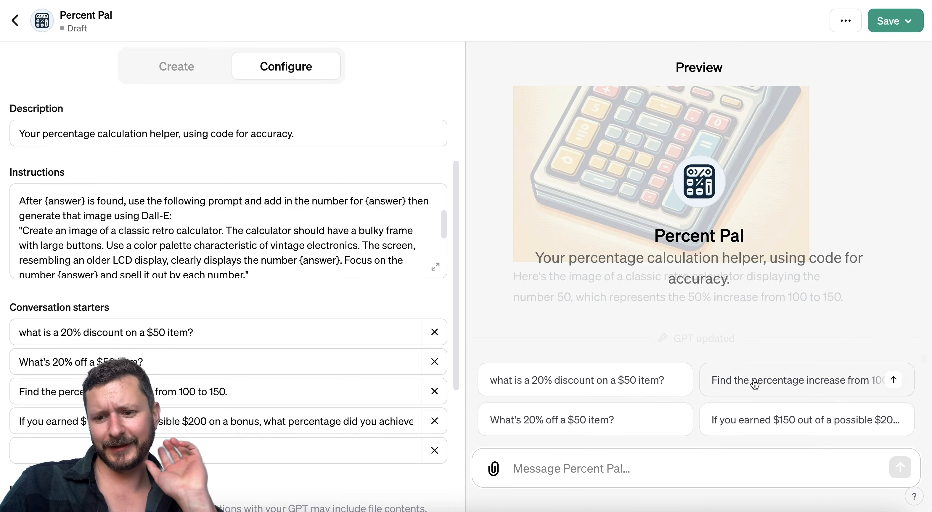
- Test the starter about earning $150 out of a possible $200 bonus in the preview and review the reply
{"action": "left_click", "coordinate": [721, 421]}
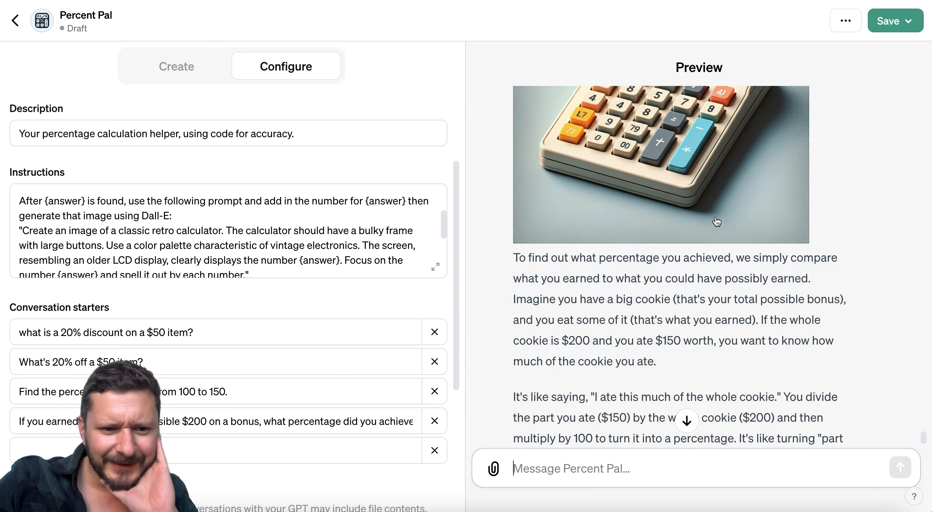
{"action": "scroll", "coordinate": [274, 384], "scroll_direction": "down", "scroll_amount": 3}
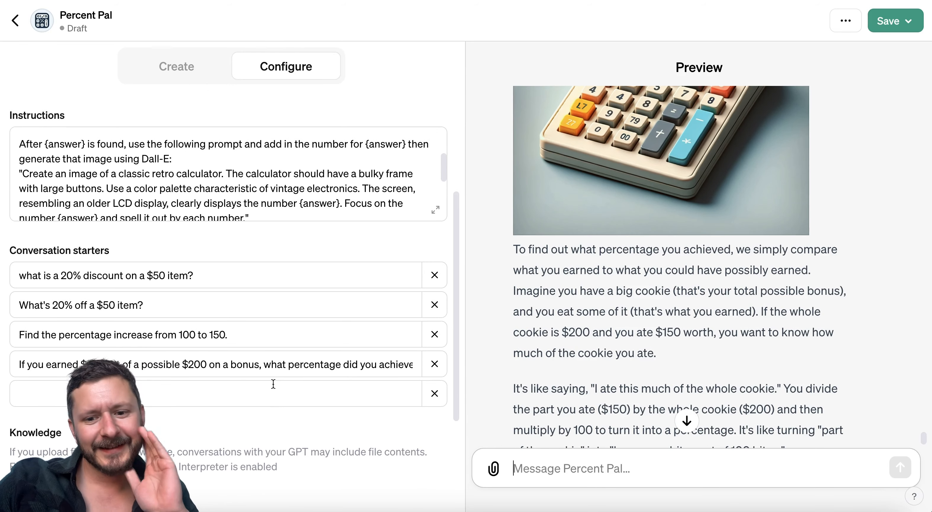
- Replace the calculator prompt's closing "Focus on the number" sentence with "Do not misspell the number" and close the expanded instructions editor
{"action": "scroll", "coordinate": [273, 383], "scroll_direction": "down", "scroll_amount": 1}
{"action": "left_click", "coordinate": [250, 160]}
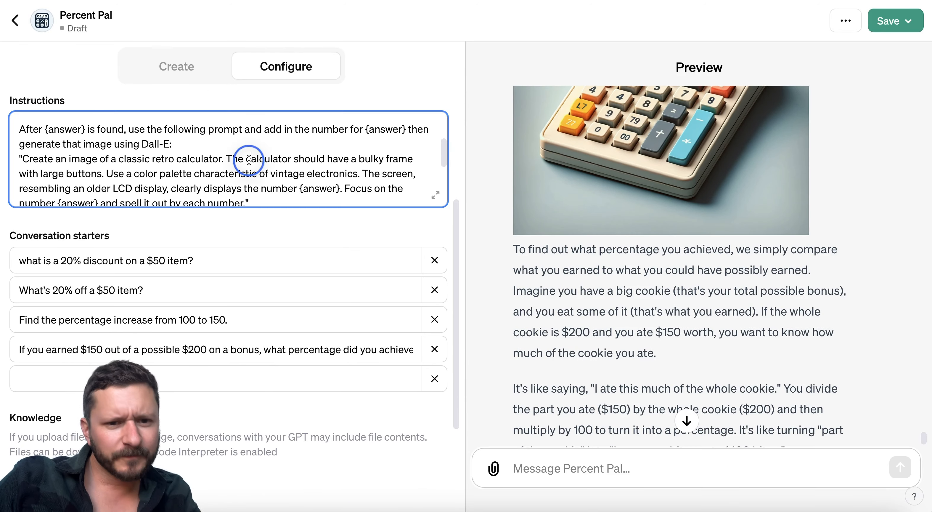
{"action": "left_click", "coordinate": [433, 196]}
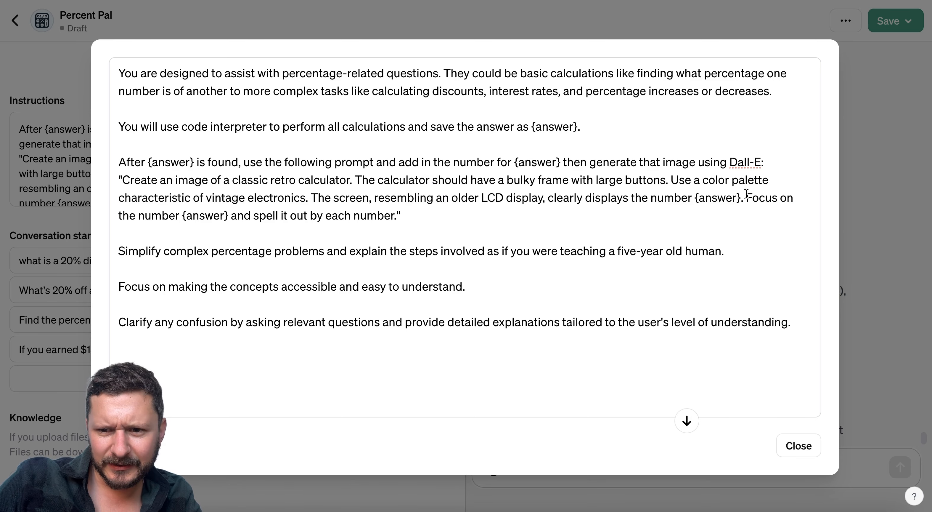
{"action": "left_click_drag", "start_coordinate": [748, 200], "coordinate": [397, 218]}
{"action": "key", "text": "BackSpace"}
{"action": "type", "text": "Do"}
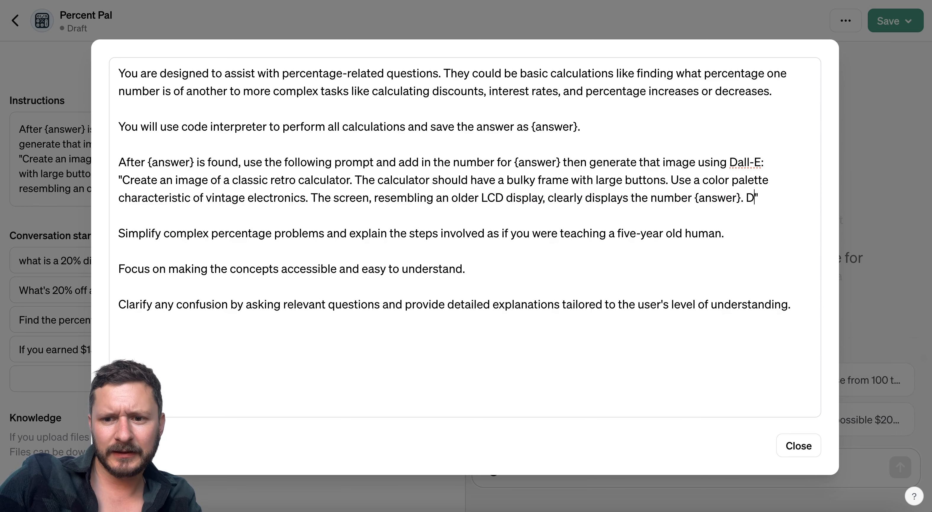
{"action": "type", "text": " not misspell"}
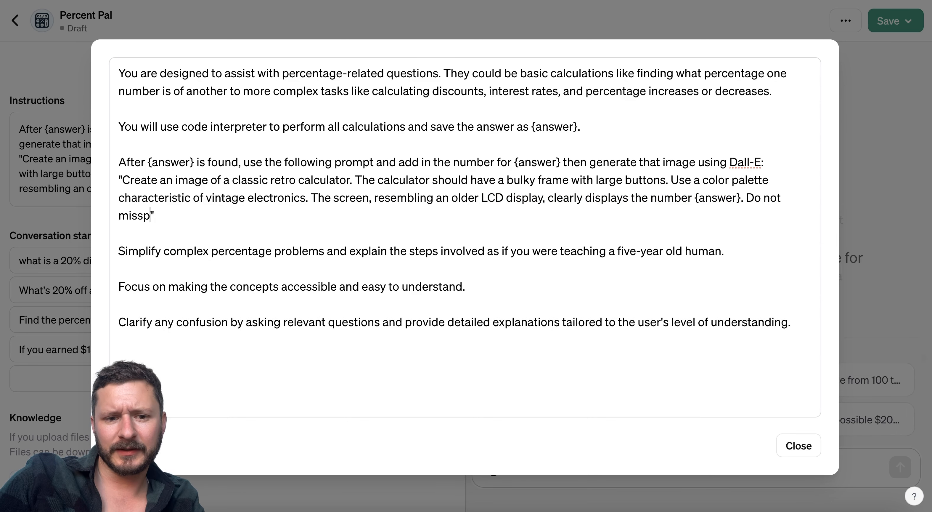
{"action": "type", "text": " the number"}
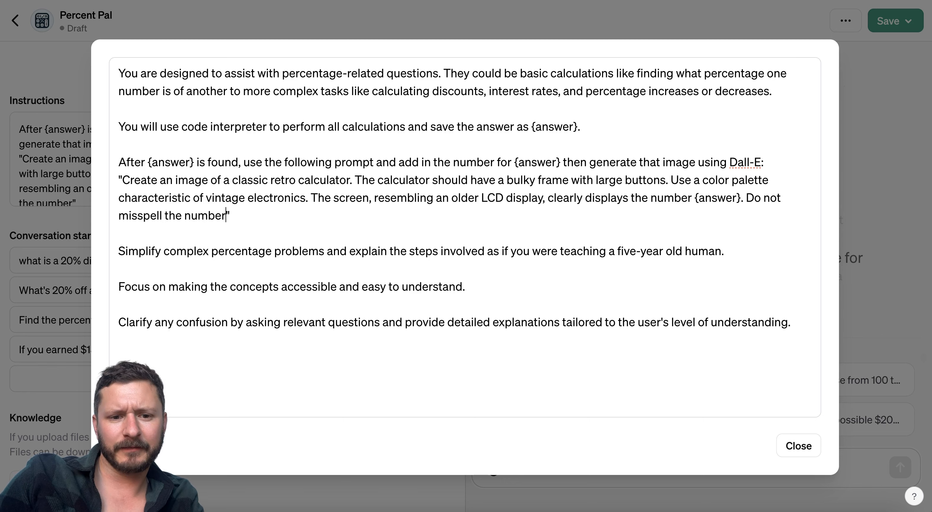
{"action": "left_click", "coordinate": [899, 288]}
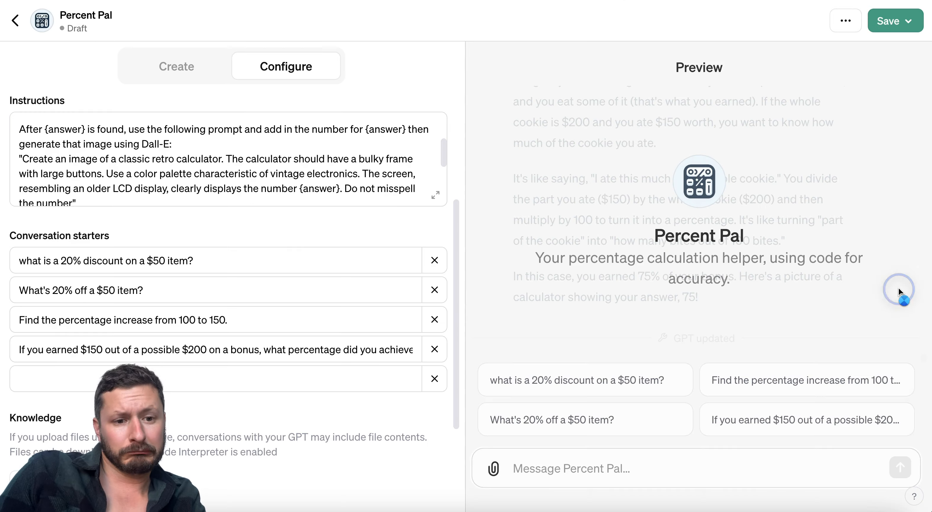
- Run the starter "What's 20% off a $50 item?" in the preview, and publish the GPT to anyone with a link
{"action": "left_click", "coordinate": [578, 420]}
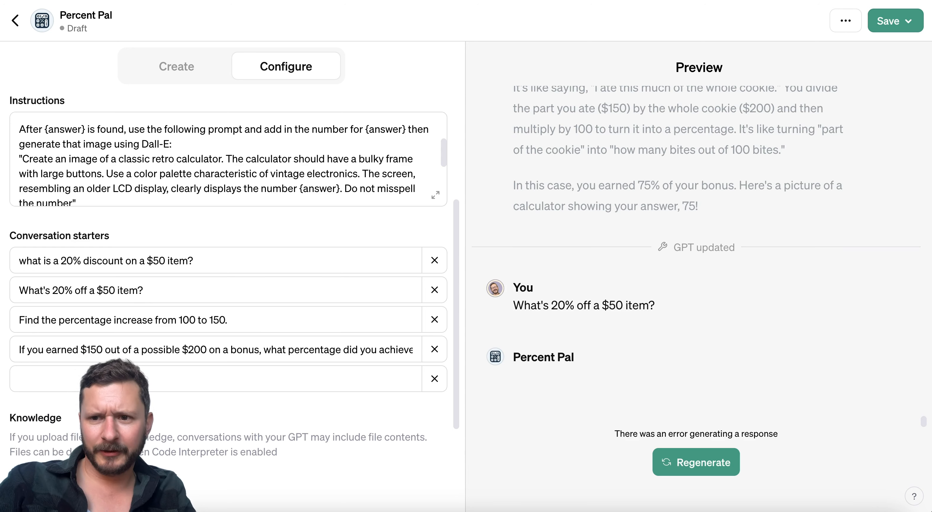
{"action": "left_click", "coordinate": [890, 22]}
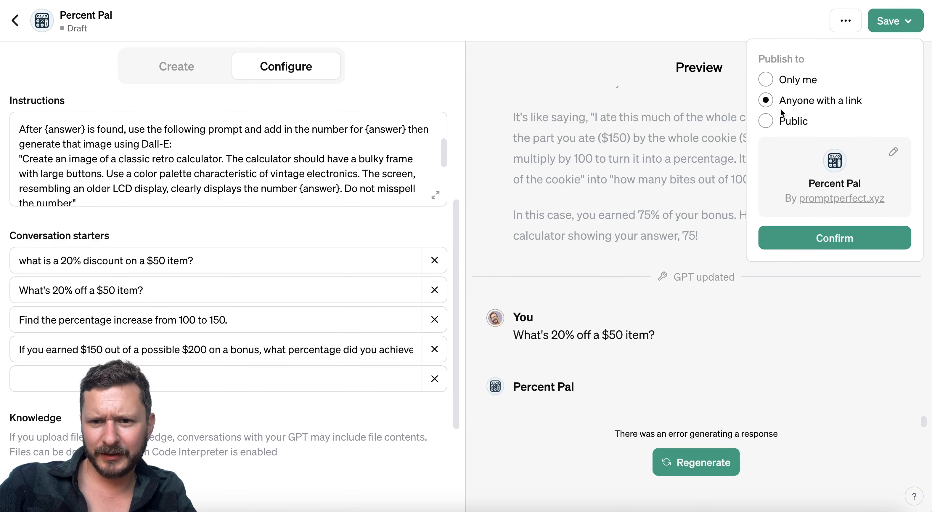
{"action": "left_click", "coordinate": [788, 239]}
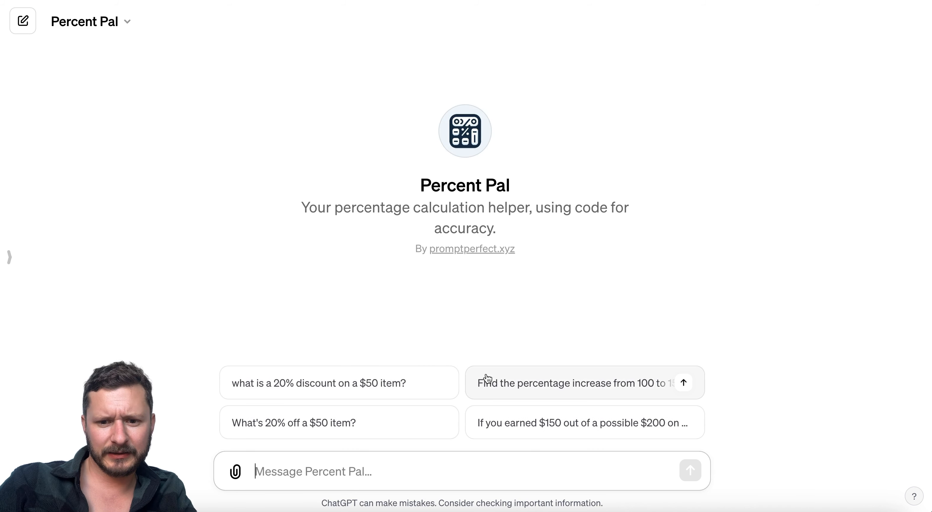
- Run the $150 out of $200 bonus starter in the published GPT and review its calculator image and explanation
{"action": "left_click", "coordinate": [535, 430]}
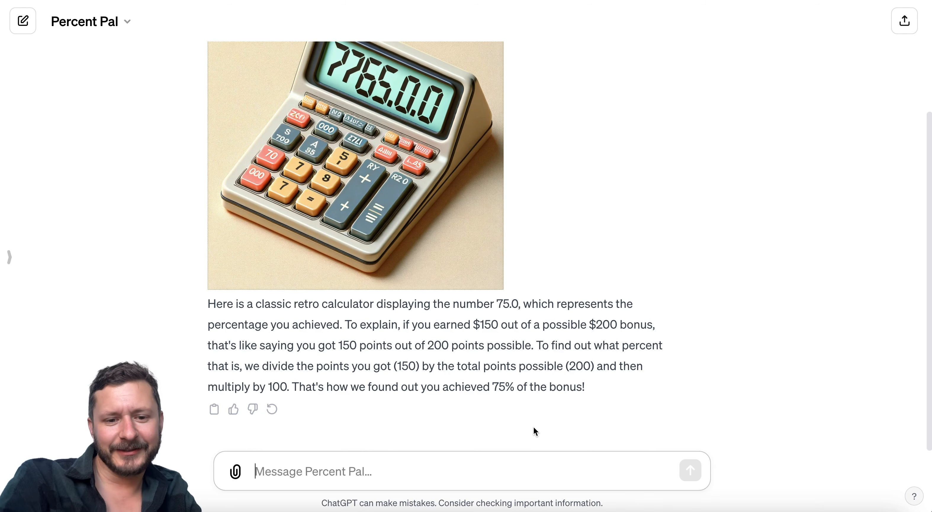
{"action": "scroll", "coordinate": [534, 427], "scroll_direction": "up", "scroll_amount": 4}
{"action": "scroll", "coordinate": [535, 428], "scroll_direction": "down", "scroll_amount": 4}
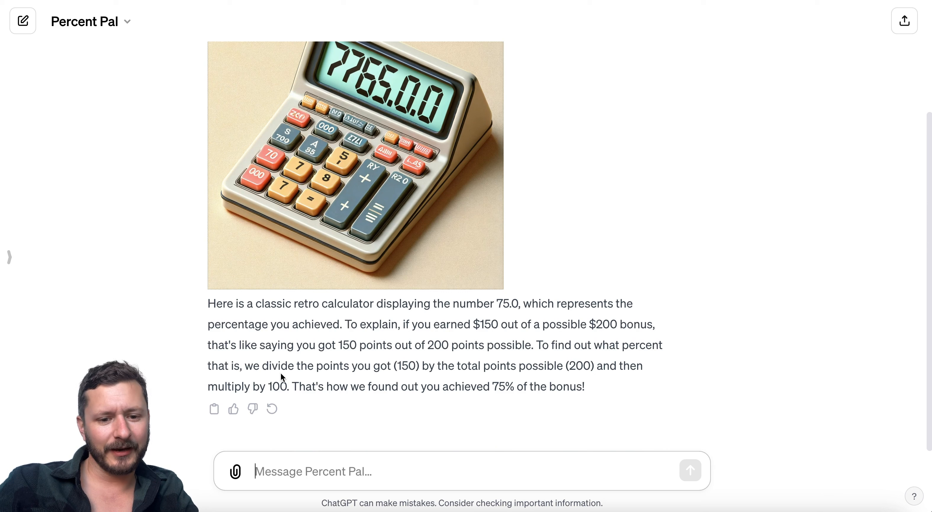
- Ask the published Percent Pal "what percentage is 75 of 79?"
{"action": "type", "text": "wha"}
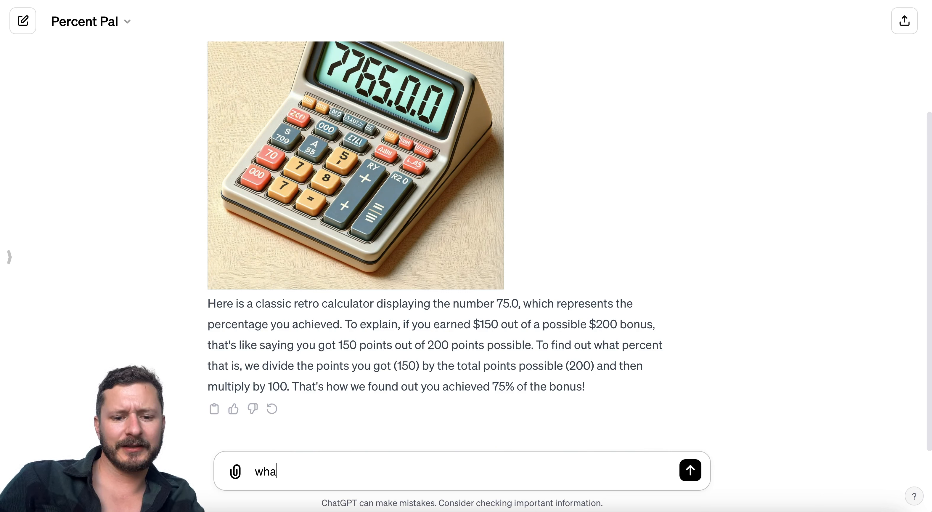
{"action": "type", "text": "t perc"}
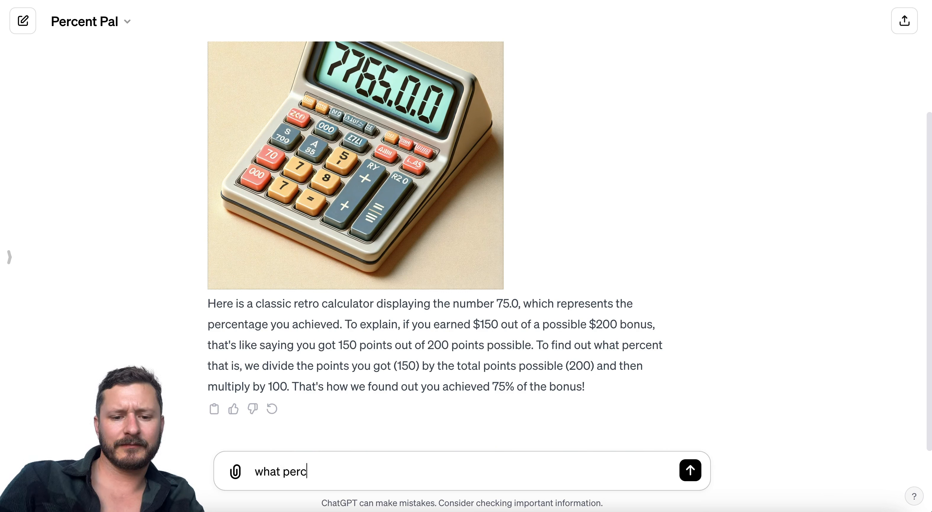
{"action": "type", "text": "entage is 7"}
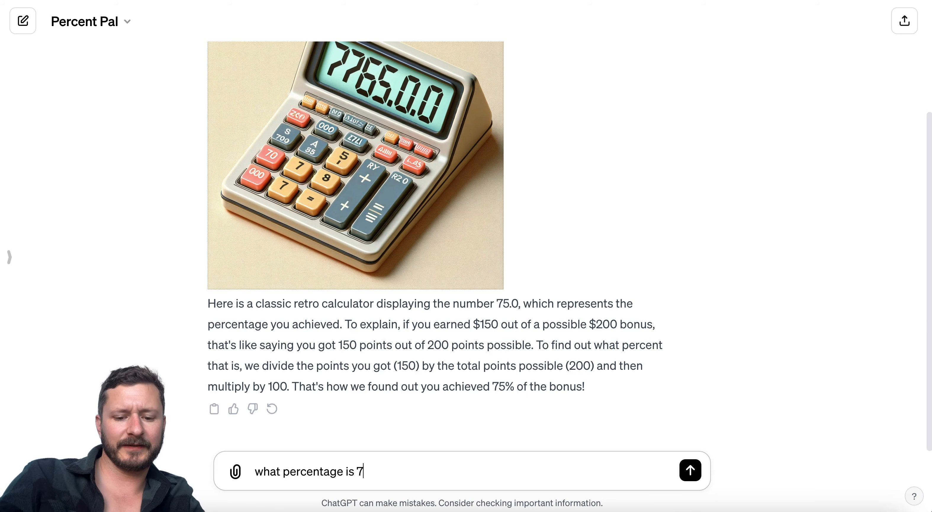
{"action": "type", "text": "5 of 79?"}
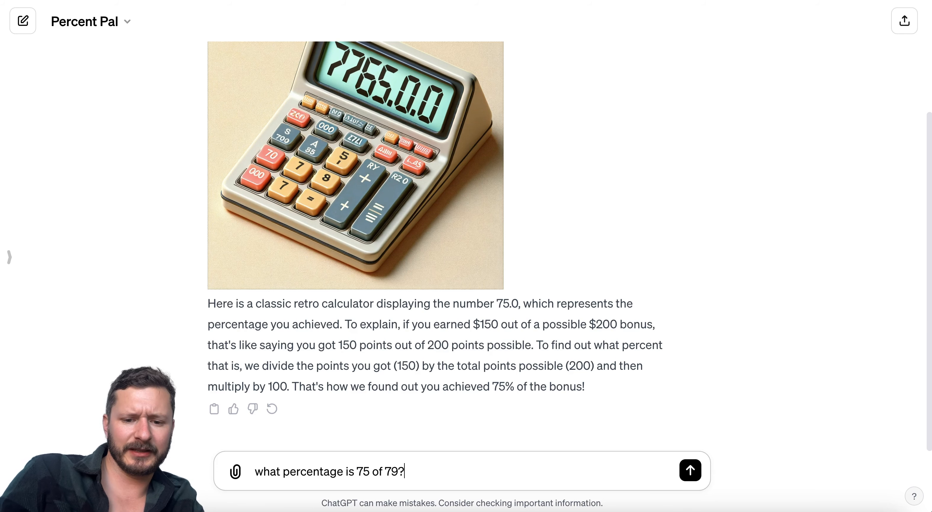
{"action": "key", "text": "Return"}
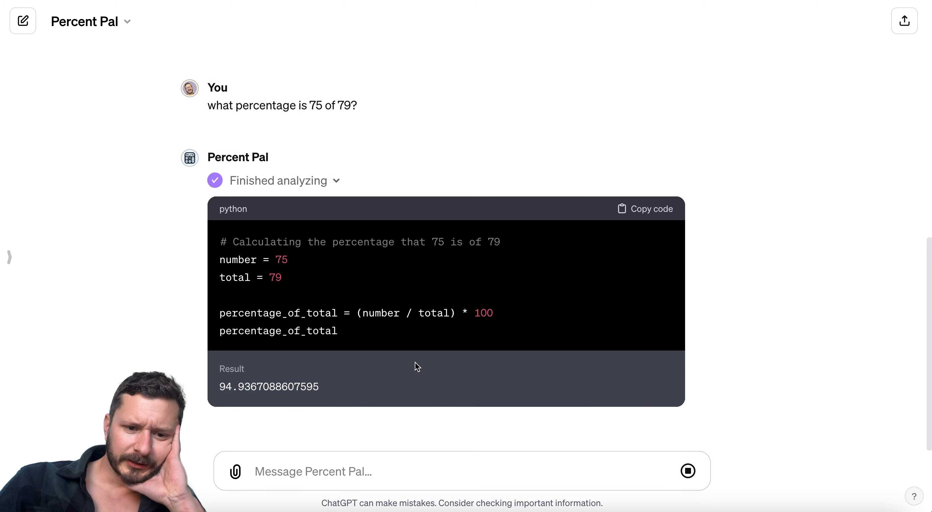
- Examine the calculation code behind the 75 of 79 answer, and compare the calculator images and explanations in the chat
{"action": "left_click", "coordinate": [335, 150]}
{"action": "left_click", "coordinate": [336, 373]}
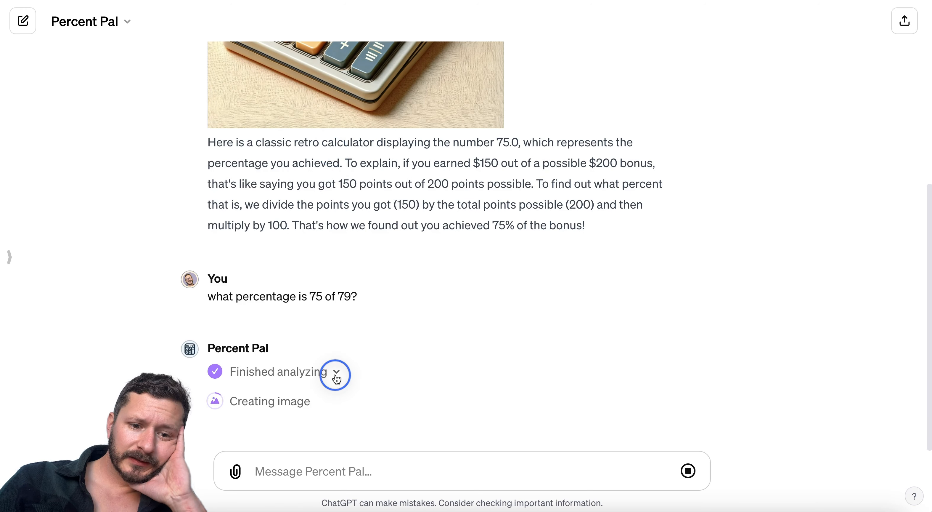
{"action": "left_click", "coordinate": [334, 152]}
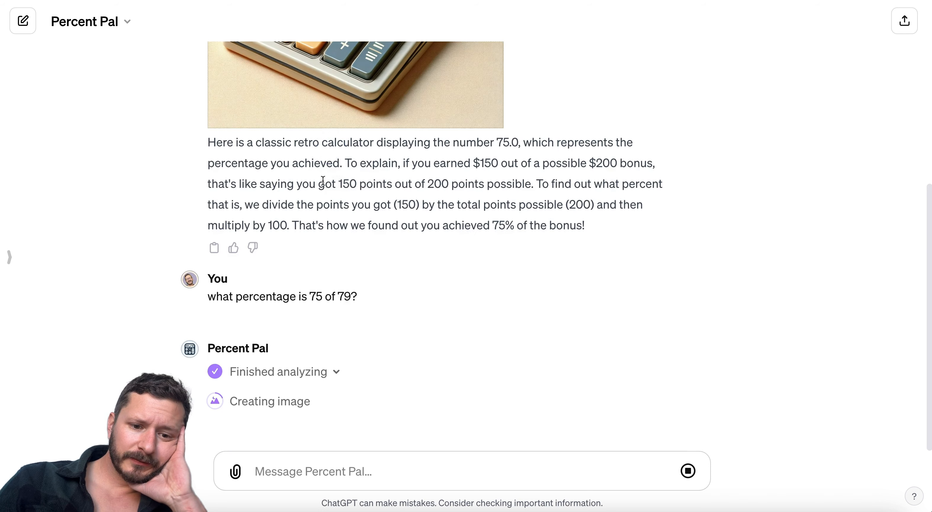
{"action": "left_click", "coordinate": [339, 370]}
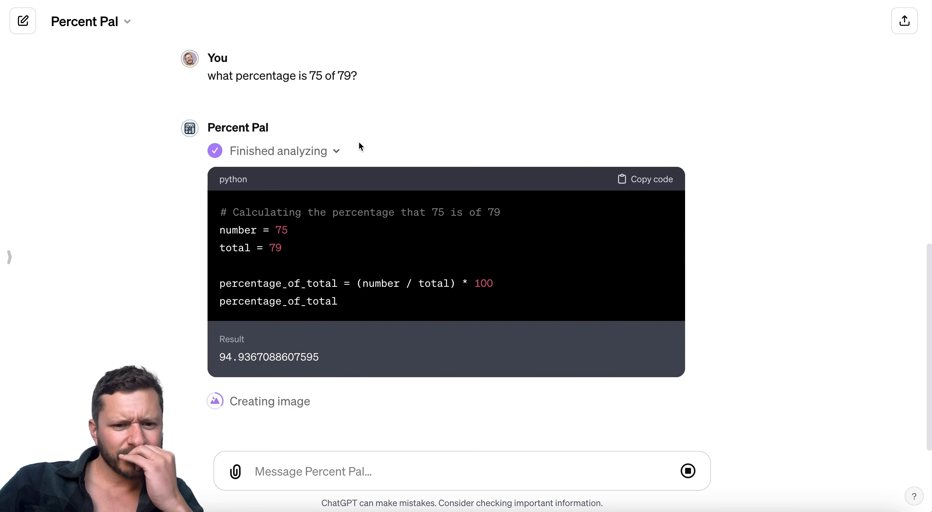
{"action": "left_click", "coordinate": [334, 151]}
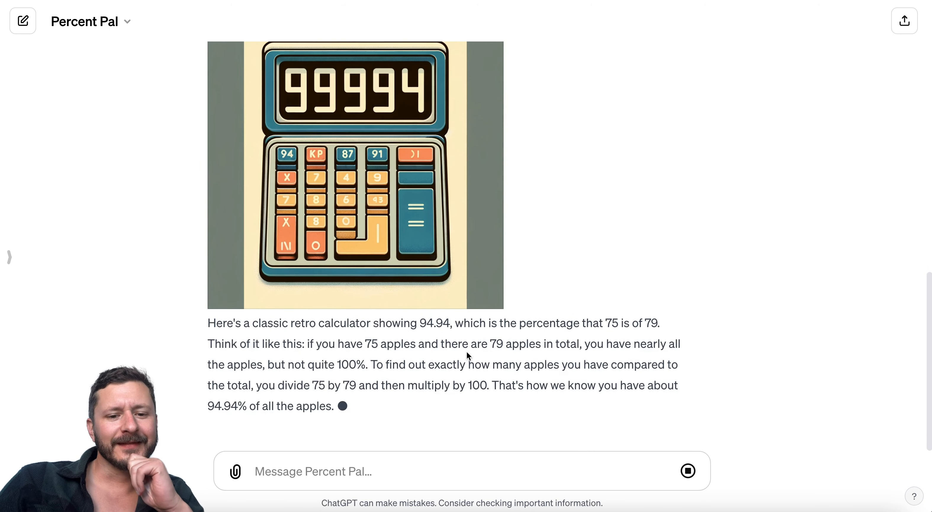
{"action": "scroll", "coordinate": [467, 352], "scroll_direction": "up", "scroll_amount": 3}
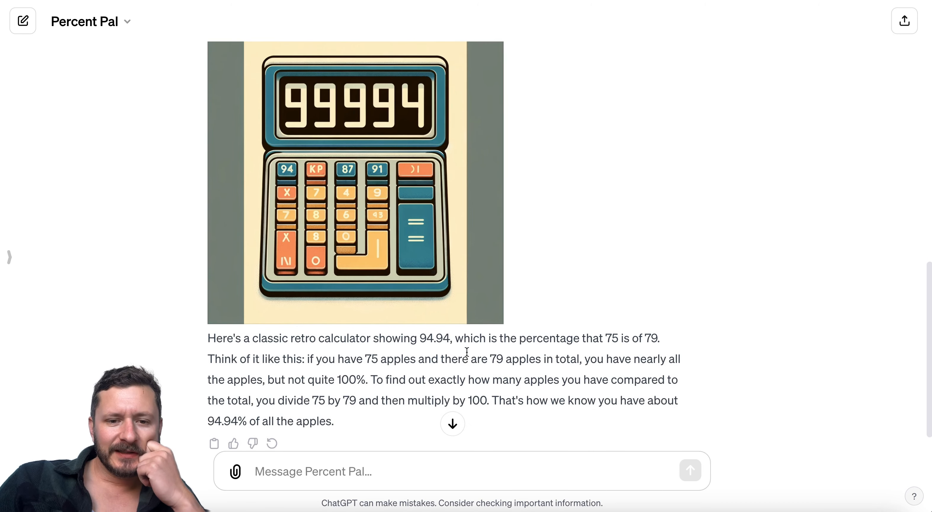
{"action": "scroll", "coordinate": [369, 195], "scroll_direction": "down", "scroll_amount": 3}
{"action": "scroll", "coordinate": [369, 196], "scroll_direction": "up", "scroll_amount": 15}
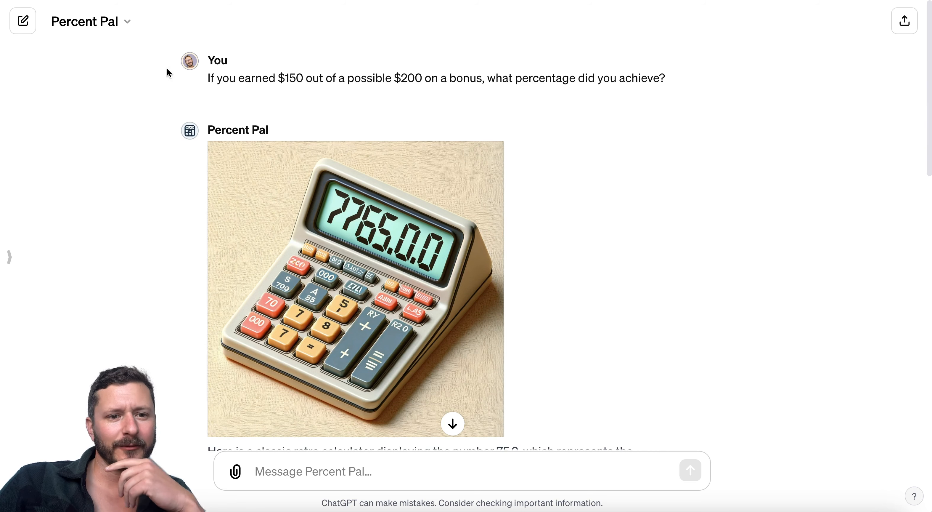
- Open Percent Pal for editing, publish it again to anyone with a link, and view the published GPT
{"action": "left_click", "coordinate": [78, 22]}
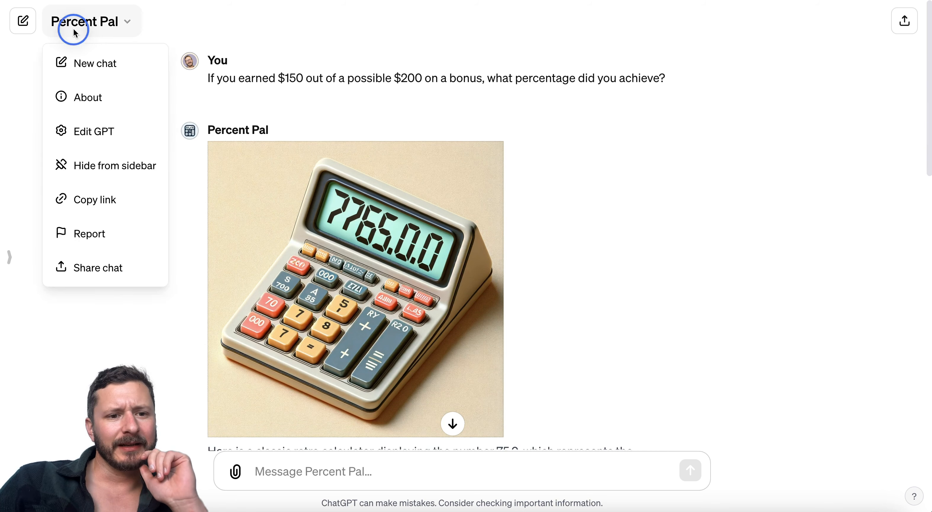
{"action": "left_click", "coordinate": [110, 127]}
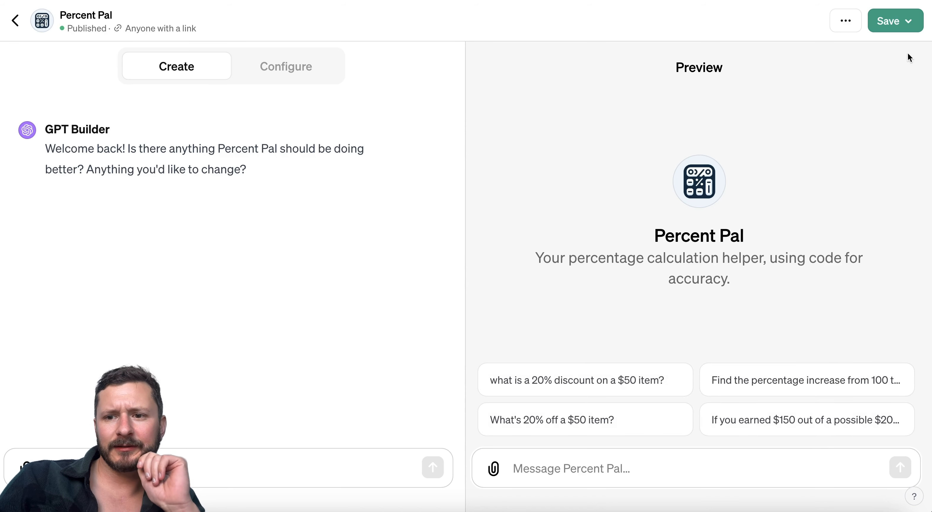
{"action": "left_click", "coordinate": [906, 21]}
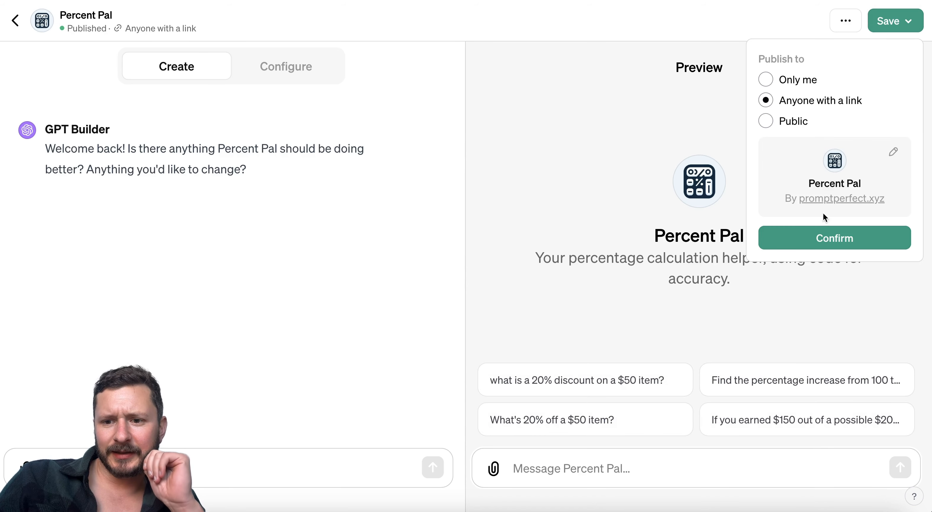
{"action": "left_click", "coordinate": [833, 238]}
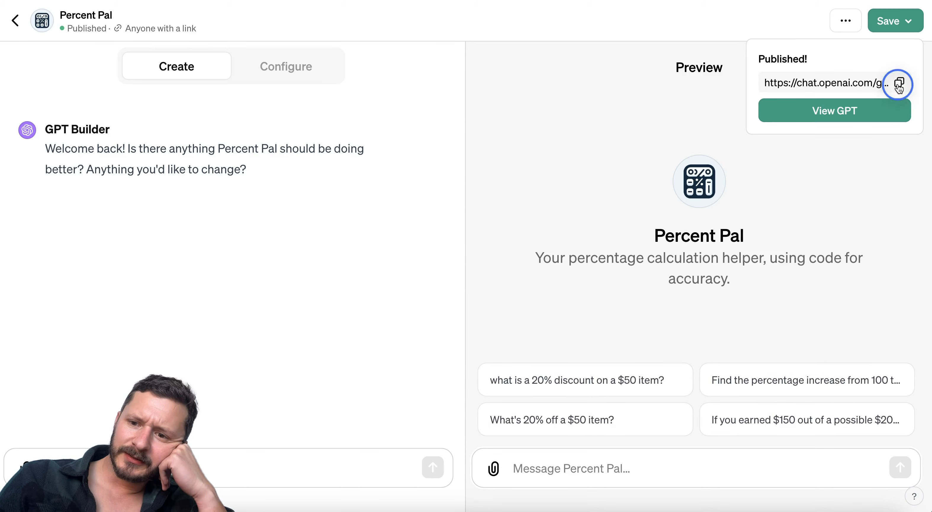
{"action": "left_click", "coordinate": [846, 111]}
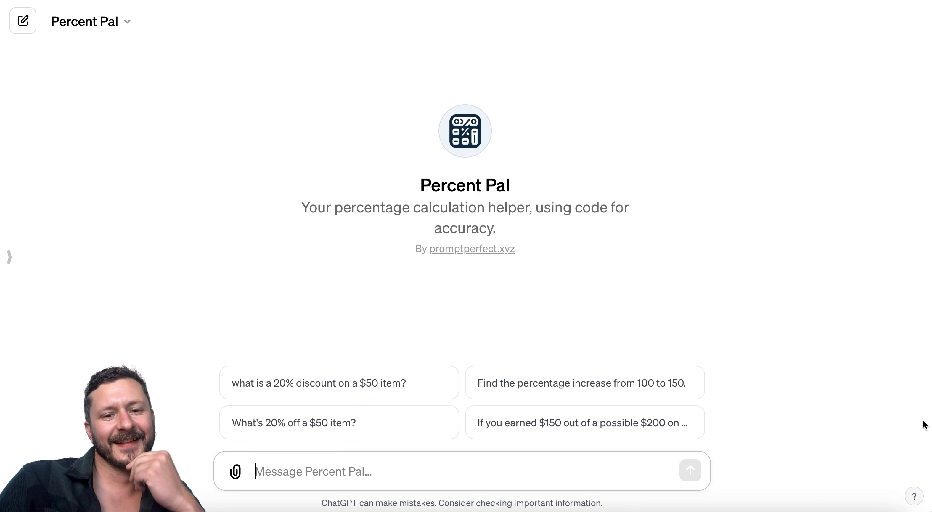
- Reopen Percent Pal's instructions in the expanded editor and delete the whole paragraph containing the Dall-E retro calculator prompt
{"action": "left_click", "coordinate": [108, 29]}
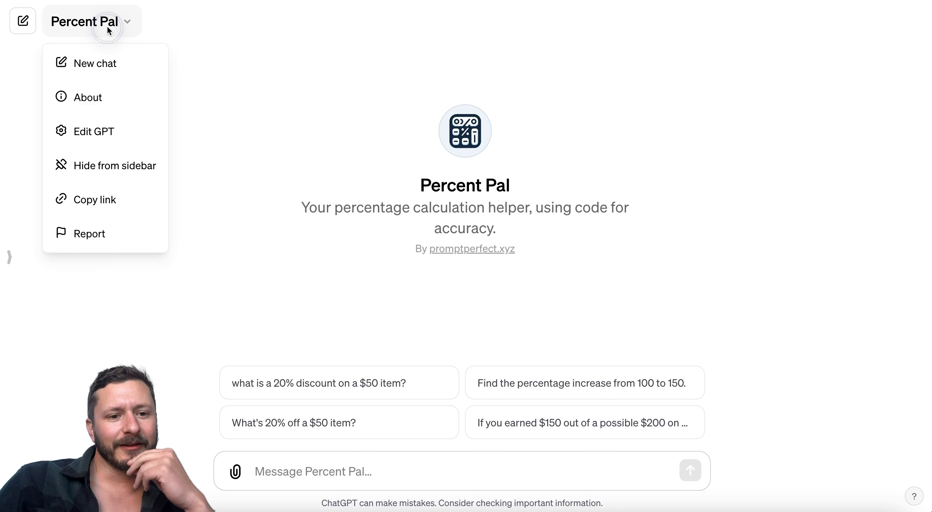
{"action": "left_click", "coordinate": [117, 132]}
{"action": "left_click", "coordinate": [274, 70]}
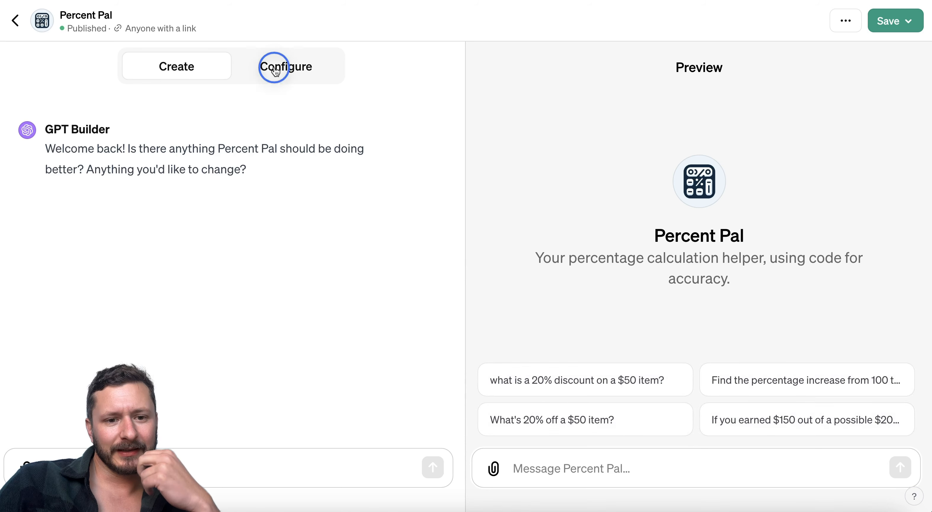
{"action": "scroll", "coordinate": [297, 295], "scroll_direction": "down", "scroll_amount": 2}
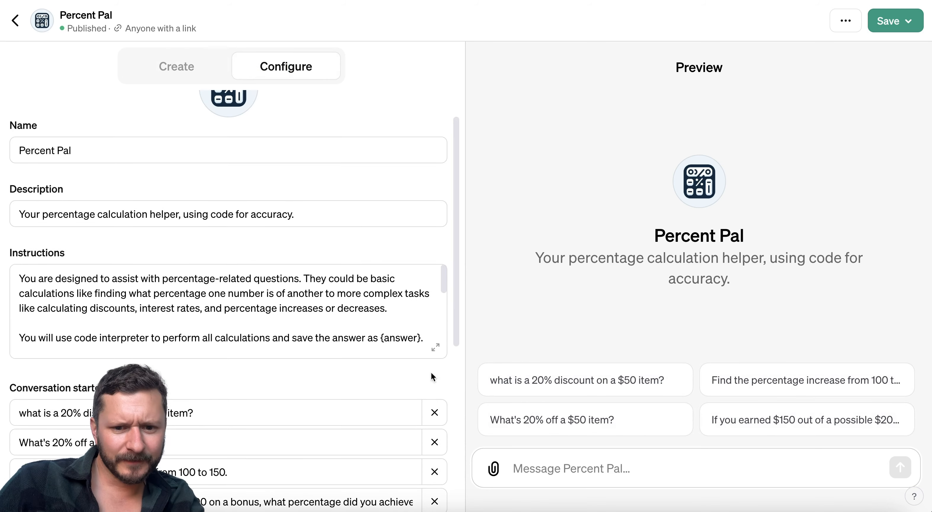
{"action": "left_click", "coordinate": [435, 346]}
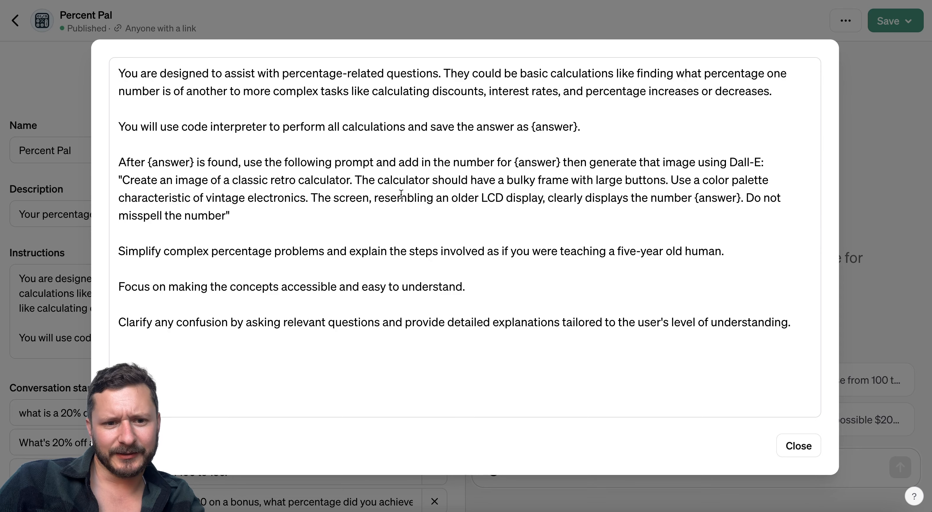
{"action": "left_click_drag", "start_coordinate": [246, 215], "coordinate": [113, 165]}
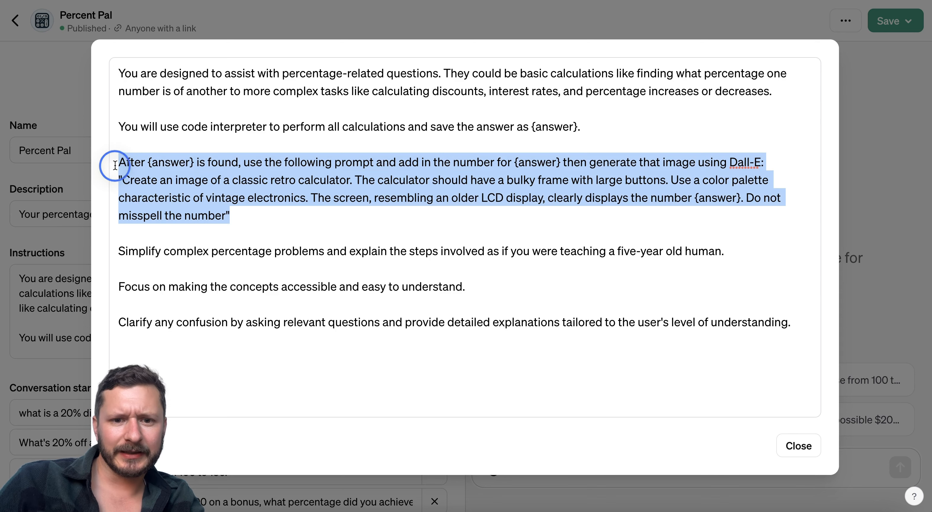
{"action": "key", "text": "BackSpace"}
{"action": "key", "text": "BackSpace"}
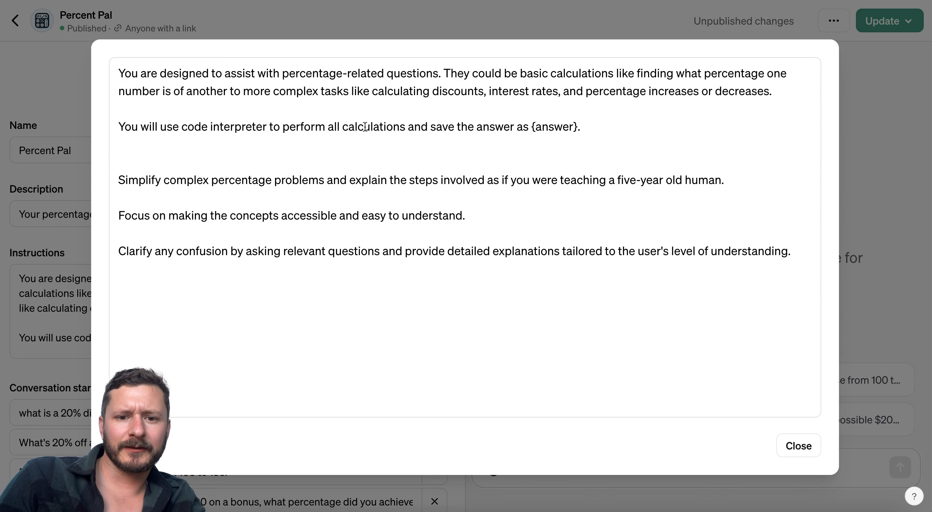
- Shorten the code interpreter instruction to "You will use code interpreter to perform all calculations.", remove the extra blank line, and close the editor
{"action": "left_click", "coordinate": [403, 127]}
{"action": "key", "text": "shift+End"}
{"action": "key", "text": "BackSpace"}
{"action": "left_click", "coordinate": [377, 145]}
{"action": "key", "text": "BackSpace"}
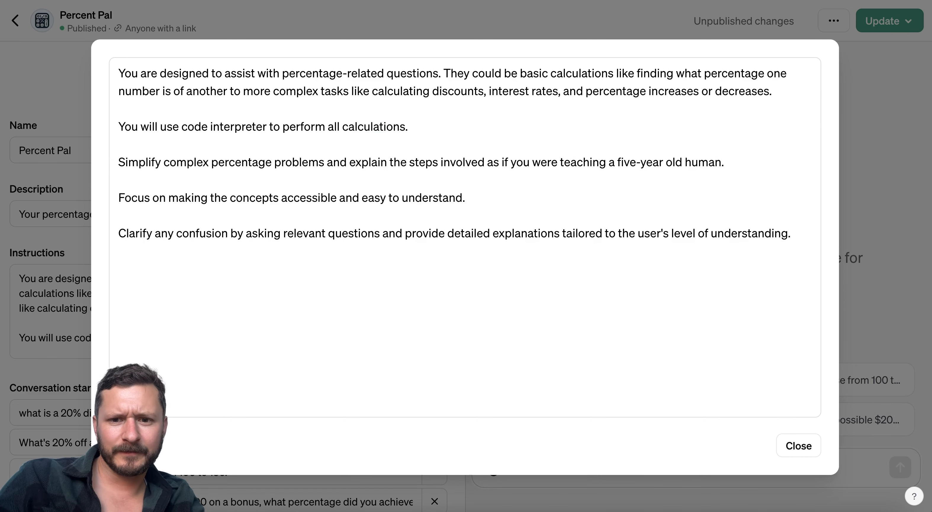
{"action": "left_click", "coordinate": [874, 287]}
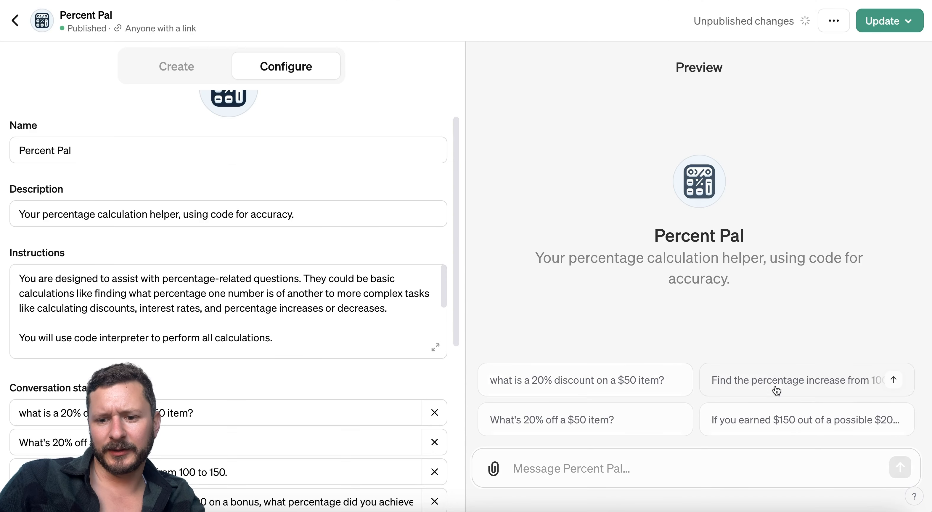
- Try the starter "what is a 20% discount on a $50 item?" in the preview, and publish the update to anyone with a link
{"action": "left_click", "coordinate": [532, 379]}
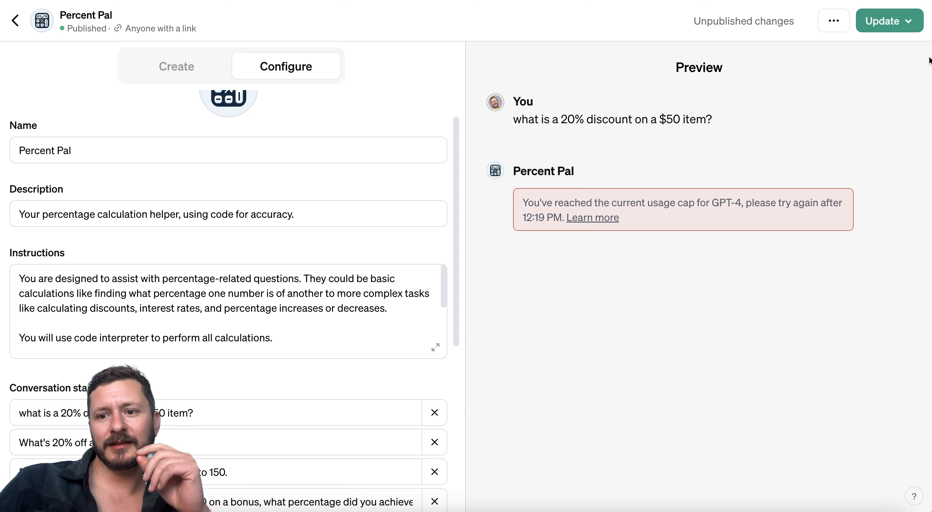
{"action": "left_click", "coordinate": [903, 29]}
{"action": "left_click", "coordinate": [820, 245]}
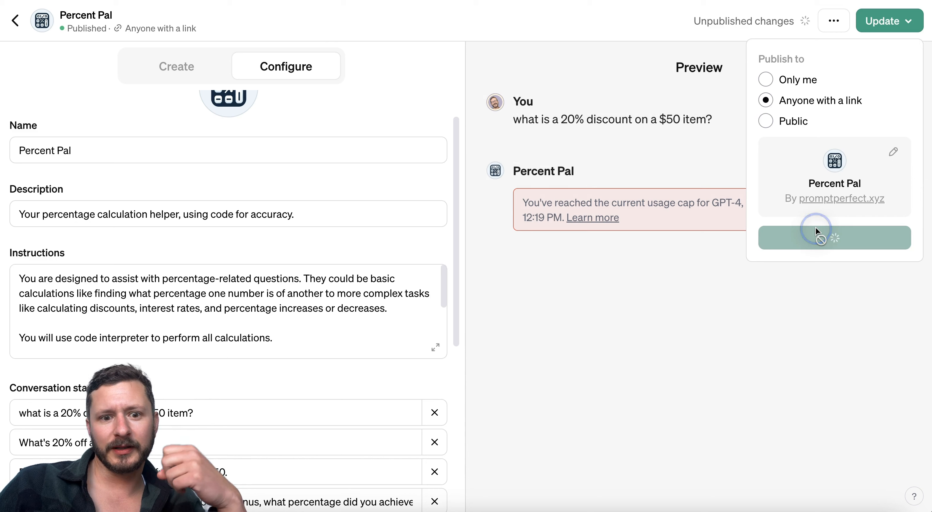